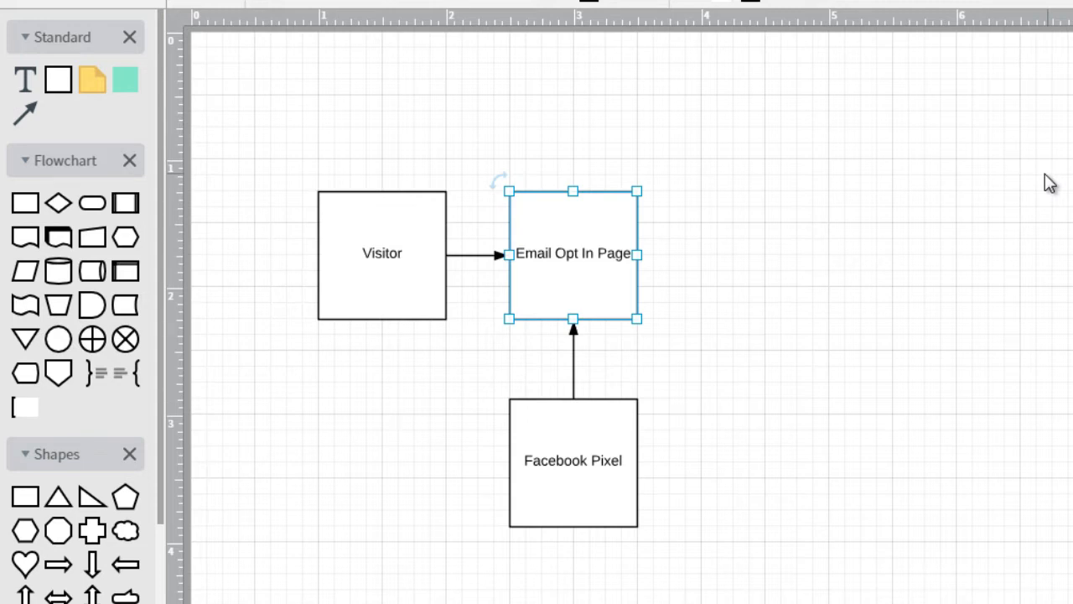
Replace the middle box's 'Email Opt In Page' label with 'Blog Post'
left_click(802, 137)
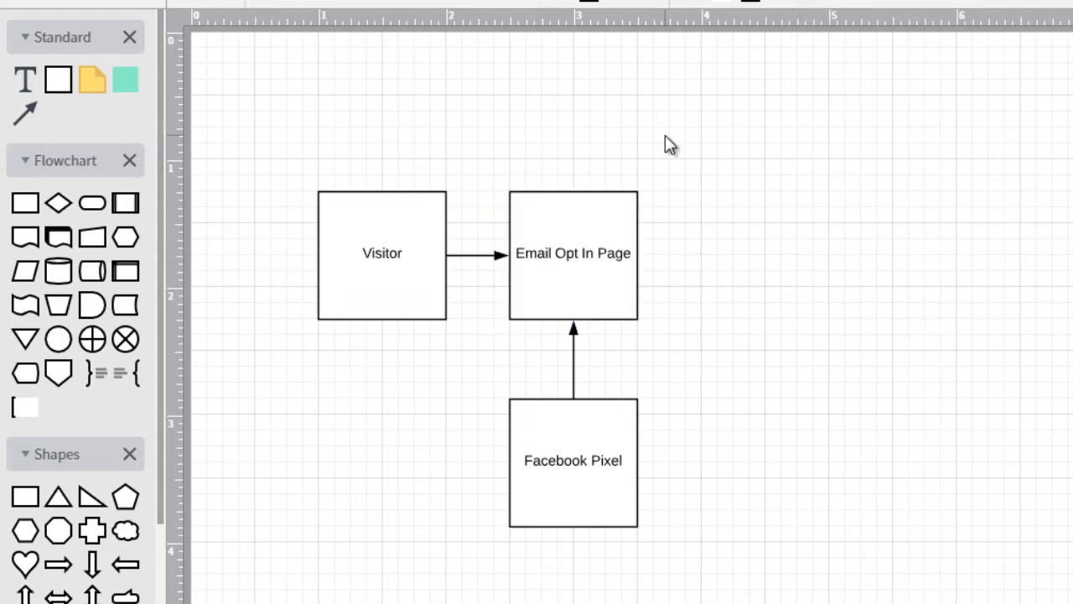
left_click(405, 227)
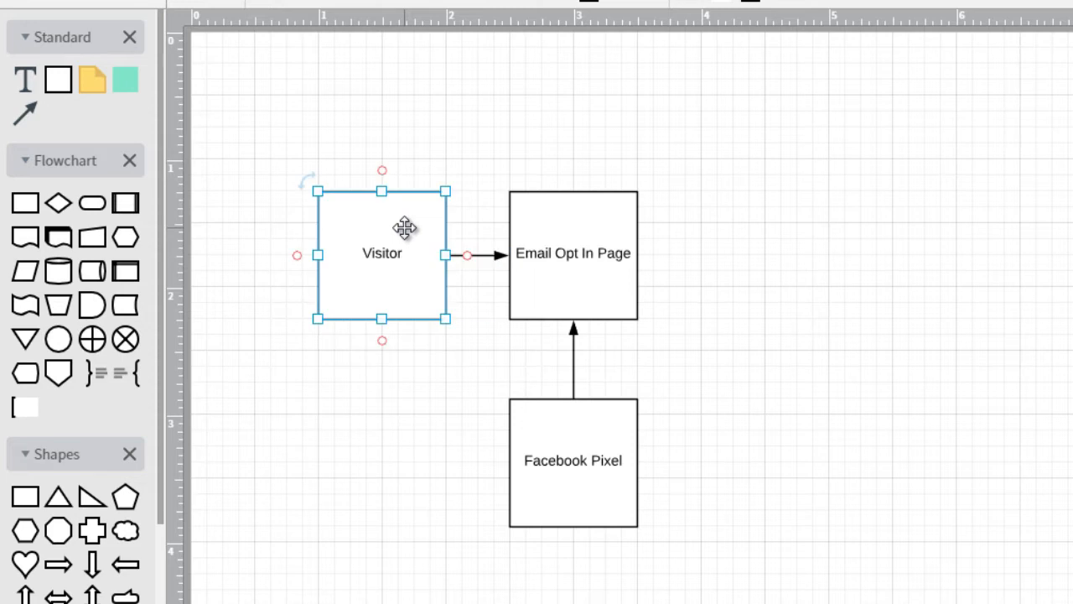
left_click(578, 251)
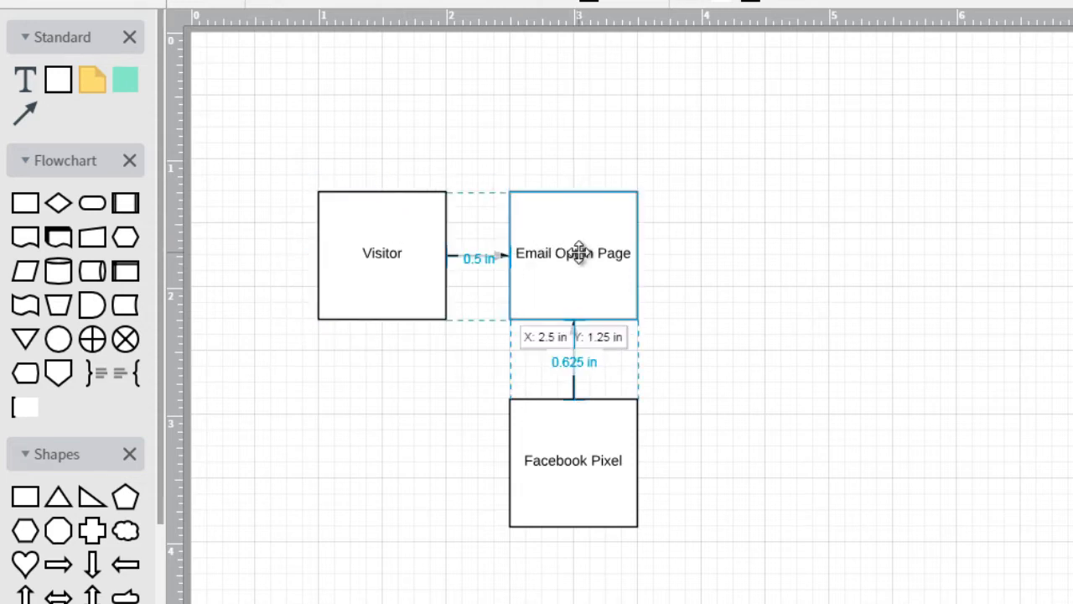
double_click(578, 251)
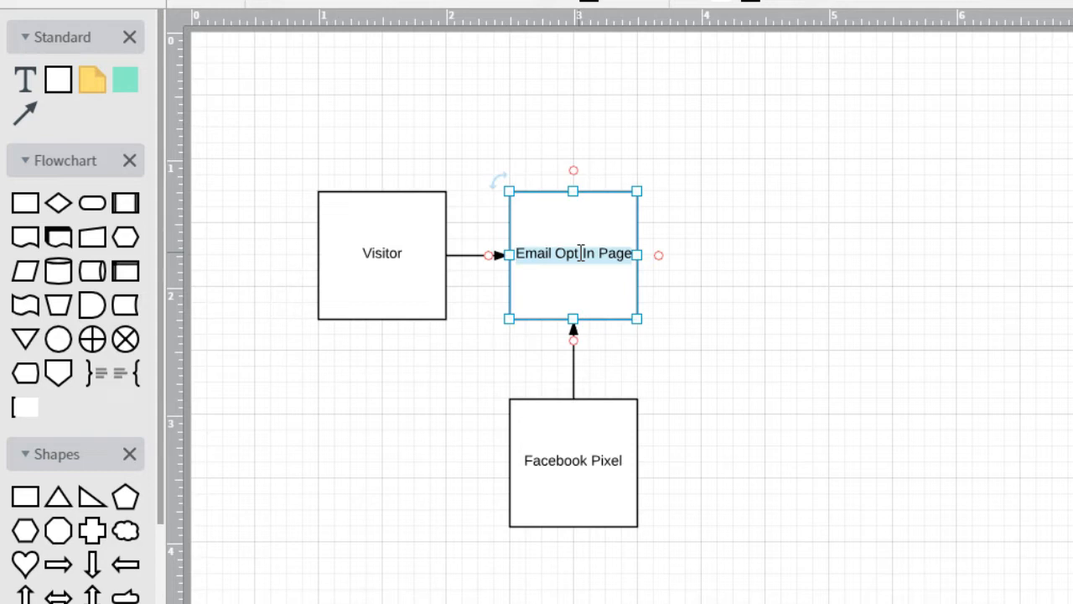
key("BackSpace")
type("Blog Post")
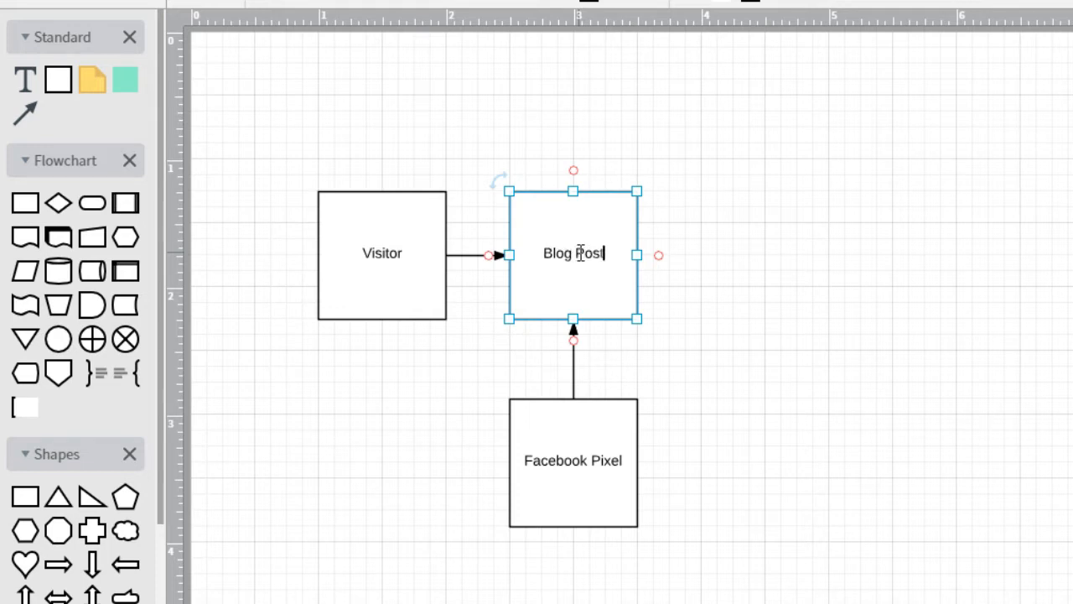
left_click(684, 201)
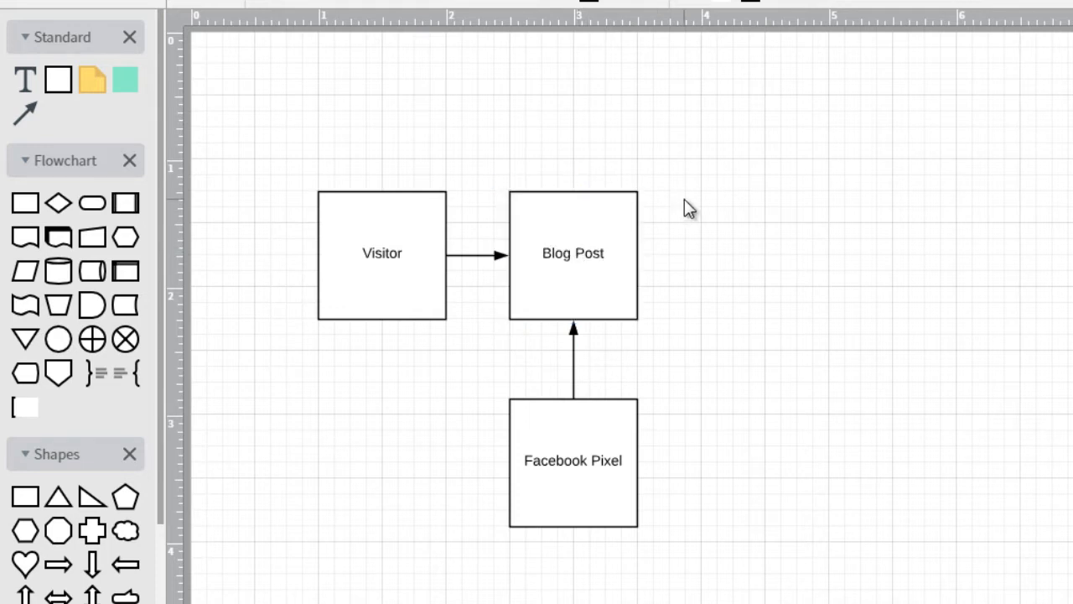
left_click(565, 230)
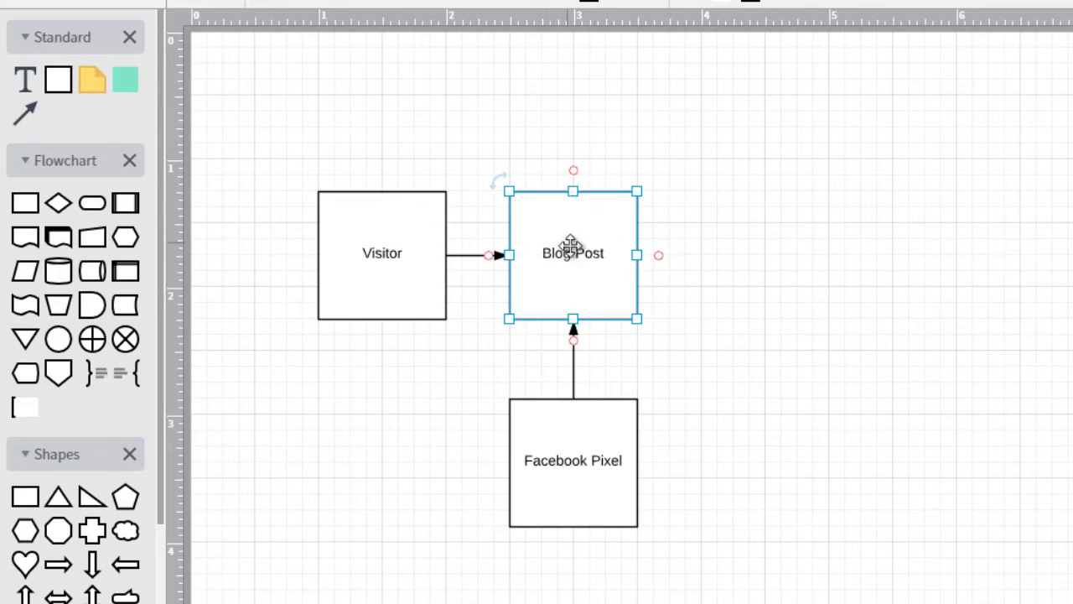
left_click(574, 447)
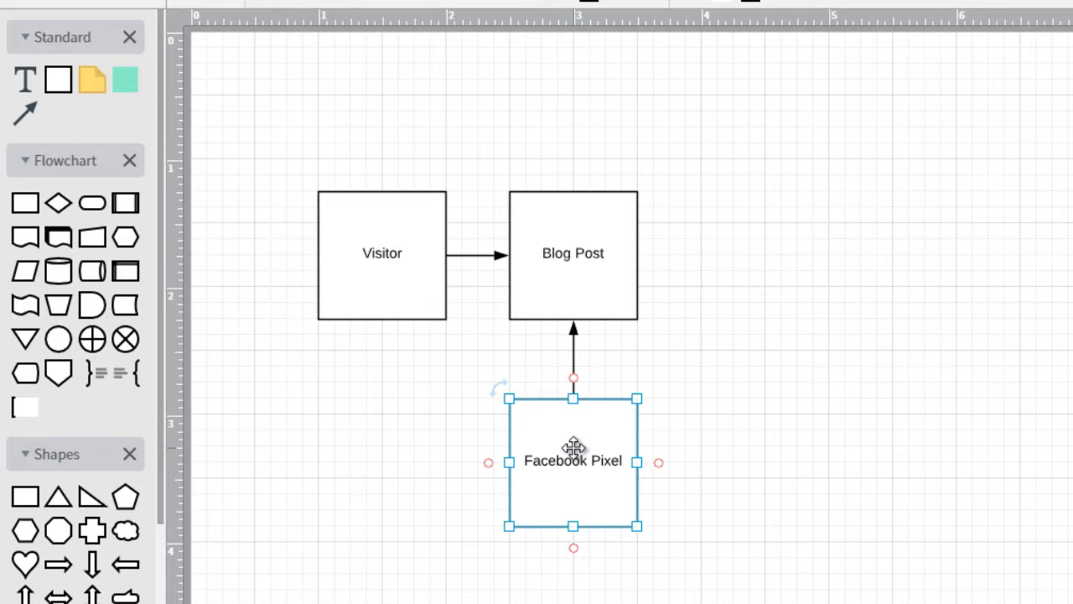
left_click(570, 260)
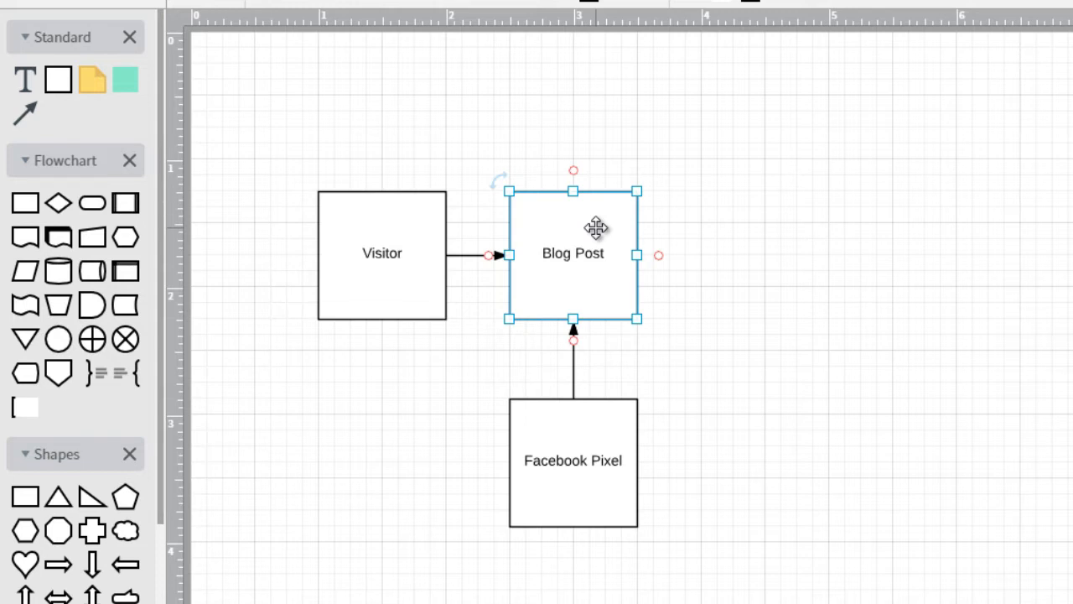
left_click(598, 248)
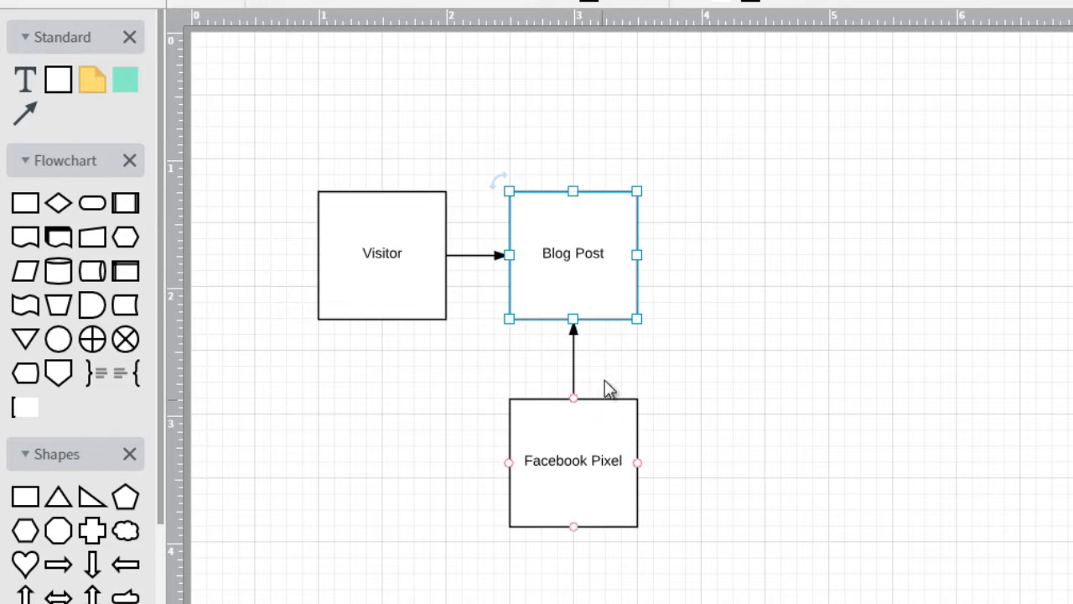
left_click(594, 442)
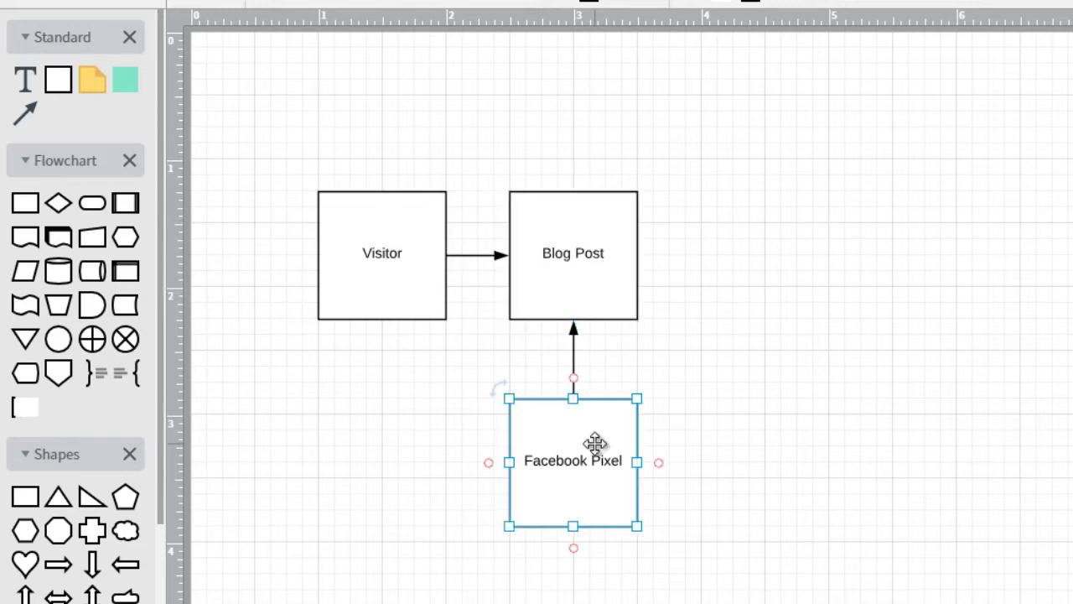
Duplicate the Facebook Pixel box to its right and connect Visitor's bottom point to the copy
key("ctrl+d")
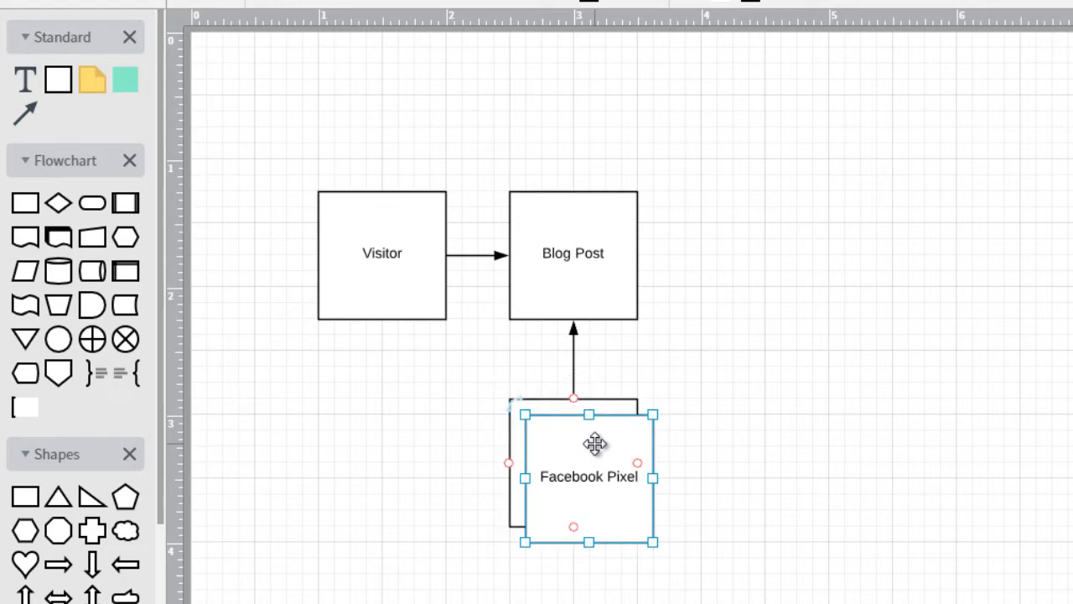
left_click_drag(594, 443, 779, 440)
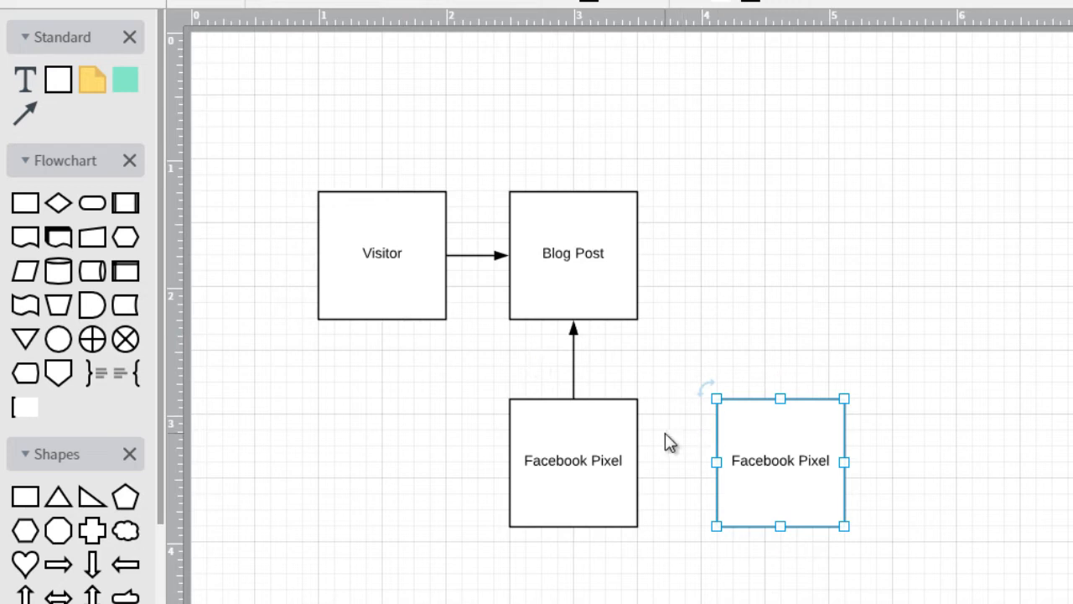
left_click_drag(382, 319, 780, 416)
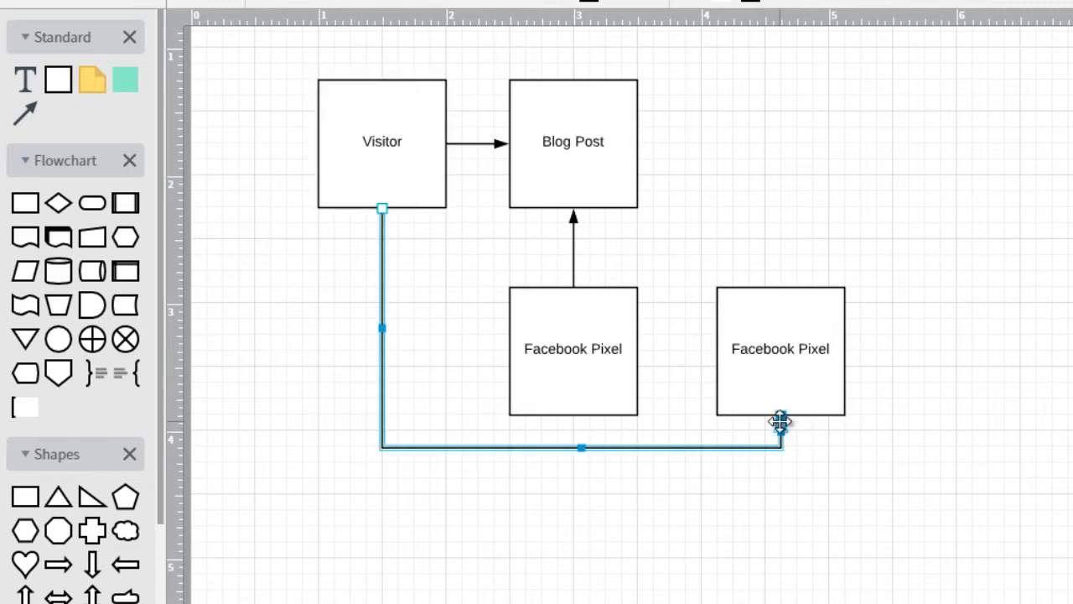
Label the new box 'Custom Audience'
double_click(772, 356)
type("Custom Audience")
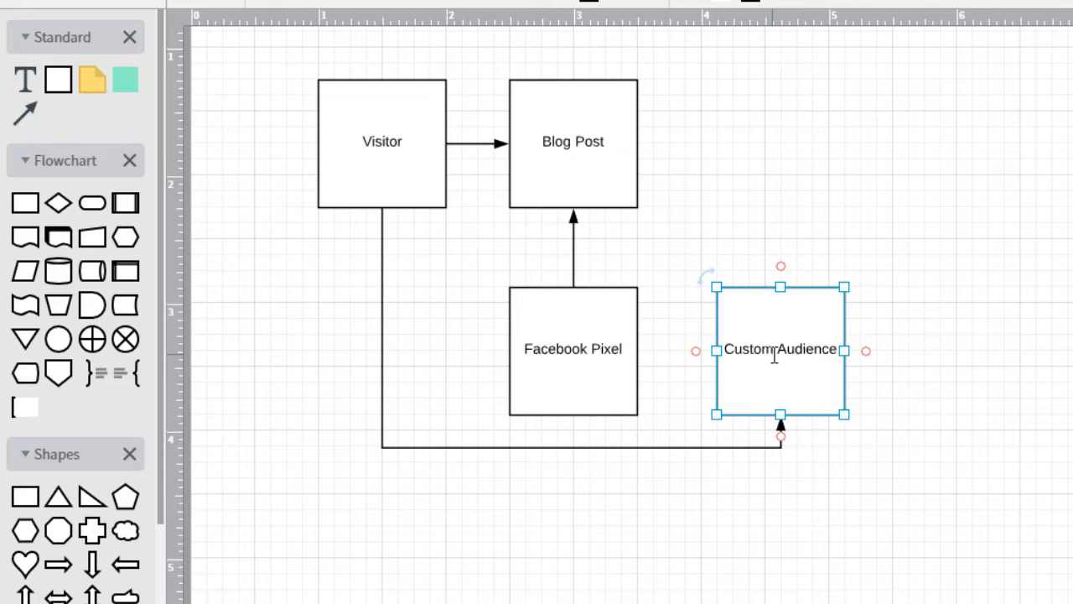
left_click(939, 311)
left_click(790, 350)
scroll(632, 300, "up", 3)
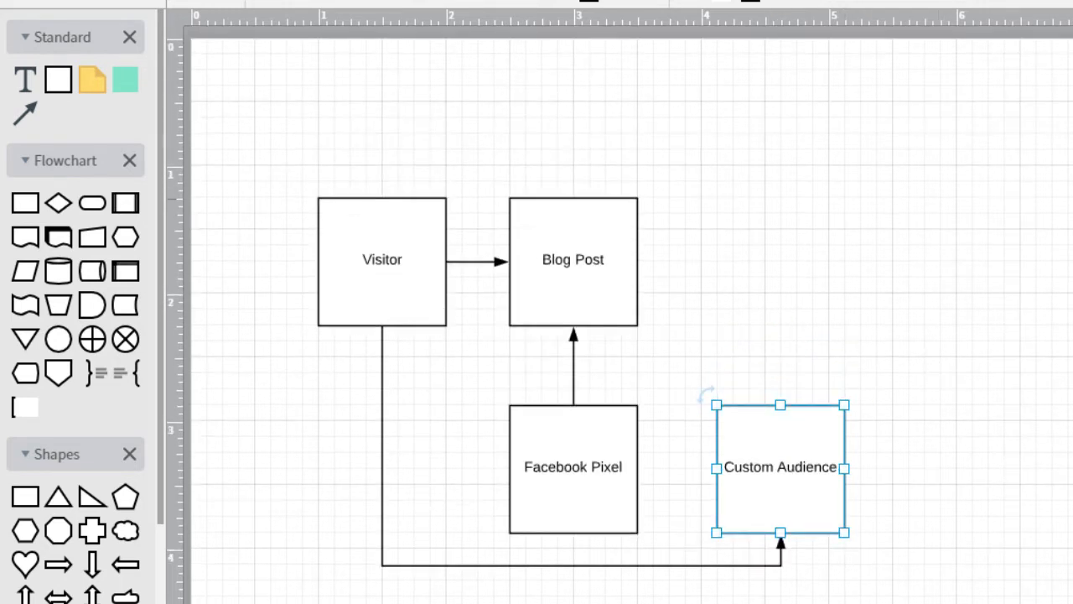
Duplicate Custom Audience, move the copy above it, and label it 'Facebook Ad'
scroll(632, 300, "down", 1)
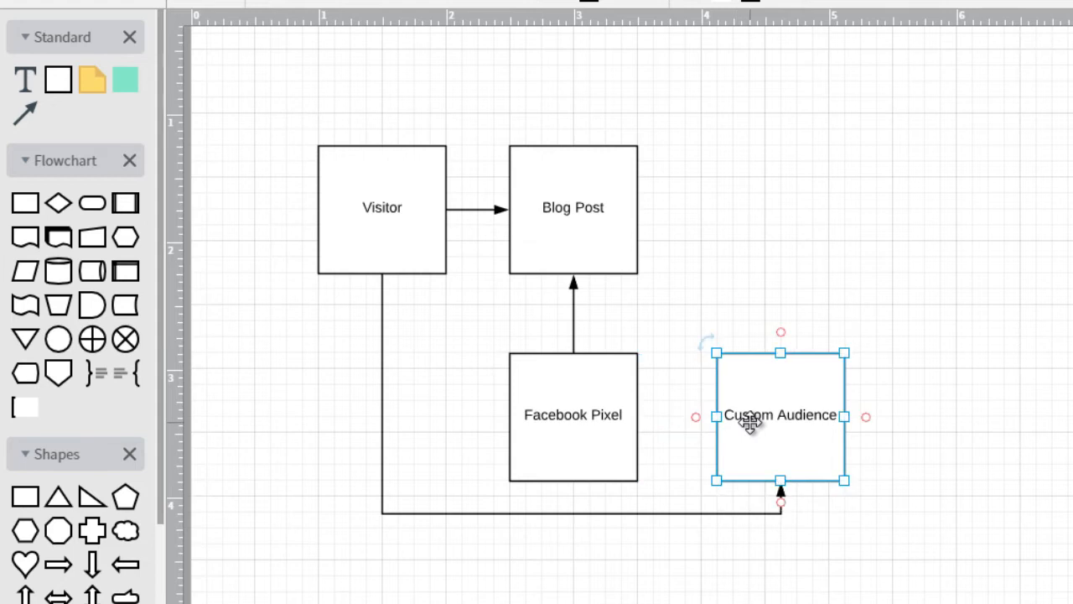
key("ctrl+d")
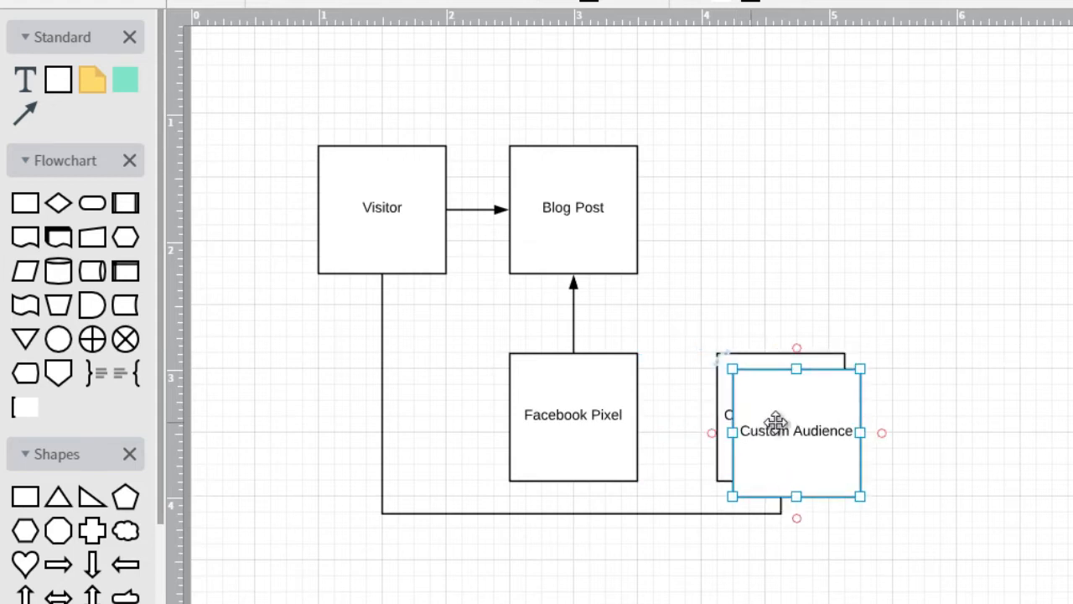
left_click_drag(796, 422, 787, 206)
double_click(789, 210)
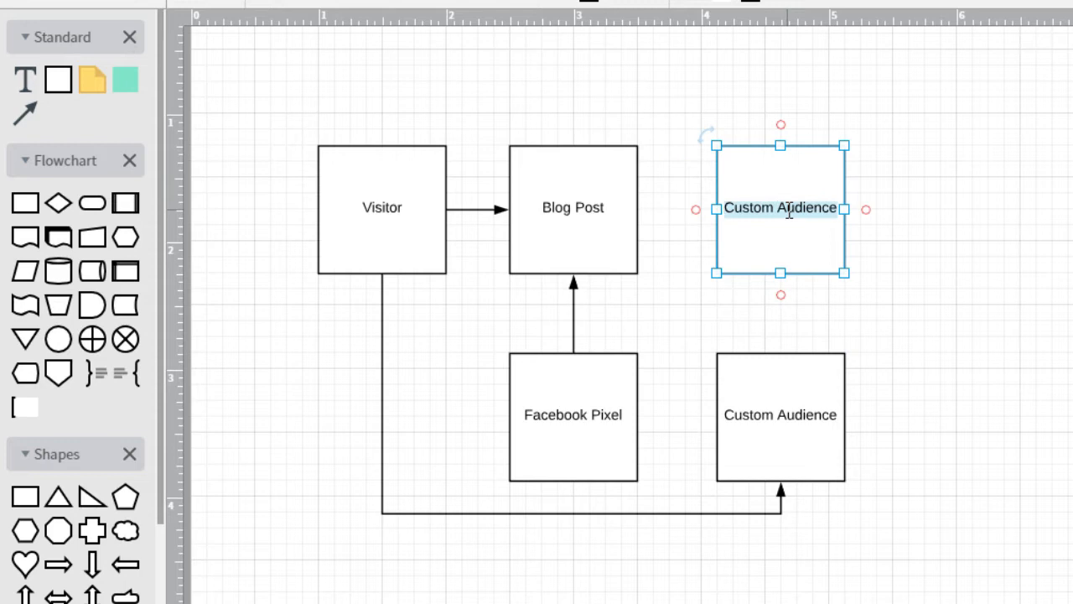
type("Facebook Ad")
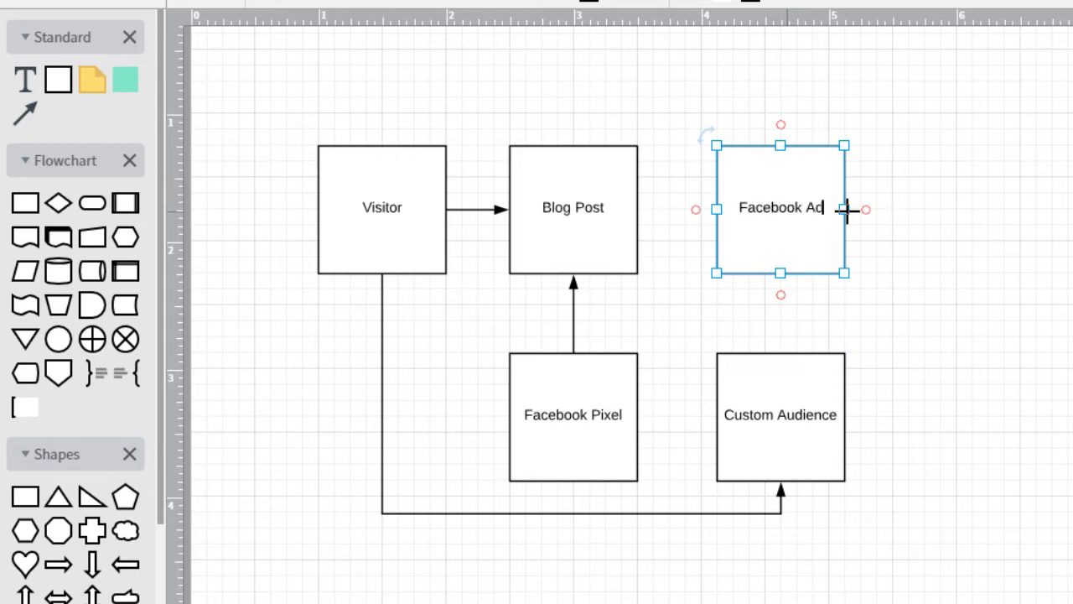
left_click(936, 221)
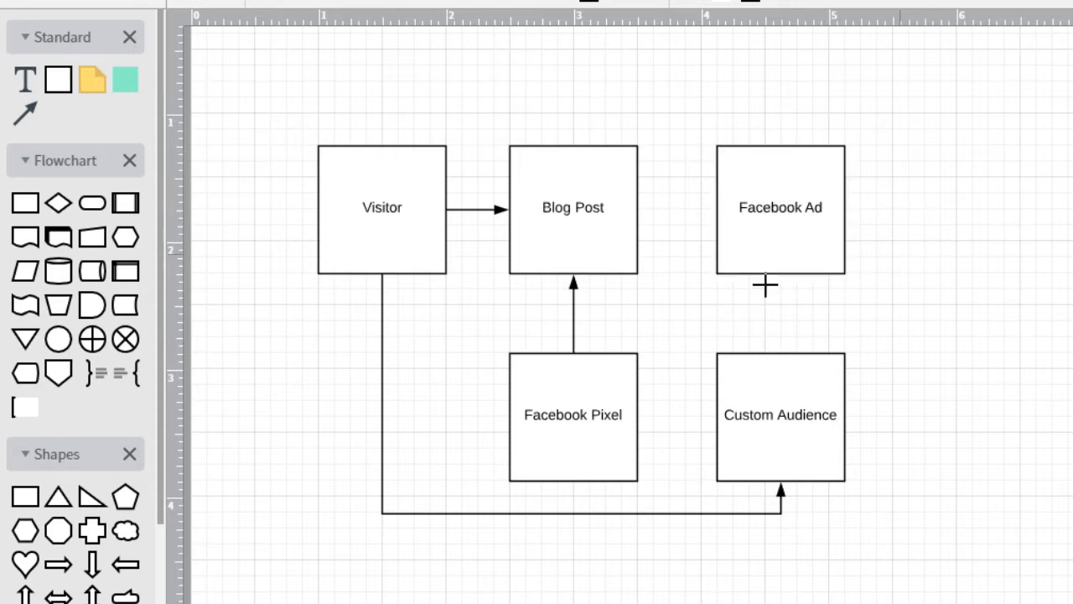
Draw an arrow from Facebook Ad's bottom down into Custom Audience
left_click(759, 381)
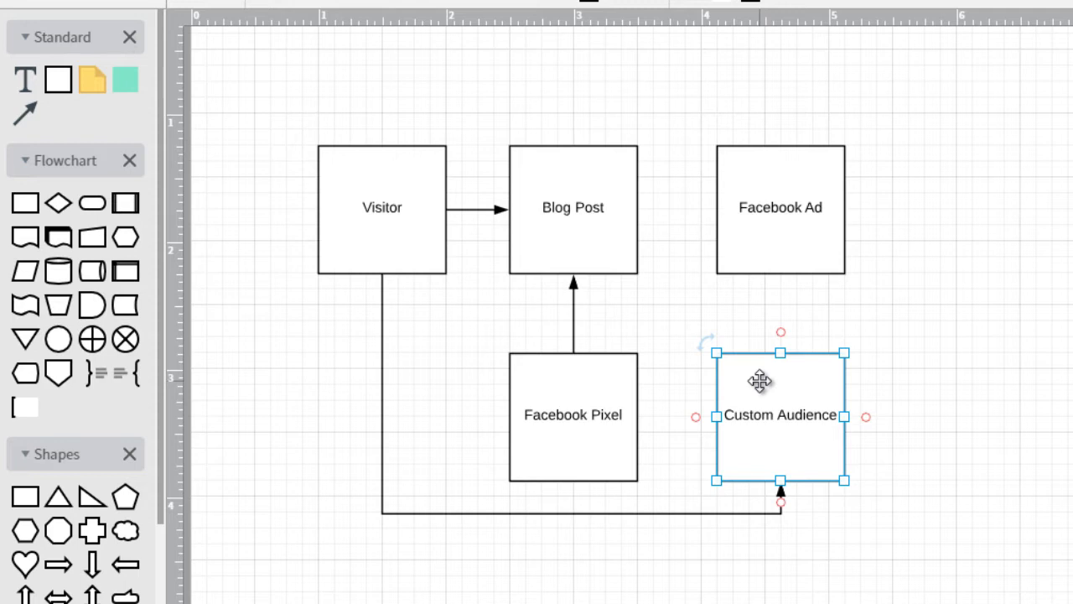
left_click(884, 348)
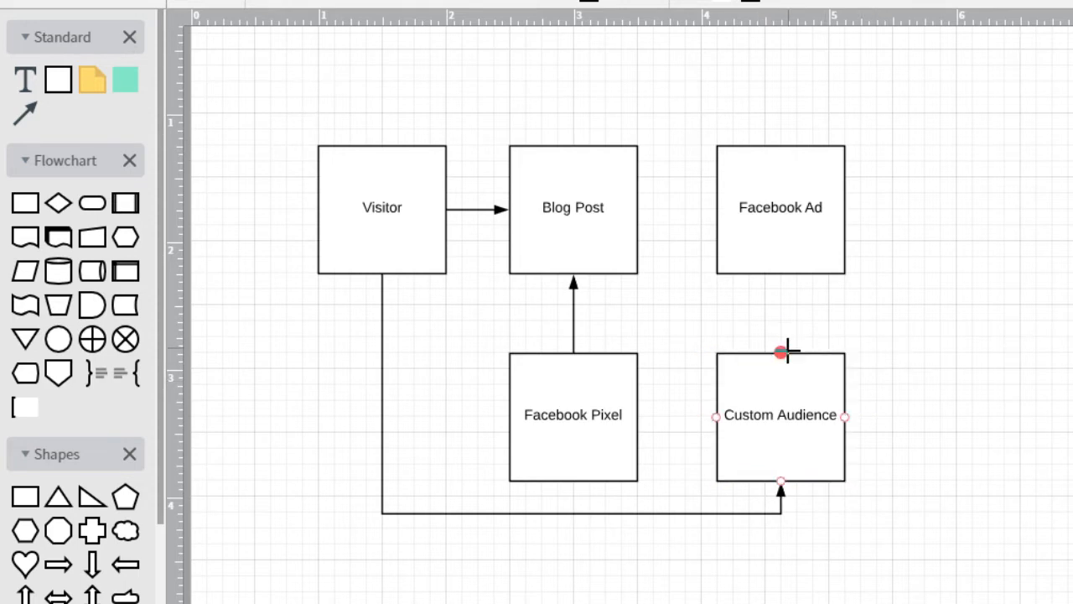
left_click_drag(780, 273, 784, 350)
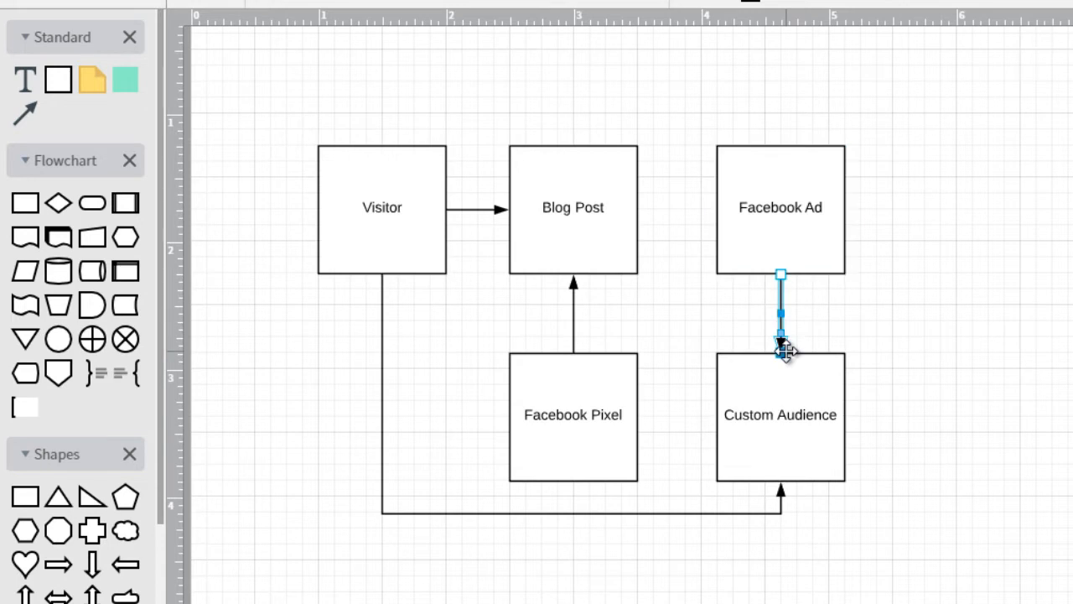
left_click(791, 250)
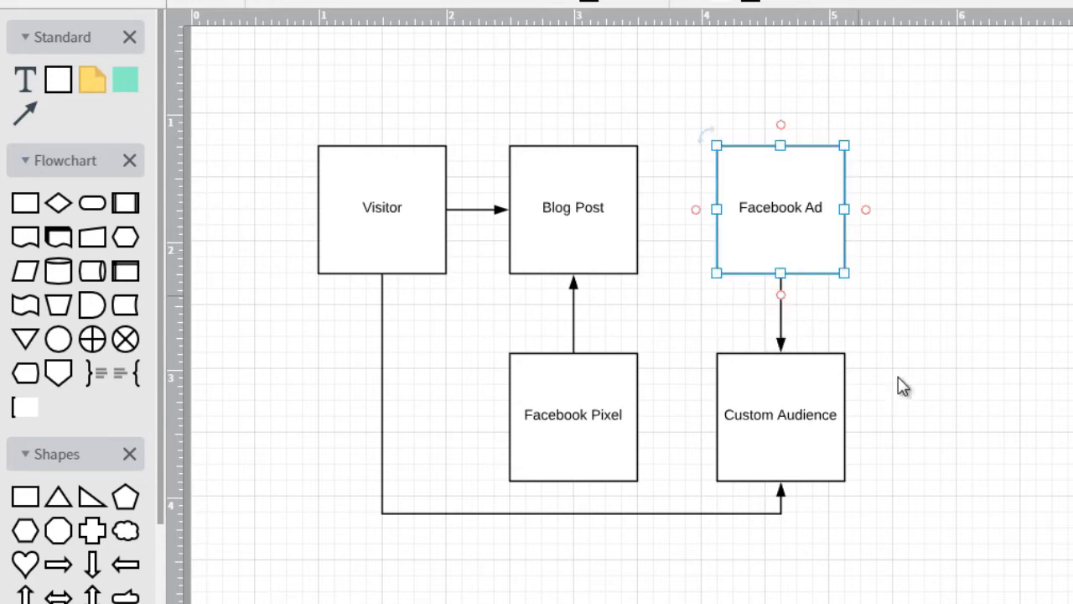
left_click(804, 404)
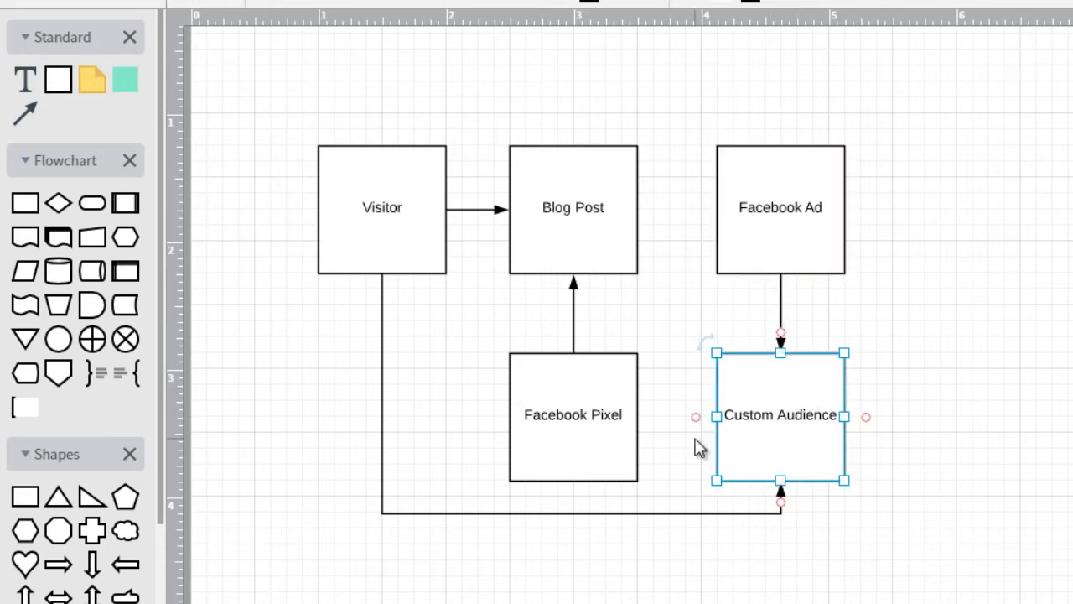
left_click(887, 185)
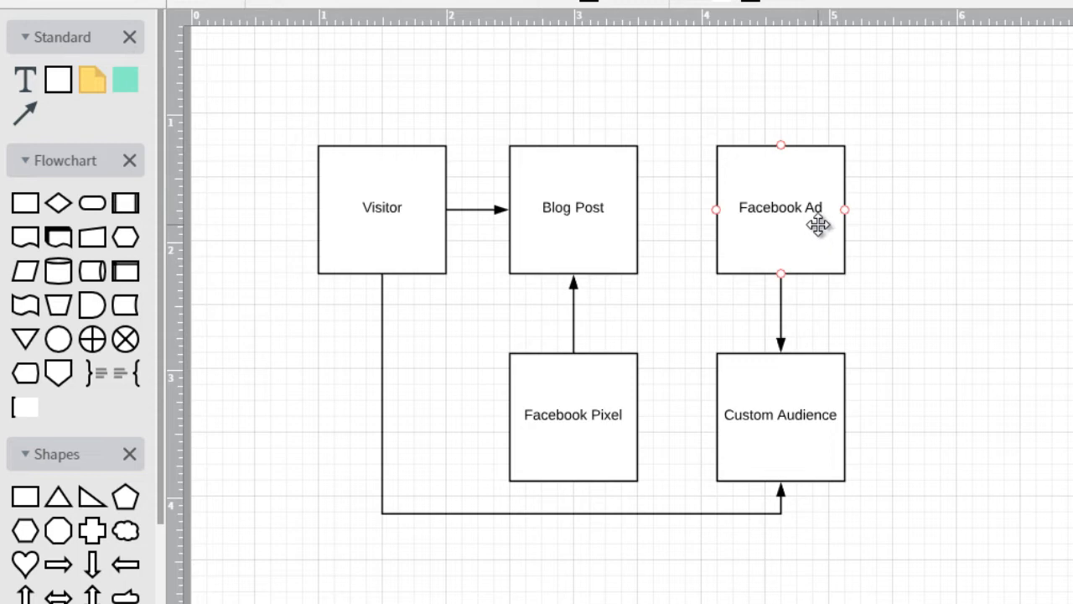
left_click(411, 230)
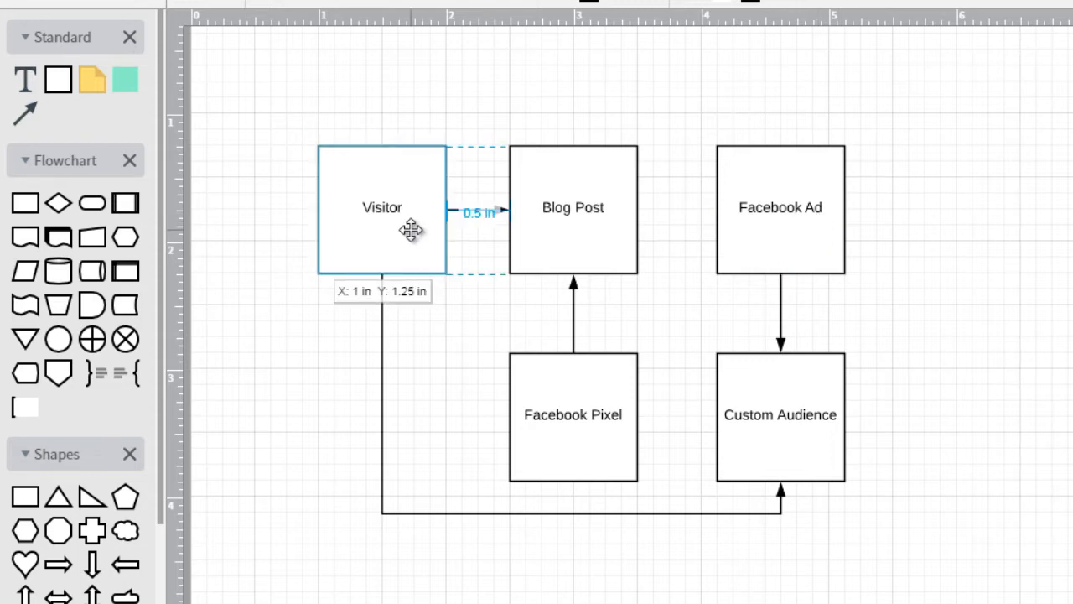
left_click(581, 216)
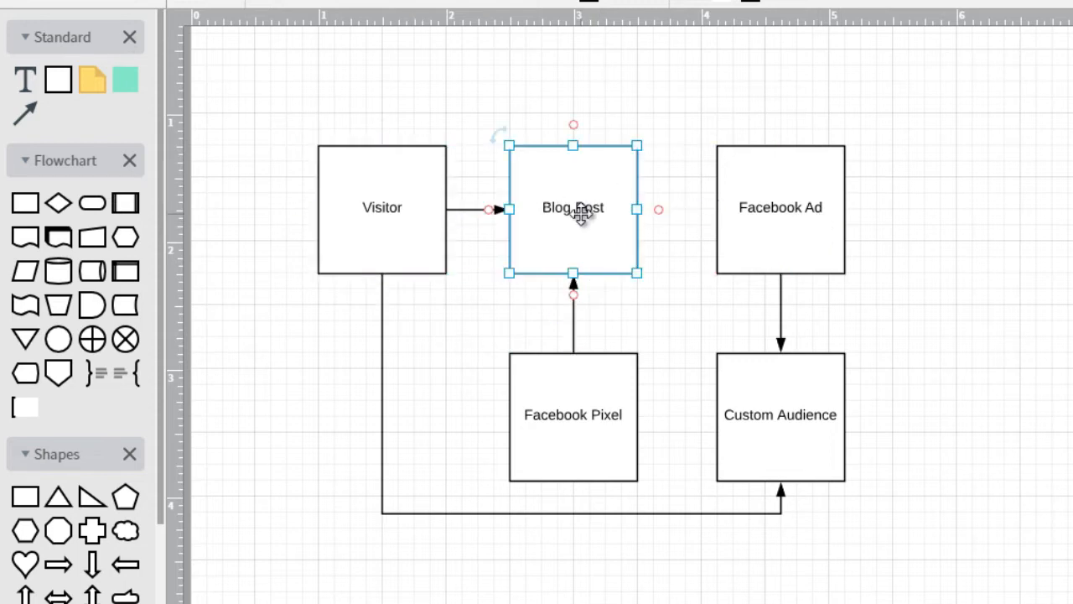
left_click(592, 378)
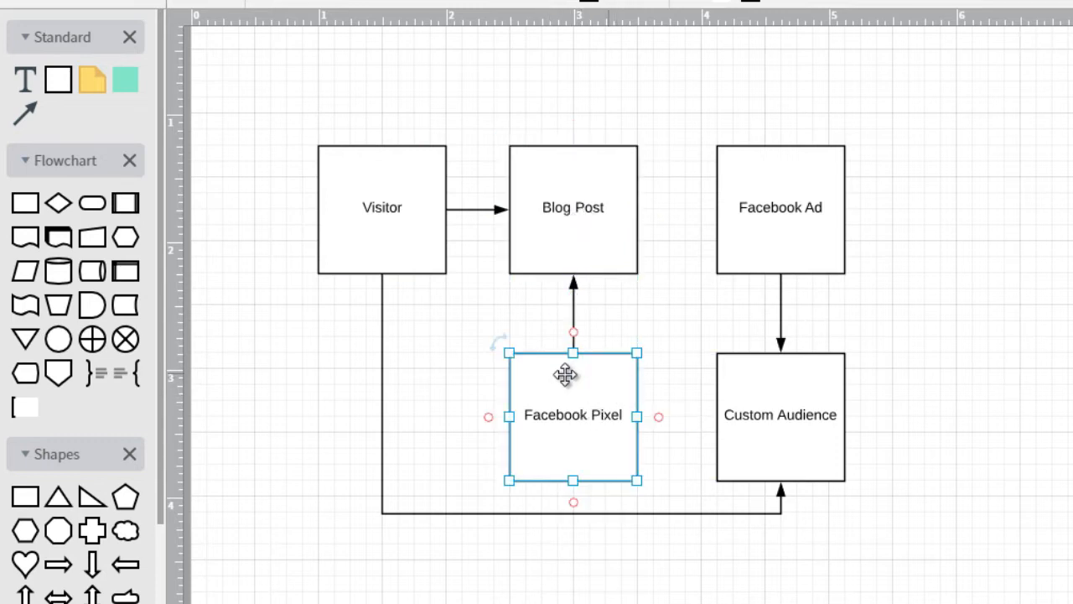
left_click(560, 188)
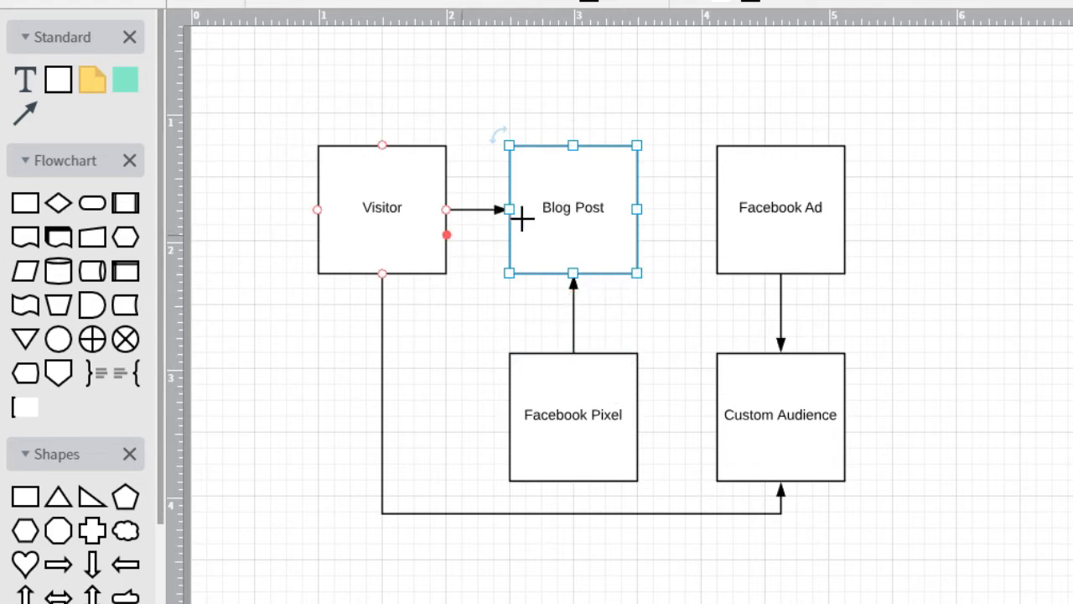
left_click(793, 408)
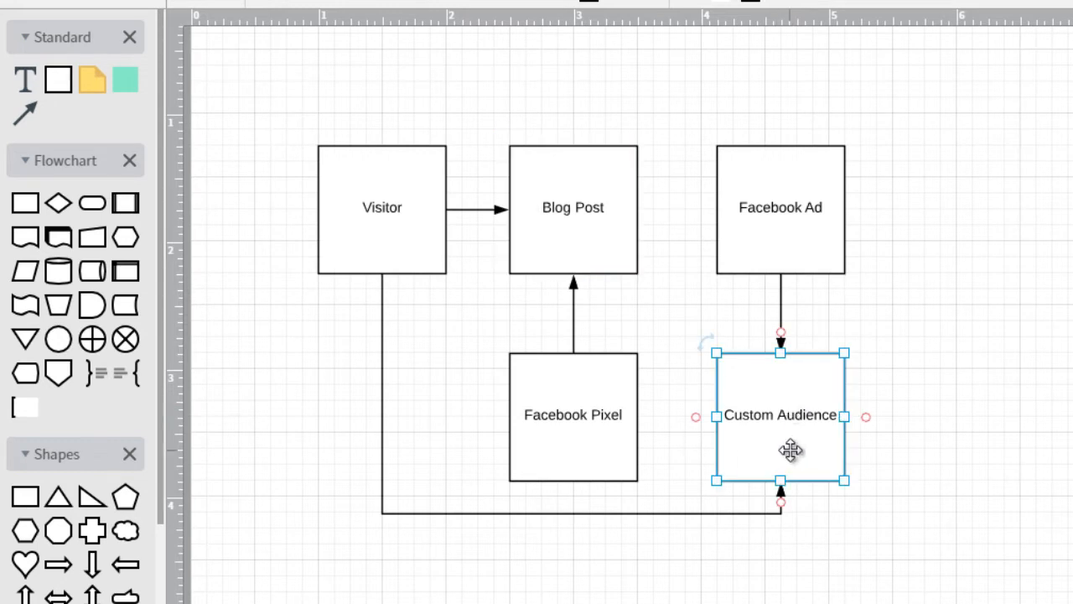
left_click(790, 241)
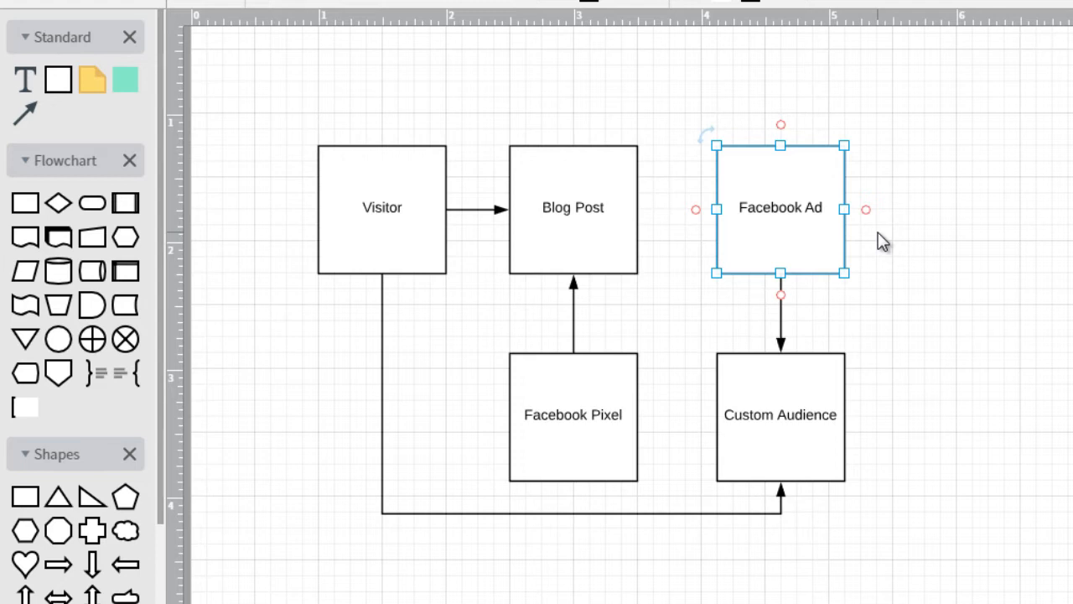
left_click(799, 400)
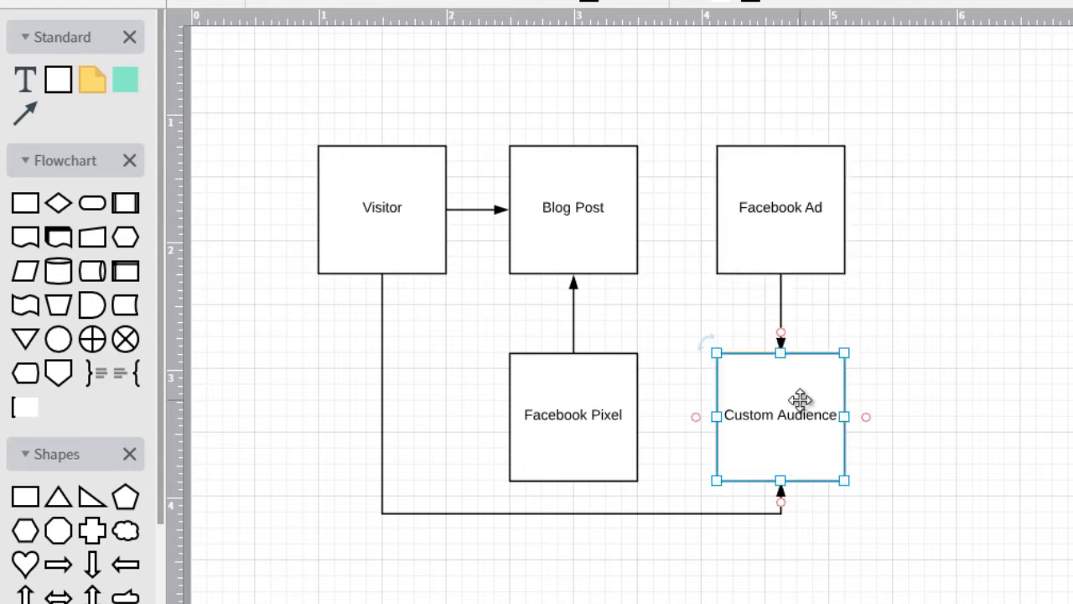
left_click(917, 290)
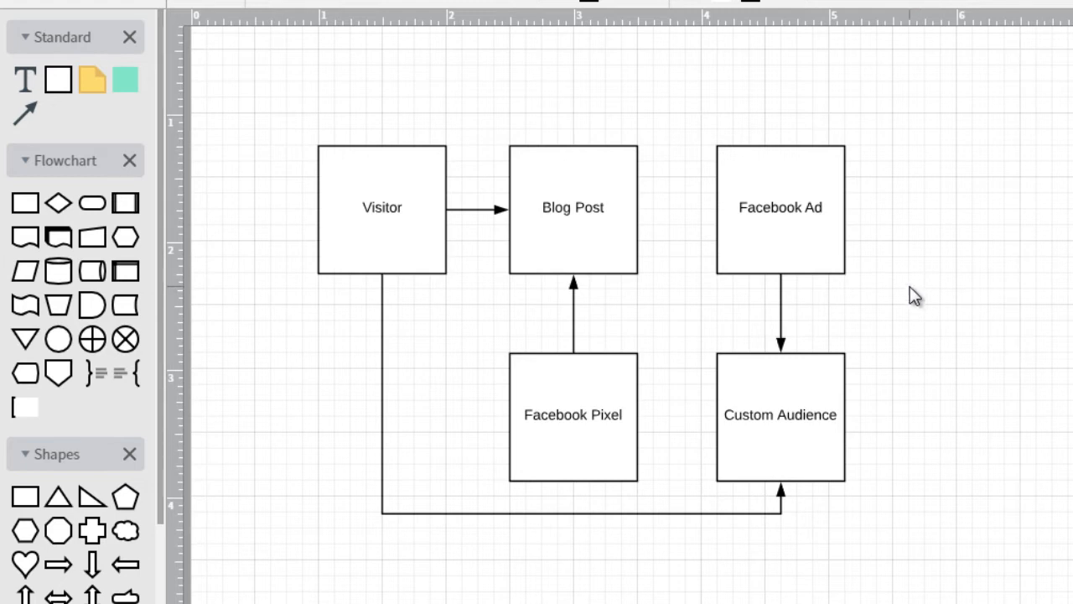
left_click(608, 395)
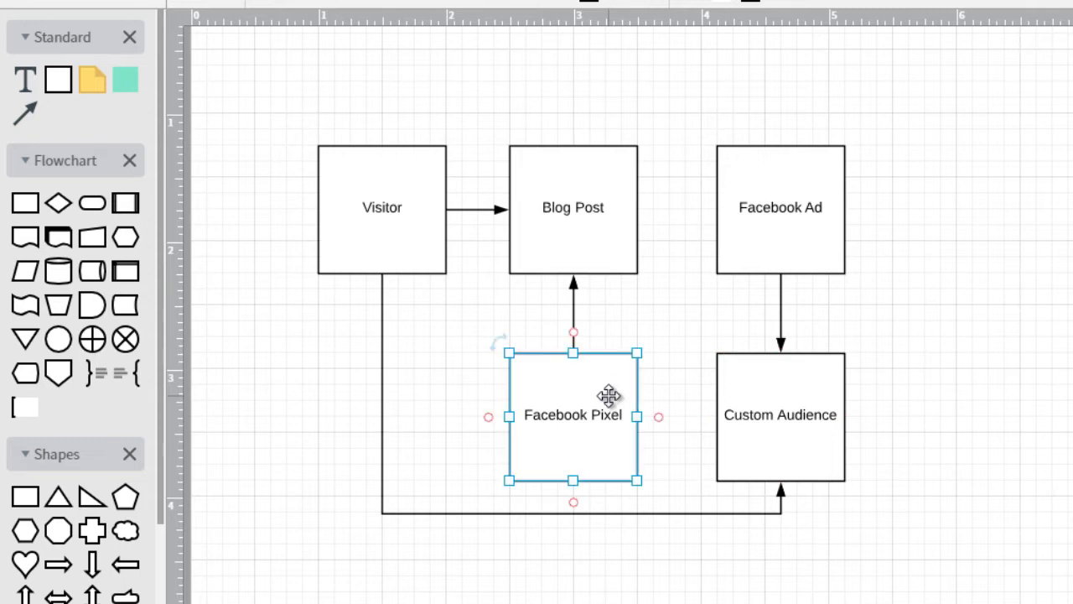
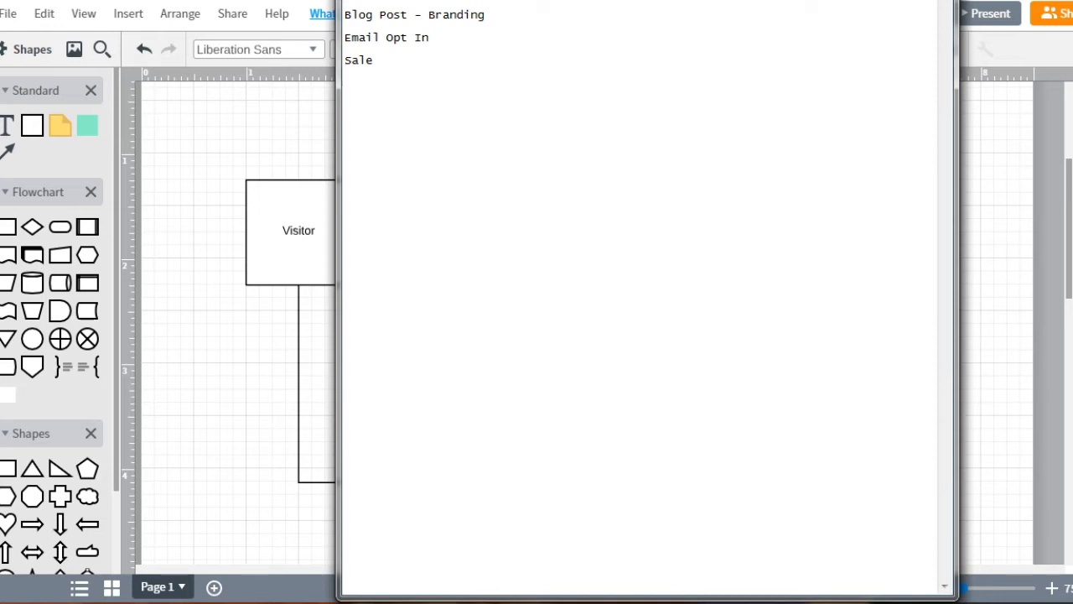
Type 'Form' on a new line and add '(goal = get an email address)' after Email Opt In
type("Form")
key("Down")
key("Down")
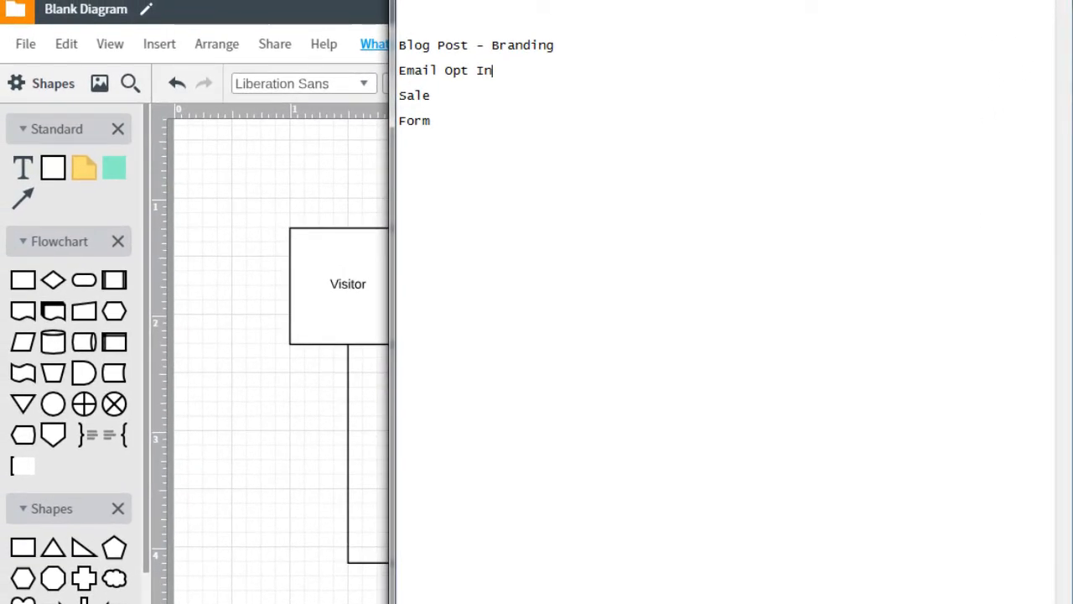
type("(goal =")
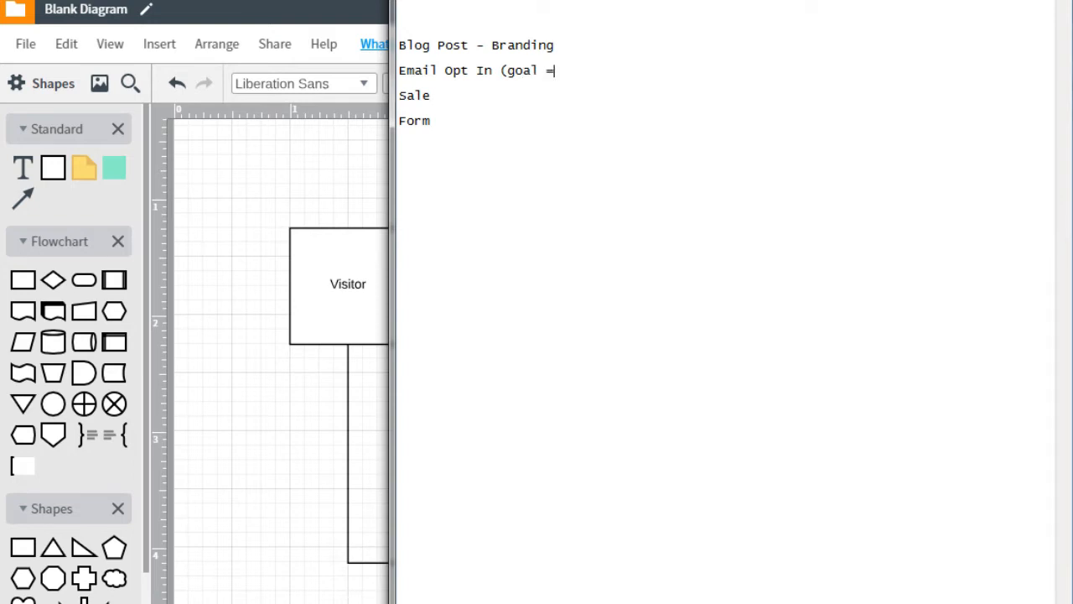
type(" get an email address)")
Append '(goal = get someone to buy)' to Sale and '(goal = fill out the form)' to Form
key("Down")
key("Down")
key("Down")
key("Up")
type("(")
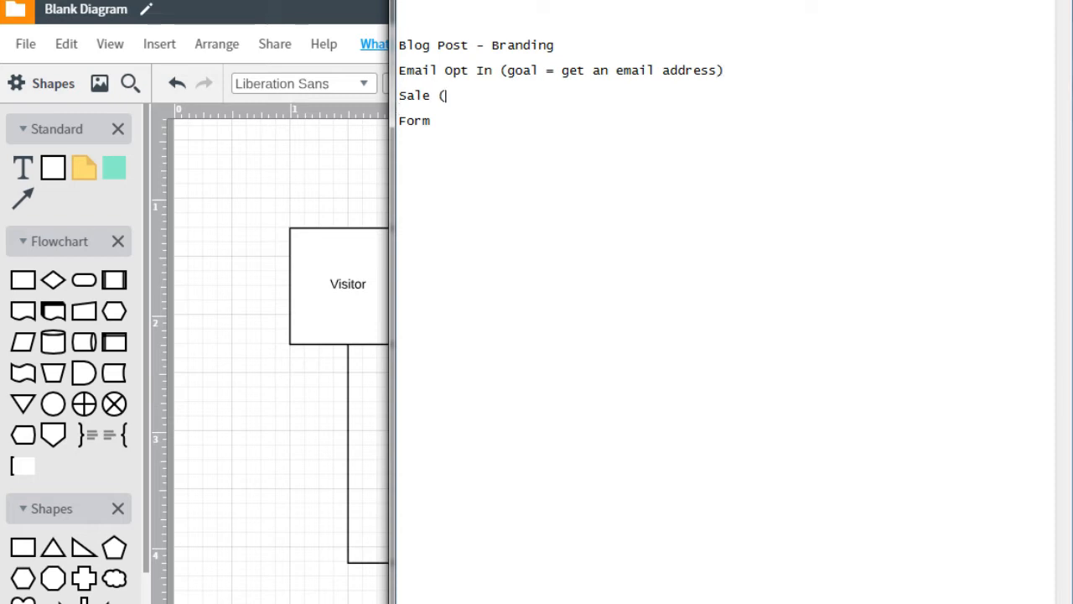
type("goal = get")
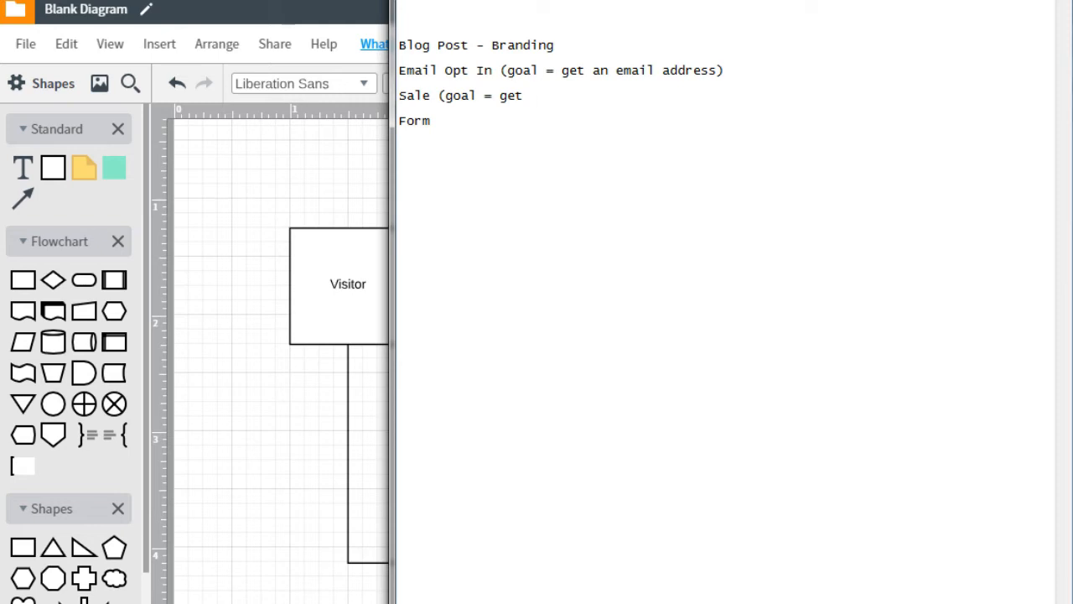
type("sma")
key("BackSpace")
key("BackSpace")
type("ma")
key("BackSpace")
key("BackSpace")
type("omeone to buy) Form ")
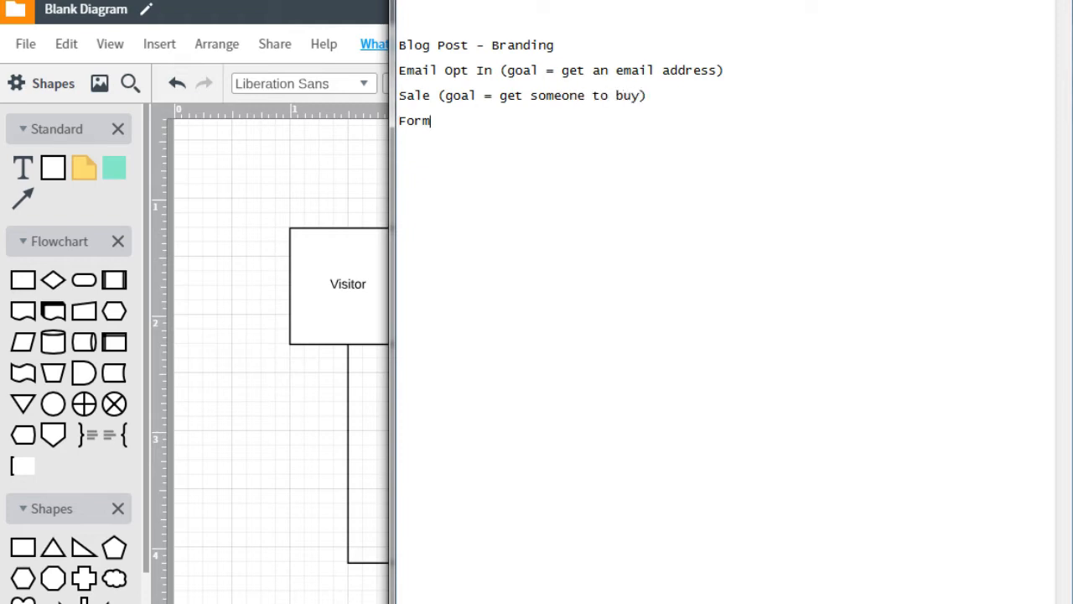
type("(goal = fill out the form)")
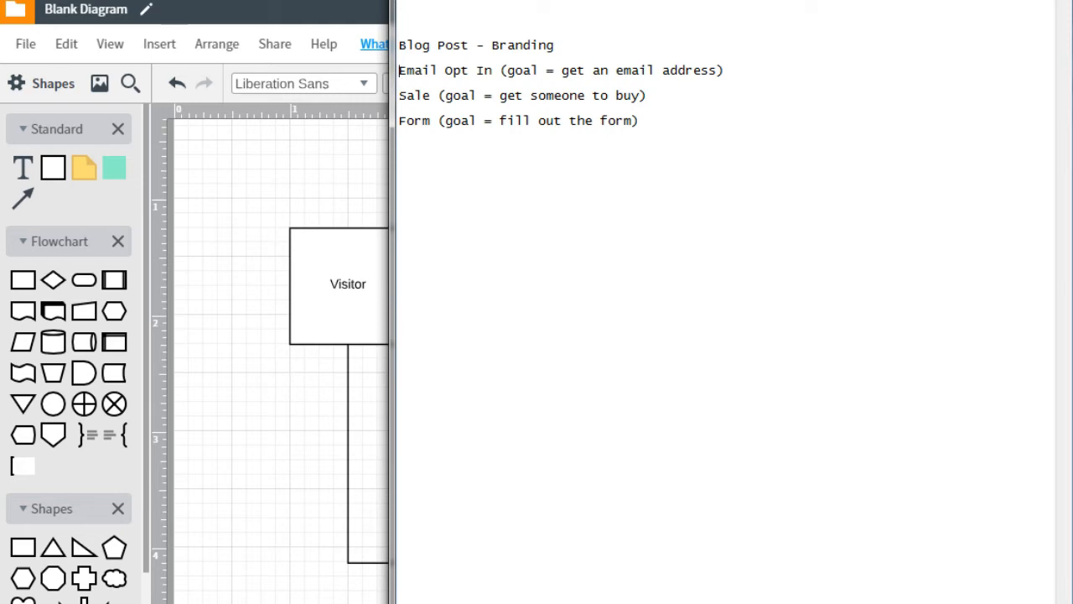
Change the Blog Post box's label to 'Email Capture Page'
left_click(305, 179)
left_click(336, 276)
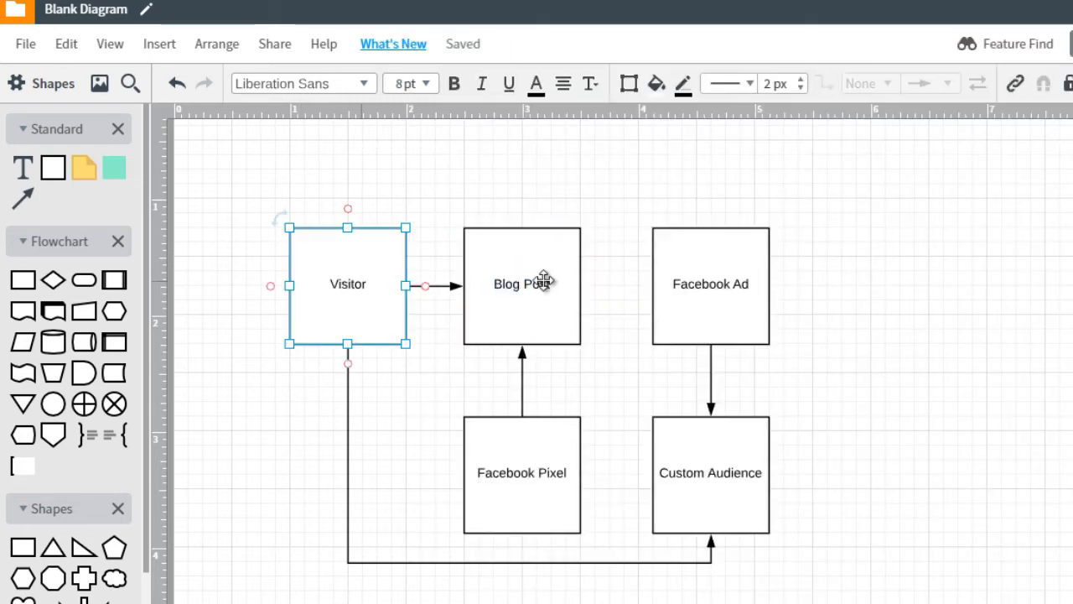
double_click(513, 289)
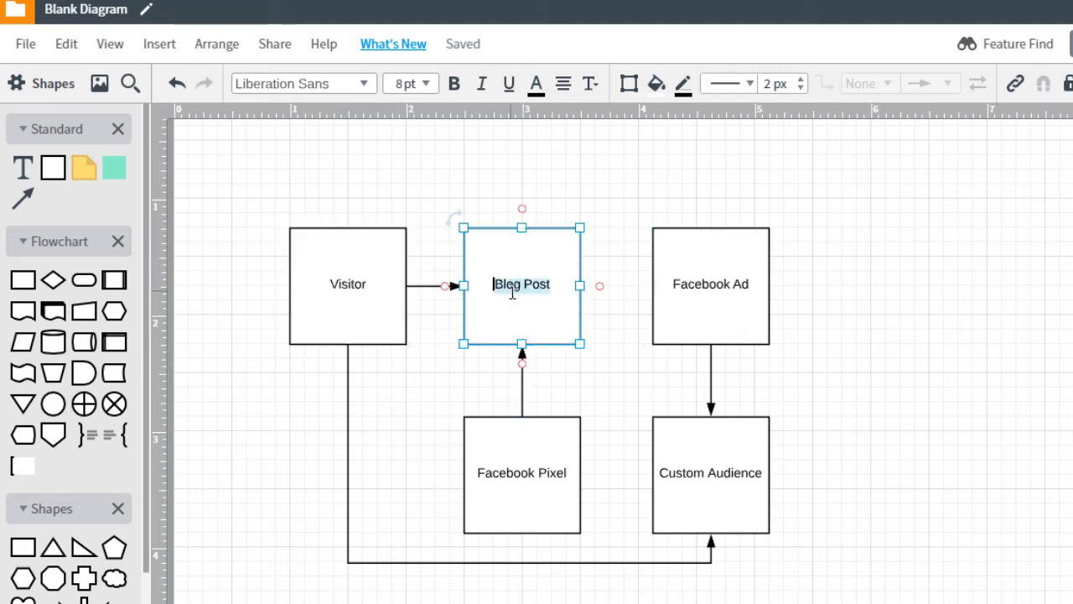
type("Email Capture Page")
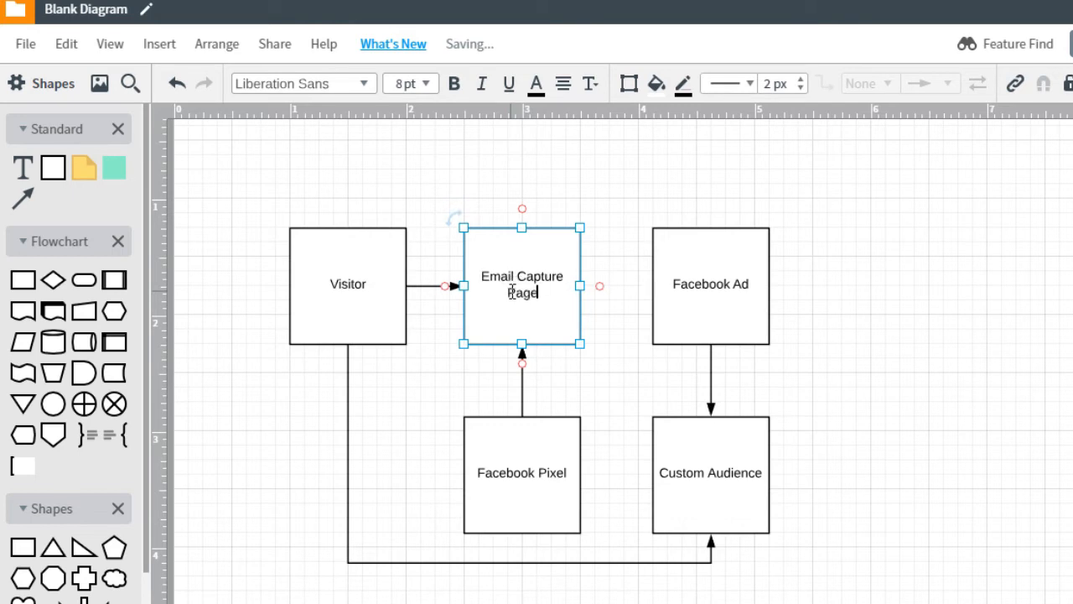
left_click(511, 201)
Select the Facebook Ad and Custom Audience boxes together
left_click(561, 484)
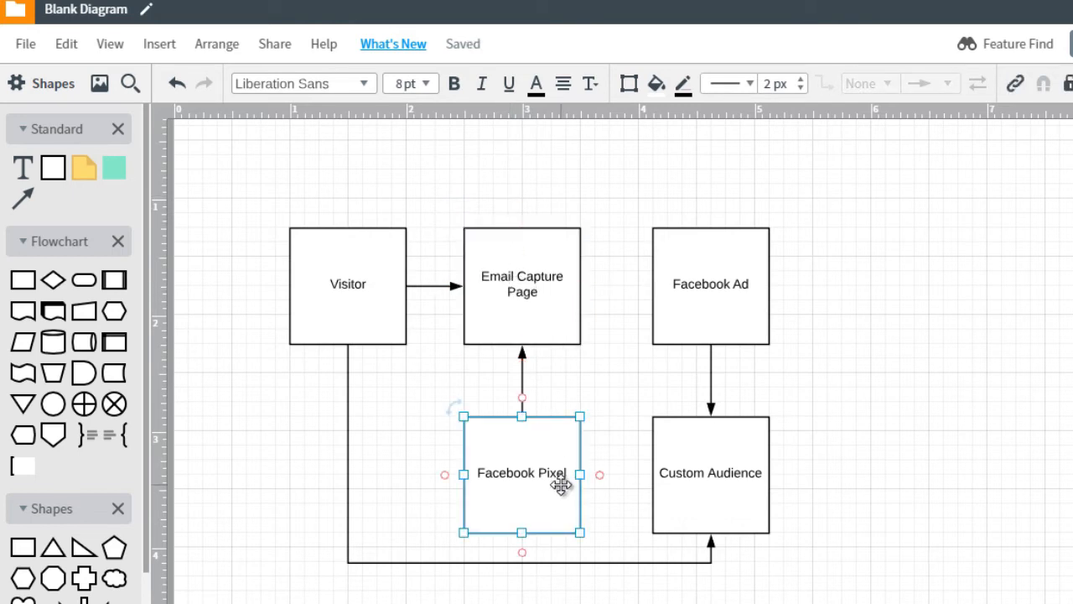
left_click(541, 295)
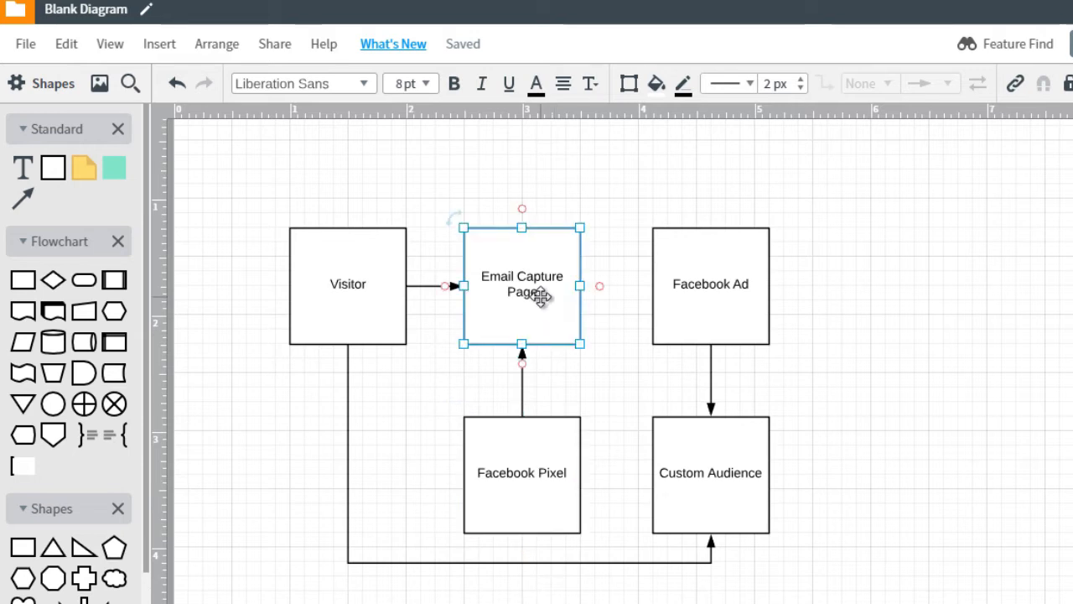
left_click_drag(817, 242, 686, 516)
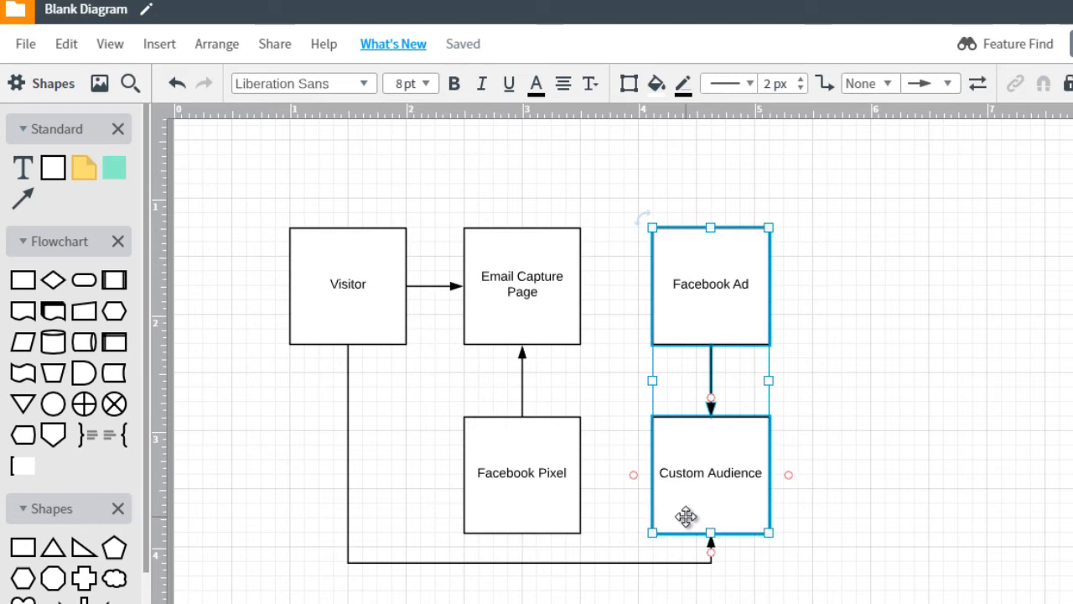
Delete the Visitor connector and move Facebook Ad and Custom Audience far to the right
key("Delete")
left_click(660, 534)
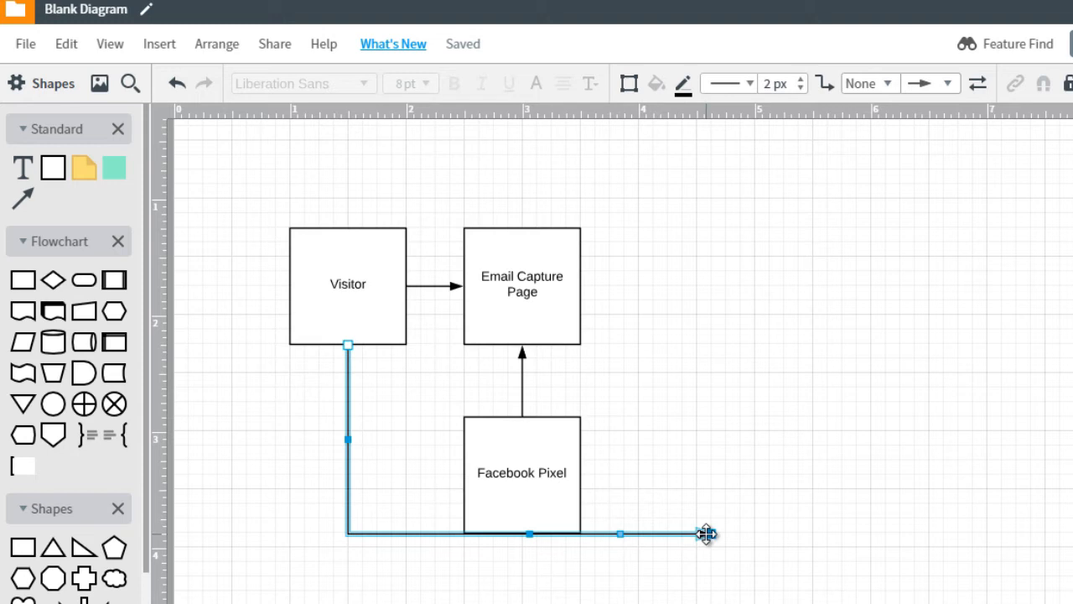
key("Delete")
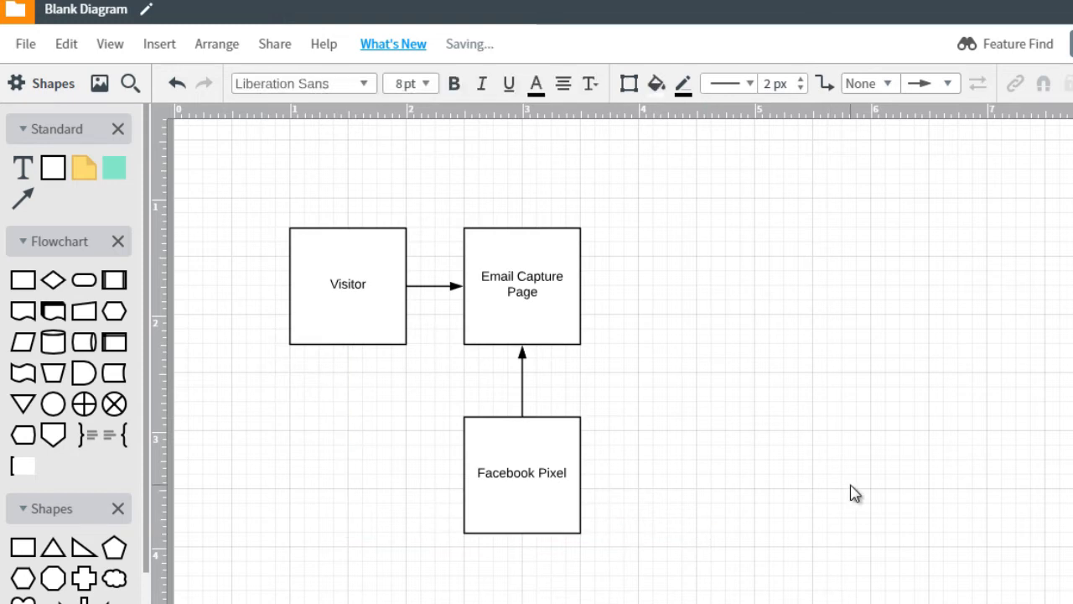
key("ctrl+v")
left_click_drag(726, 283, 1072, 279)
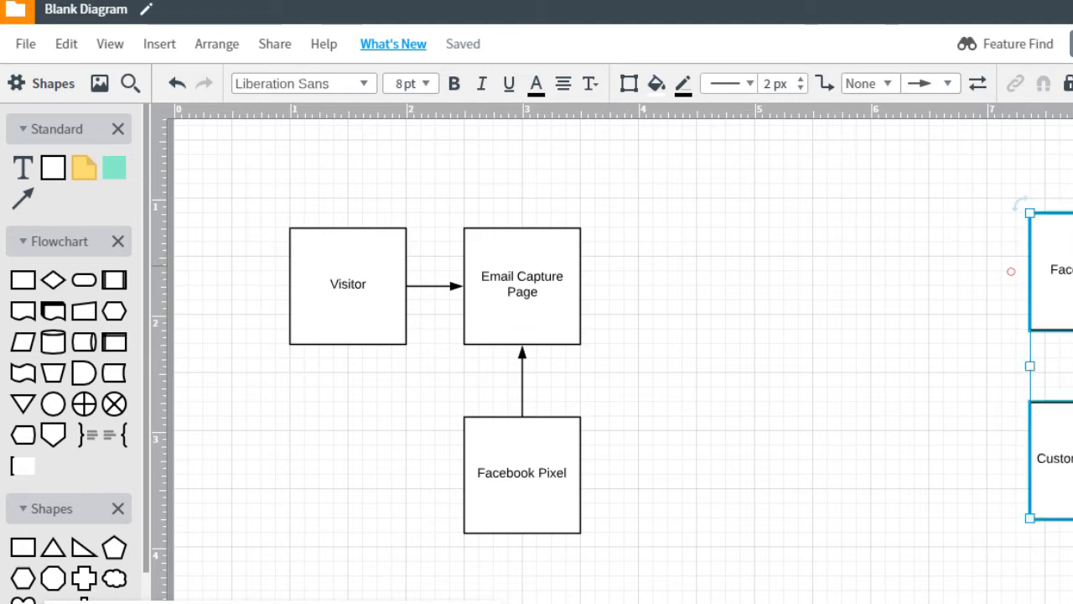
left_click(669, 346)
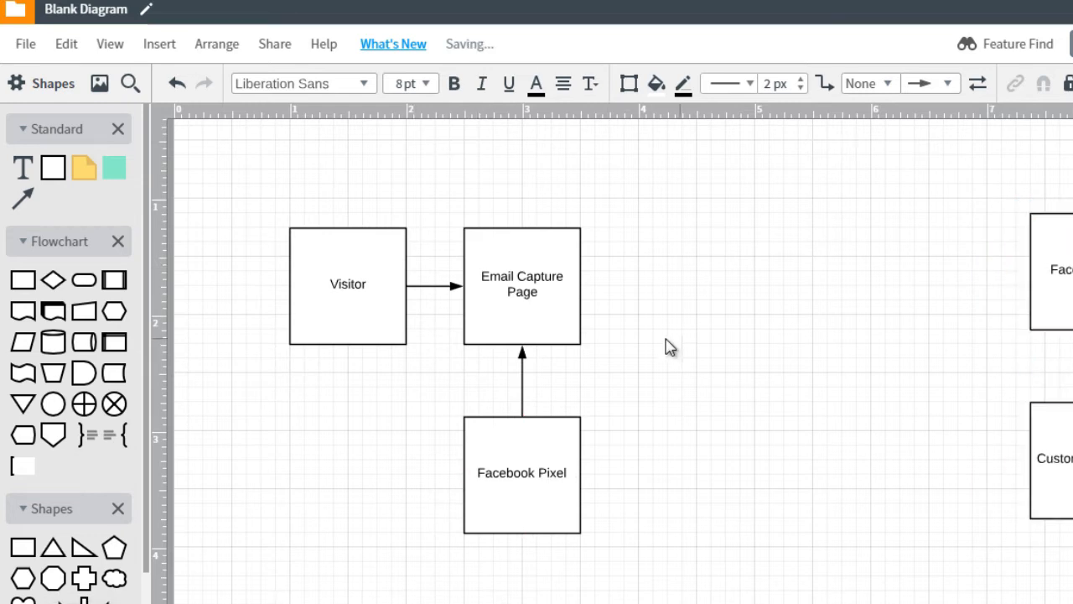
Duplicate Email Capture Page and place the copy to its right
left_click(557, 304)
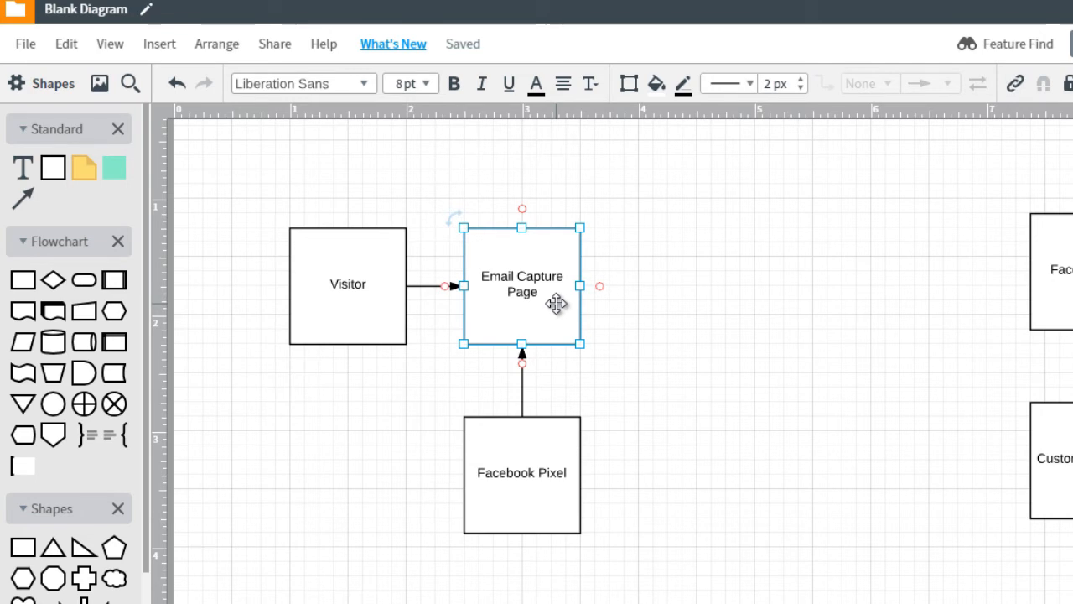
key("ctrl+d")
left_click_drag(557, 304, 725, 285)
Relabel the copied box 'Page 2 (Freebie)' and duplicate the Facebook Pixel box
double_click(723, 285)
left_click(722, 284)
key("ctrl+a")
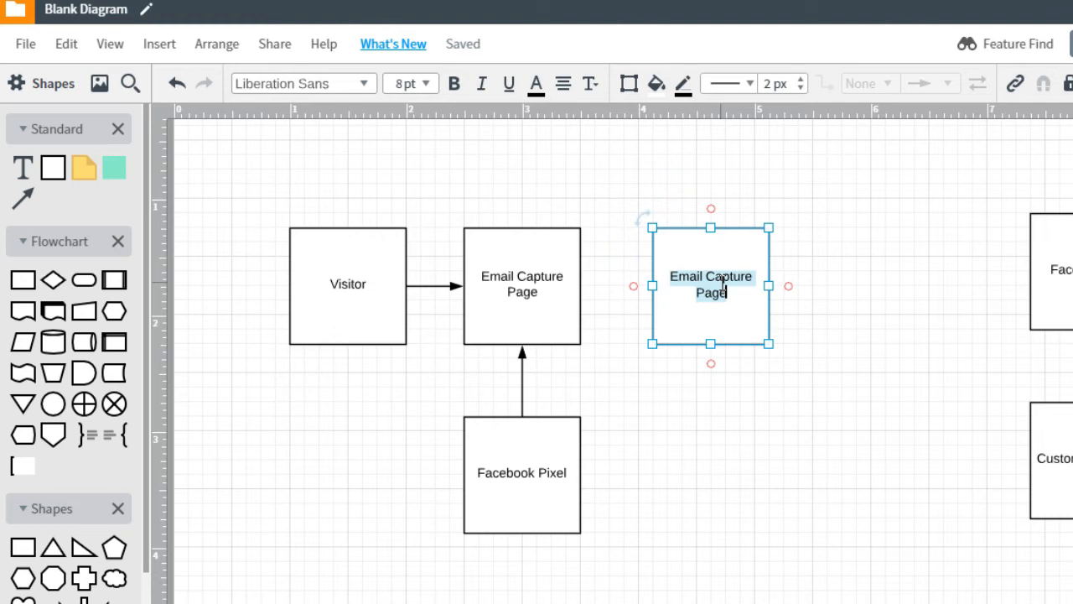
type("N")
key("BackSpace")
type("Page")
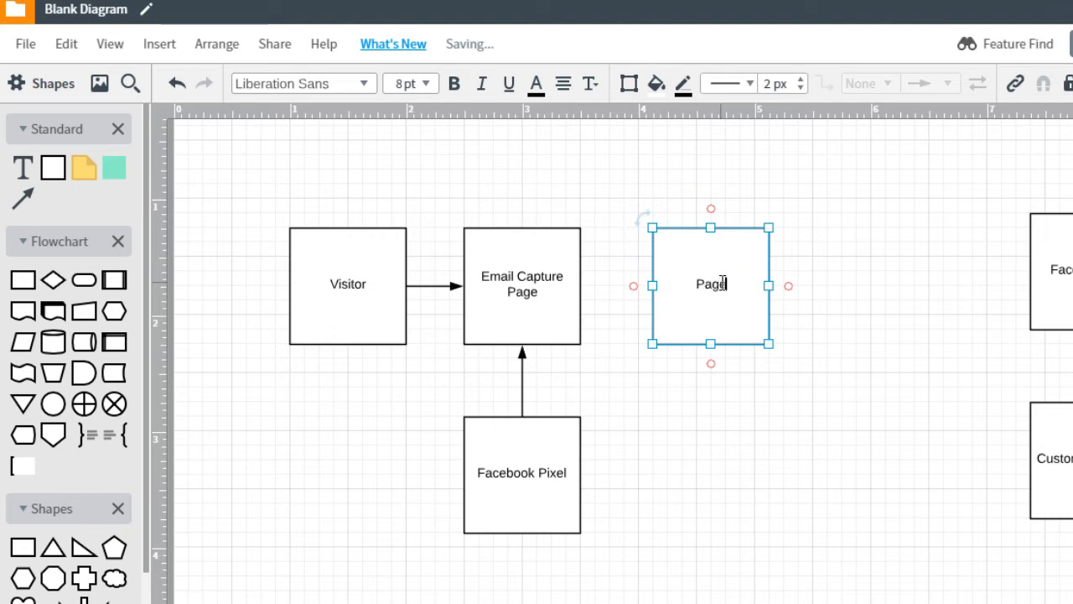
type(" 2 (Freebie")
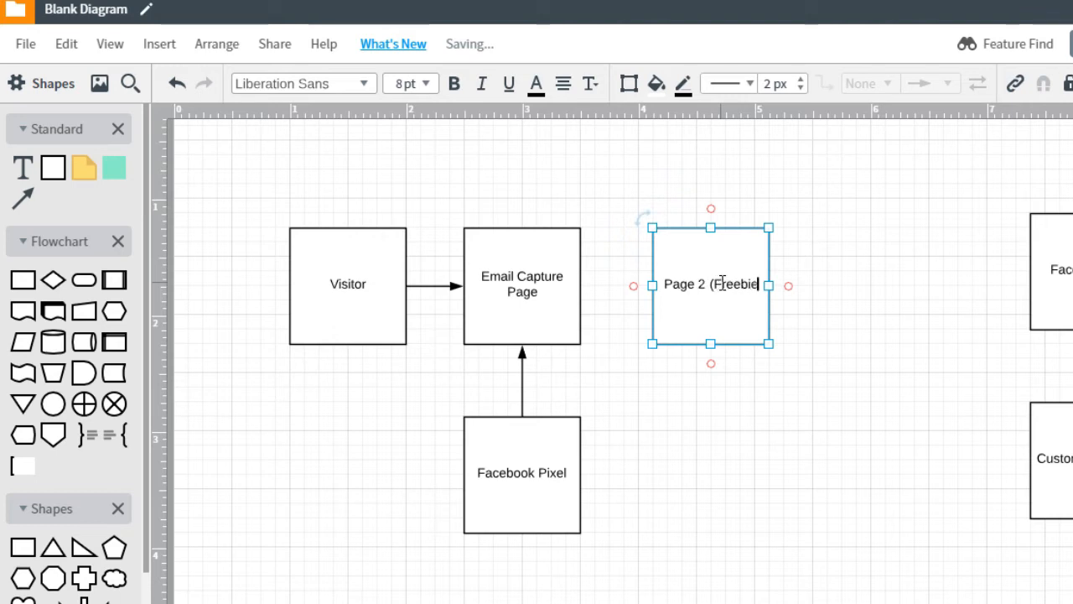
type(")")
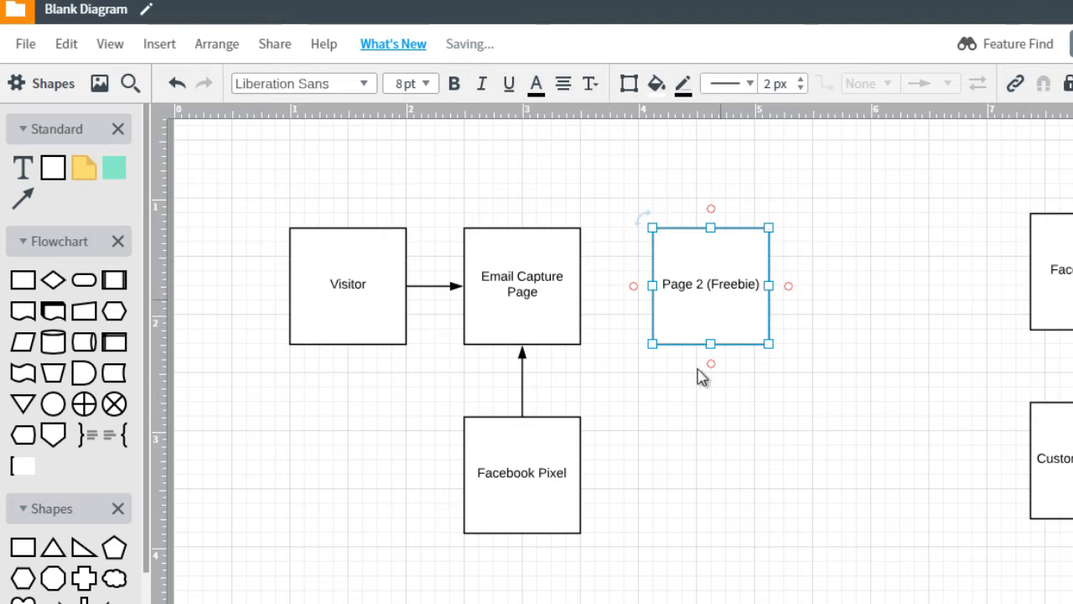
left_click(546, 448)
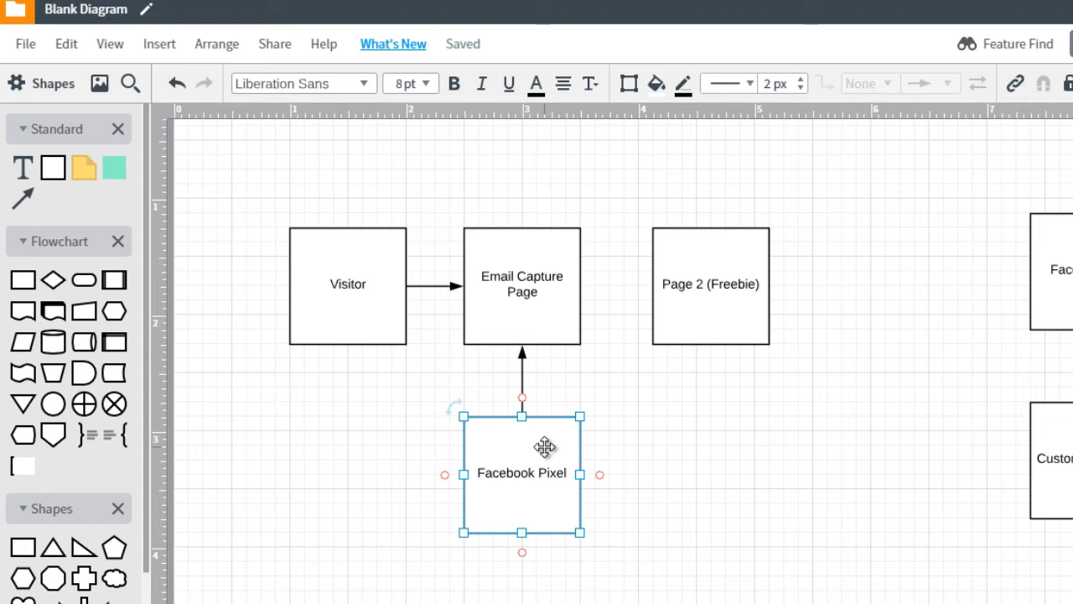
key("ctrl+d")
Place the Facebook Pixel copy below Page 2 (Freebie) with an arrow up into it
left_click_drag(551, 469, 723, 456)
left_click(729, 400)
left_click_drag(711, 416, 711, 344)
Draw an arrow from Email Capture Page to Page 2 (Freebie)
left_click(872, 312)
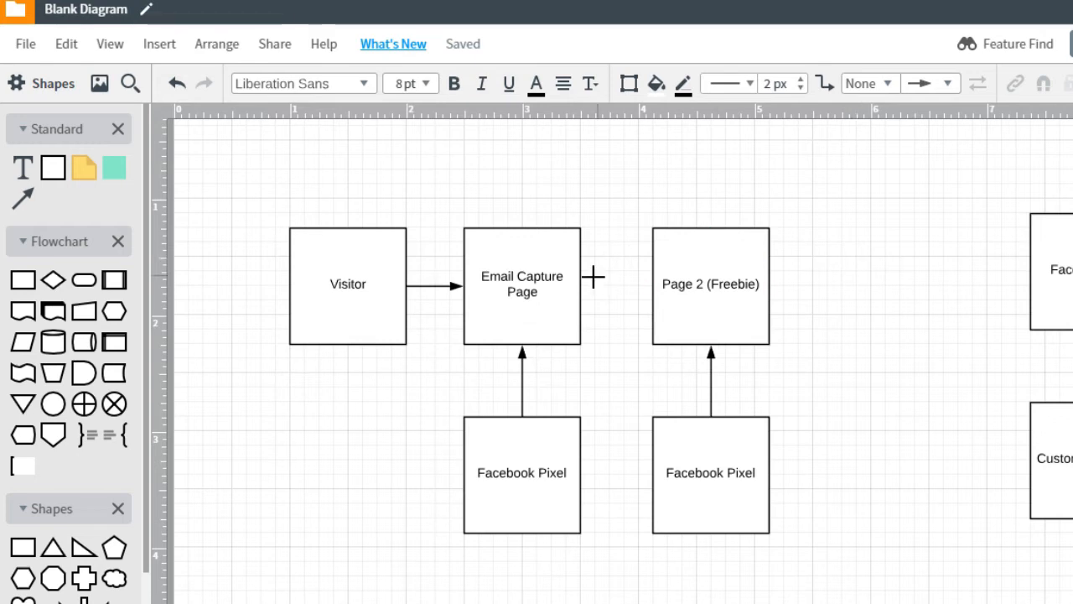
left_click_drag(601, 287, 652, 285)
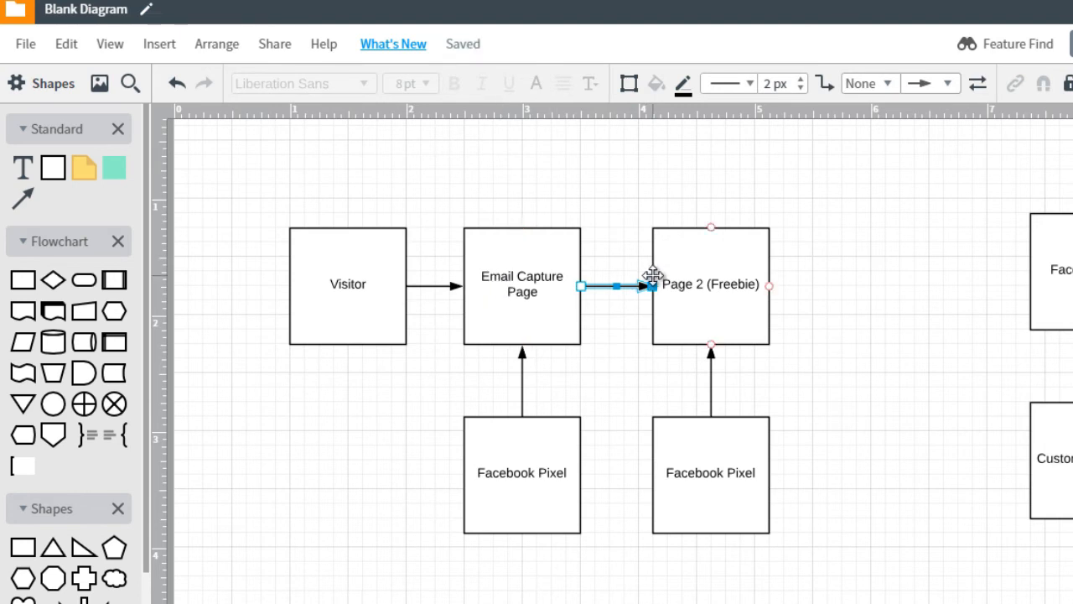
left_click(697, 270)
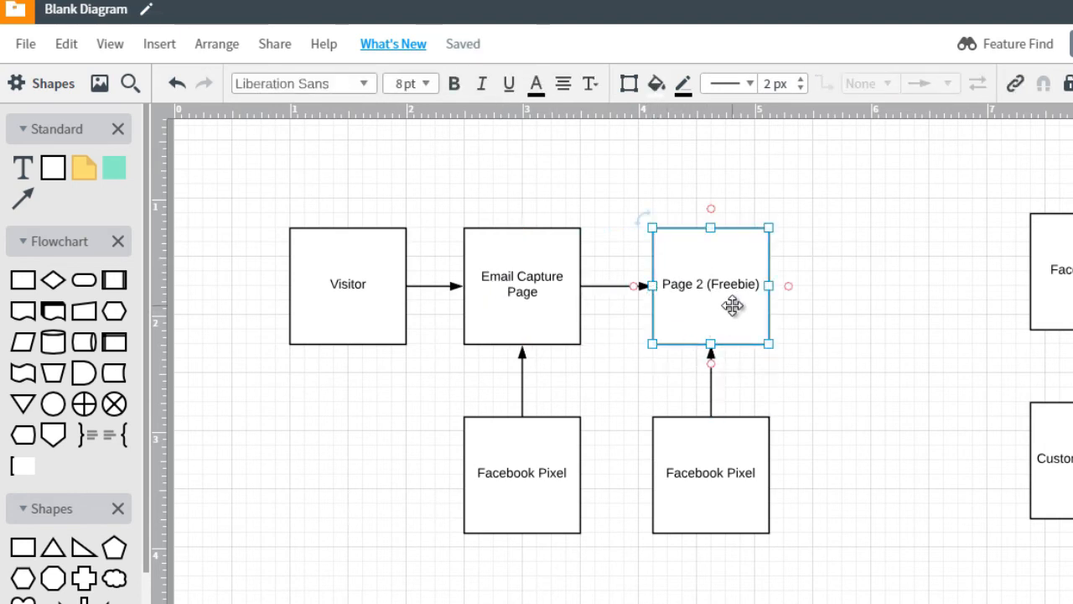
Append '(Conversion)' to the label of the Facebook Pixel box under Page 2 (Freebie)
double_click(724, 467)
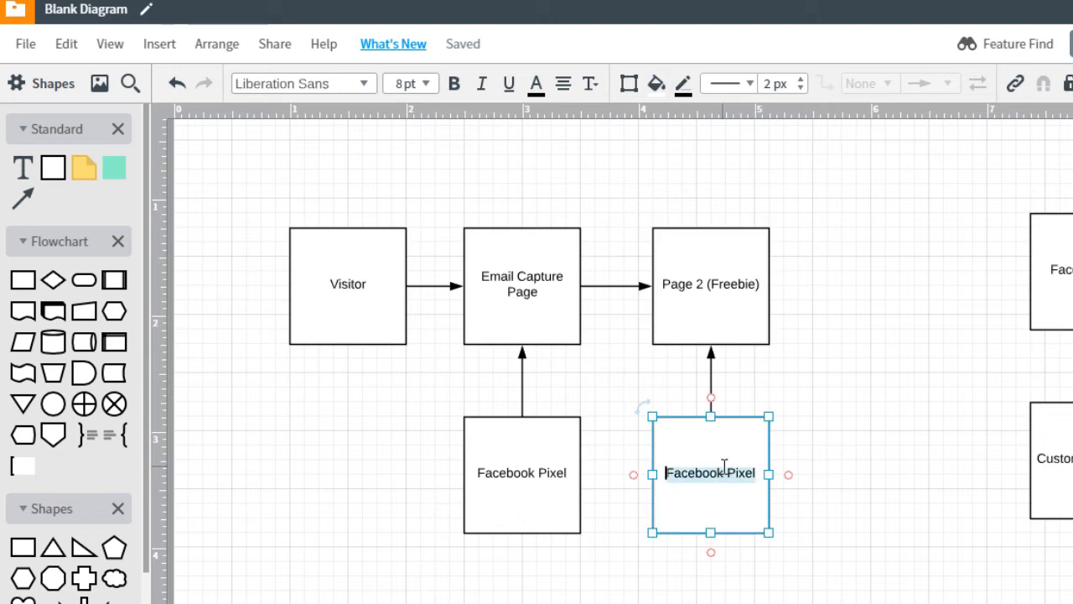
key("Right")
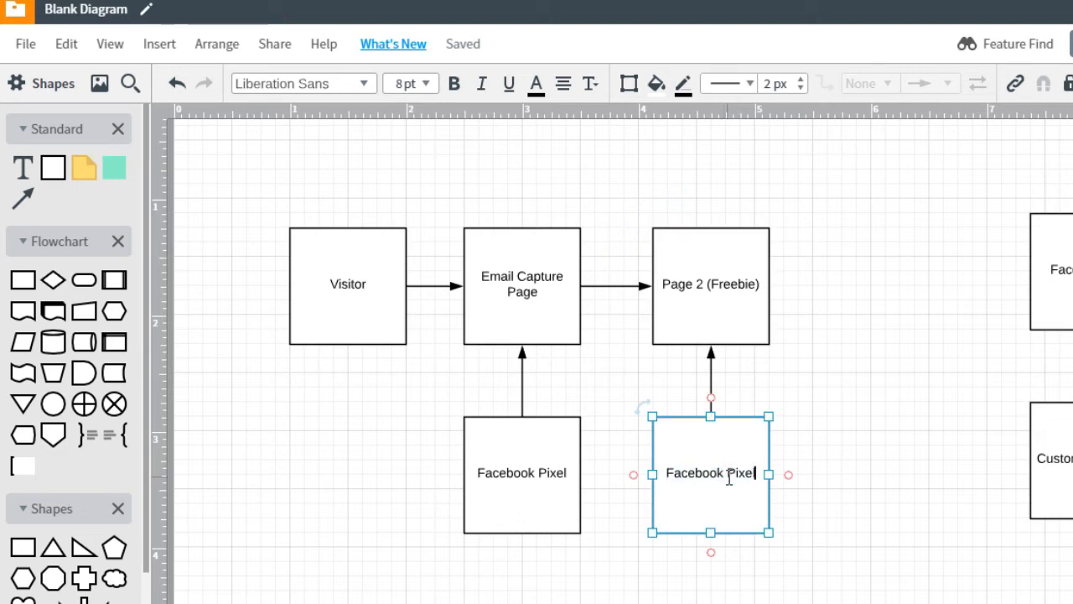
type("(Conversions")
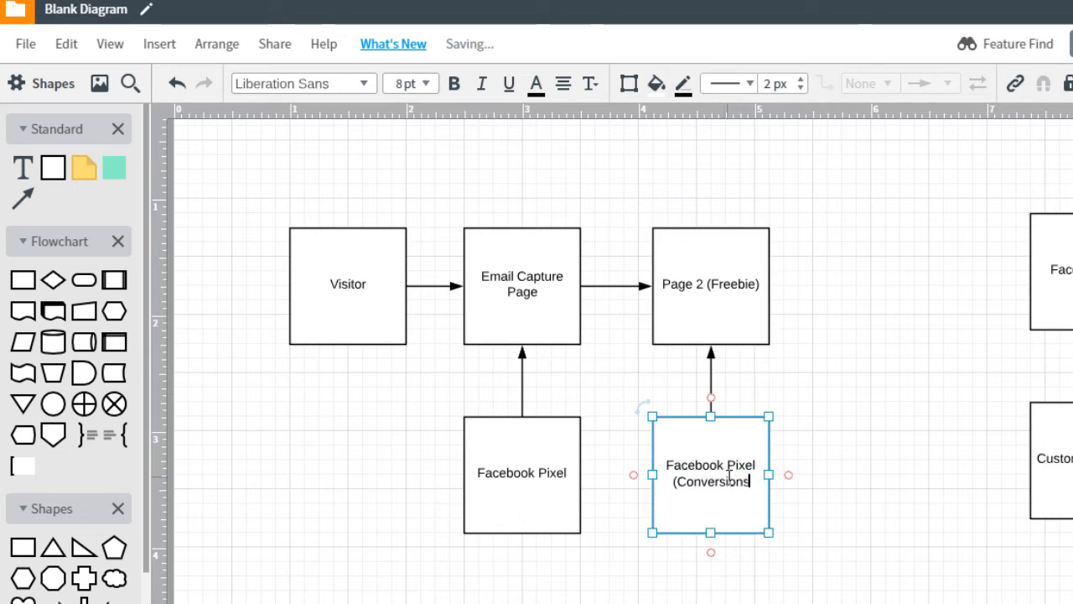
key("BackSpace")
type(")")
left_click(818, 442)
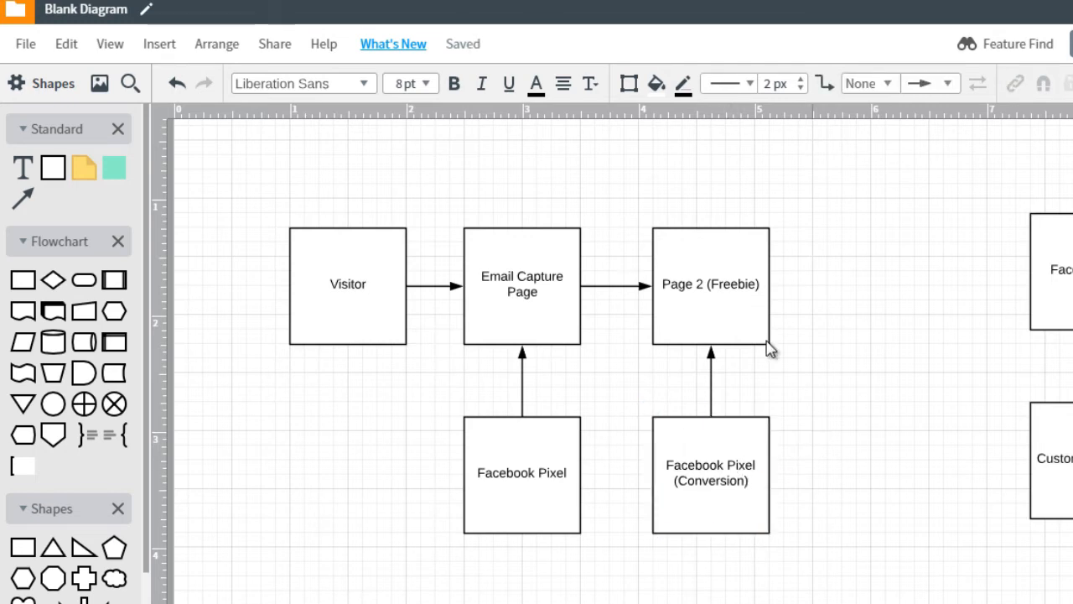
Duplicate Page 2 (Freebie) to its right and label the copy 'DID NOT GIVE EMAIL'
left_click(750, 318)
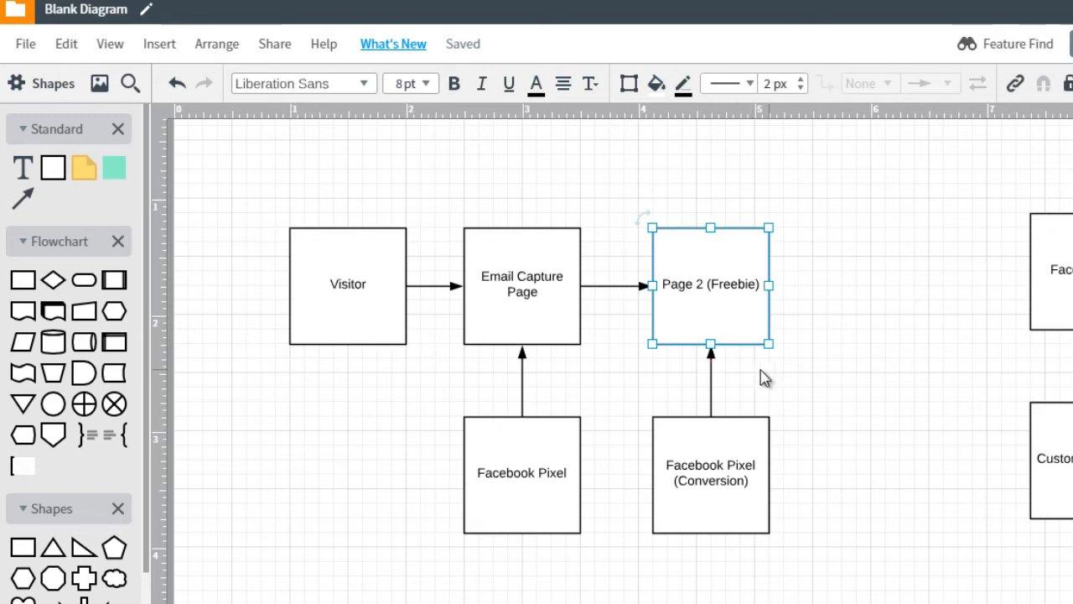
key("ctrl+d")
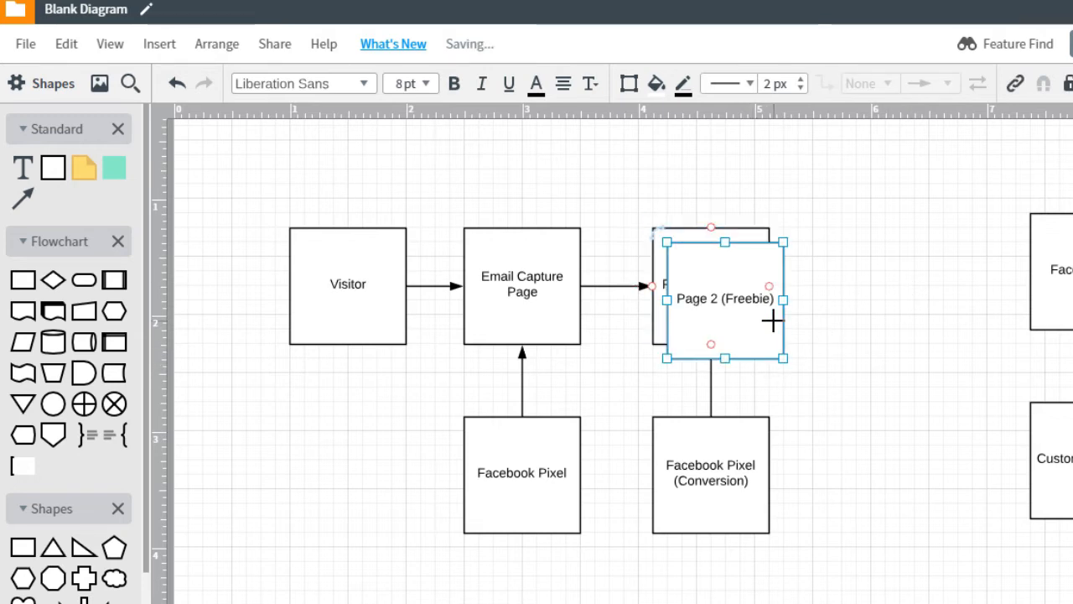
left_click_drag(746, 302, 881, 280)
double_click(884, 282)
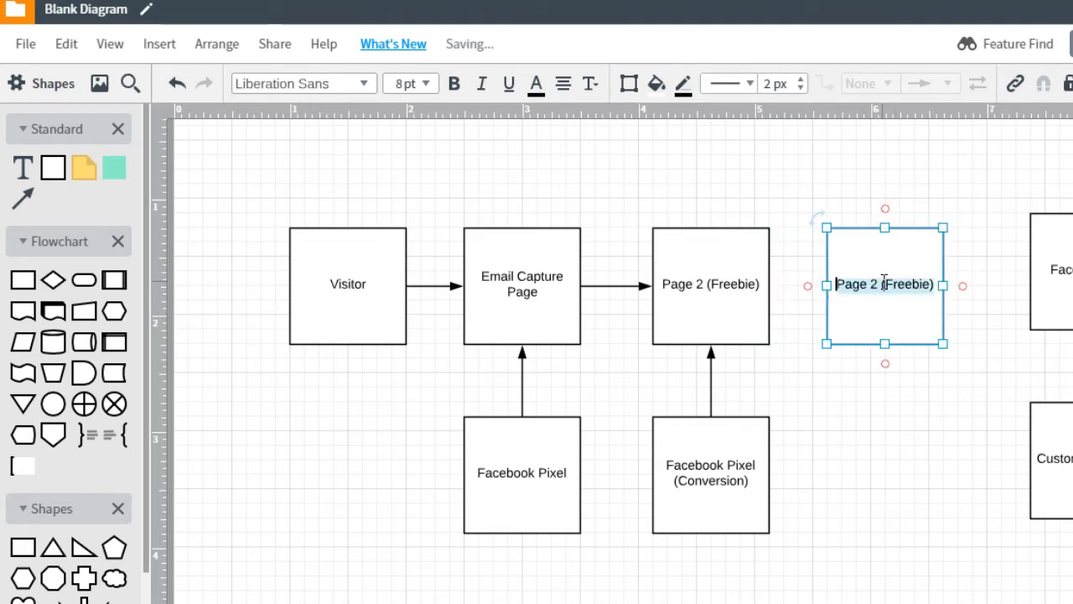
type("UID NOT GIV")
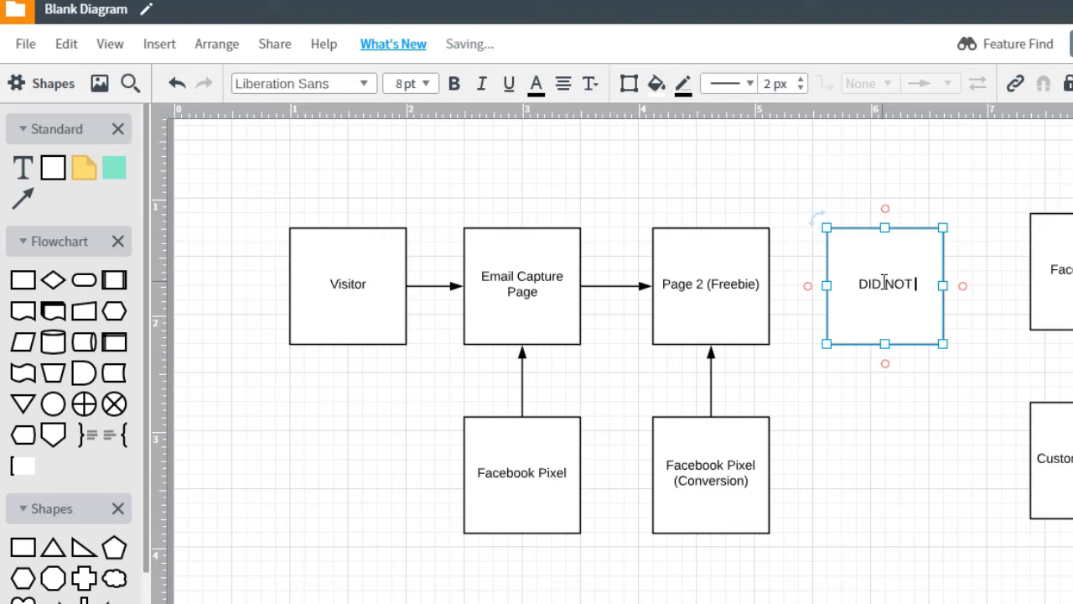
type("E EMAIL")
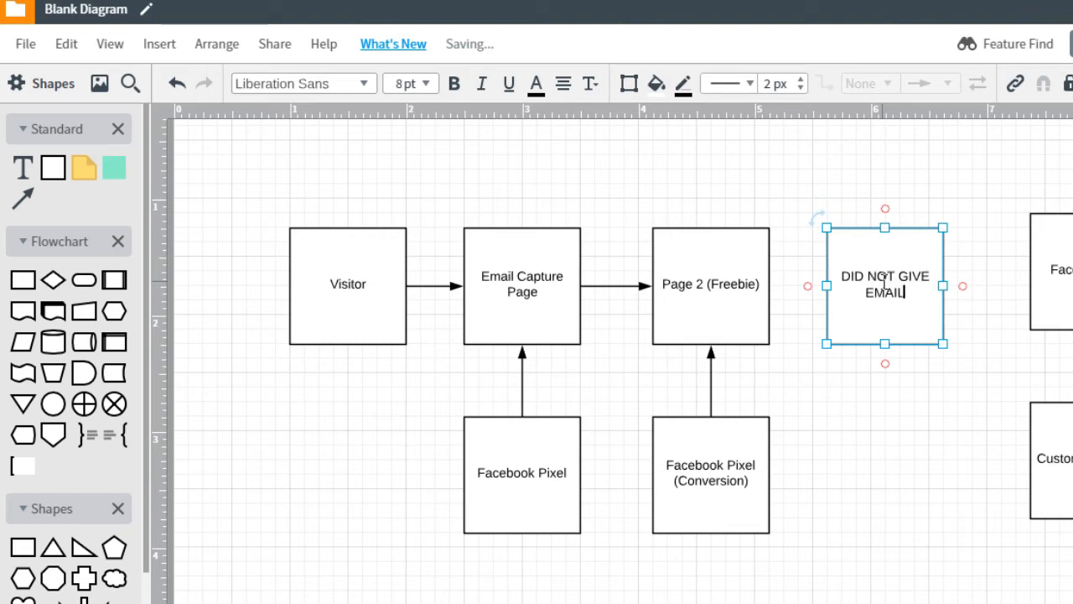
left_click(868, 390)
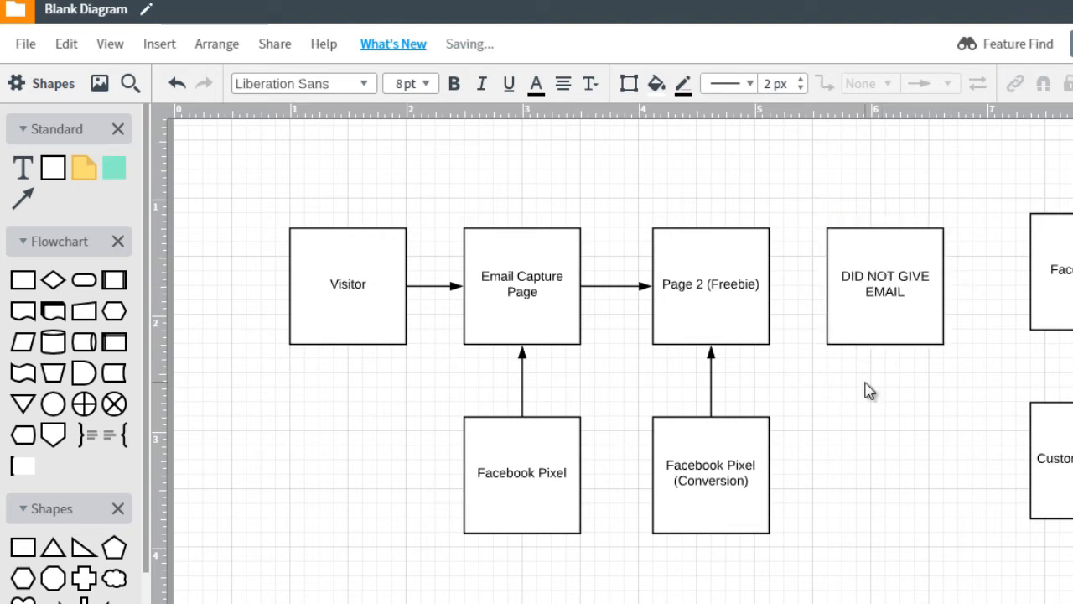
Draw an arrow from Email Capture Page to the DID NOT GIVE EMAIL box
left_click(735, 287)
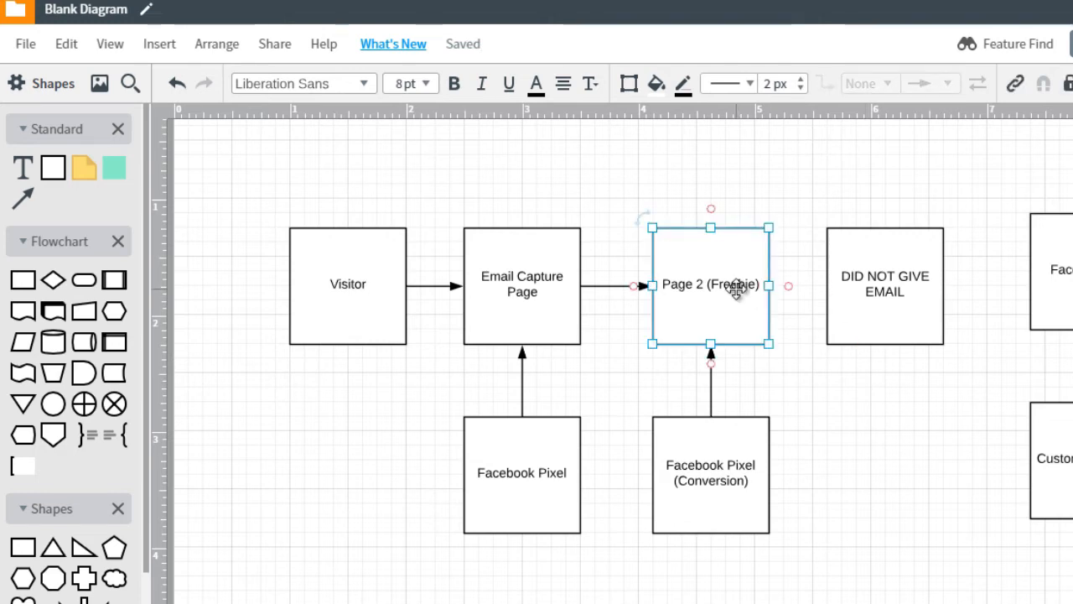
left_click_drag(522, 228, 885, 234)
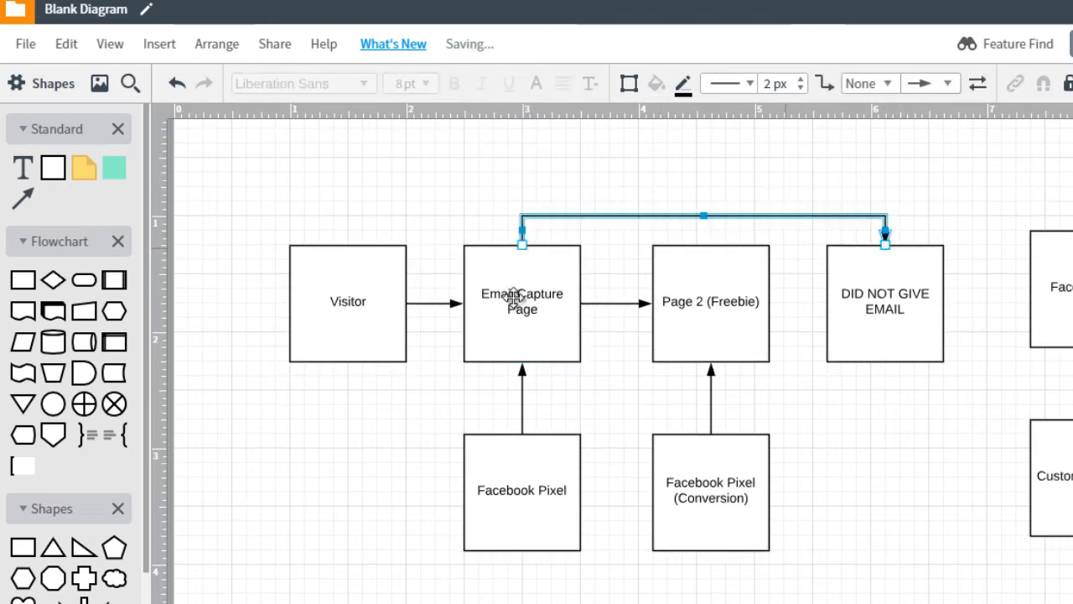
left_click(881, 273)
left_click(677, 326)
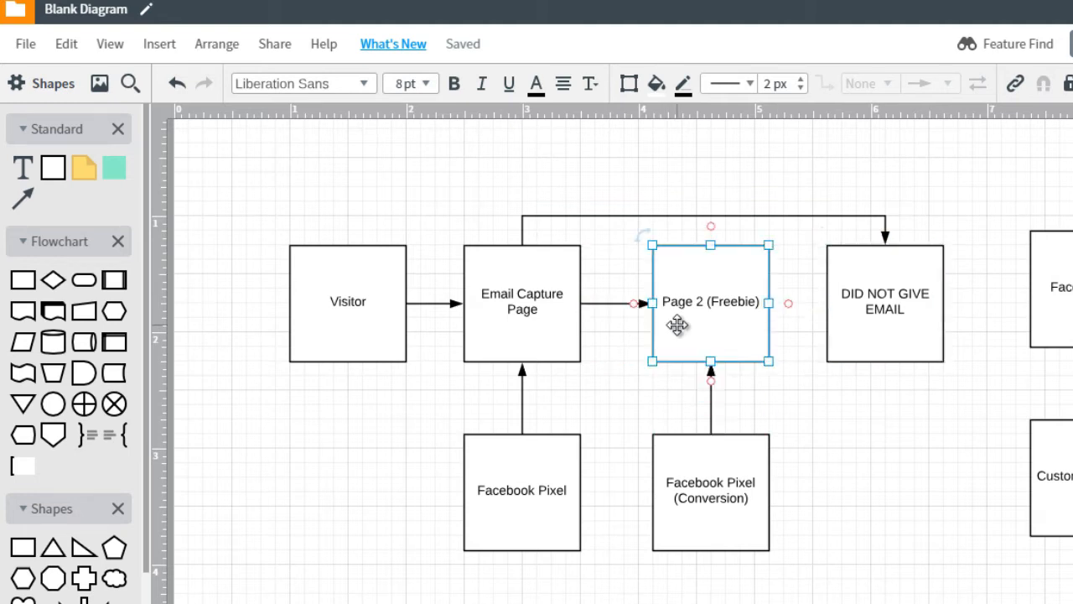
Relabel Page 2 (Freebie) as 'Scenario 1: (Freebie)'
double_click(673, 303)
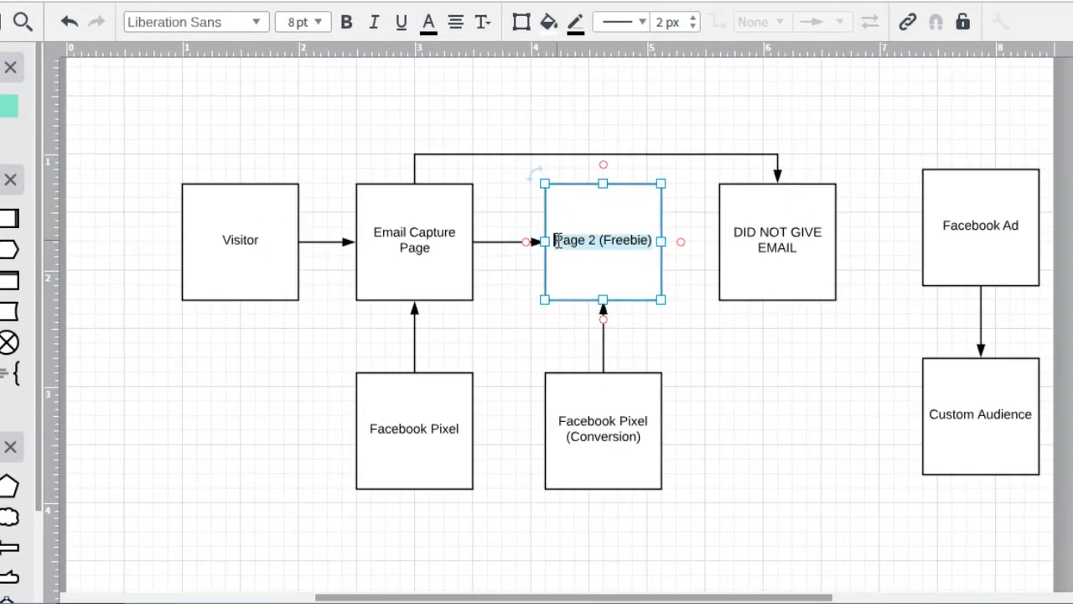
left_click(557, 241)
type("Scenario ")
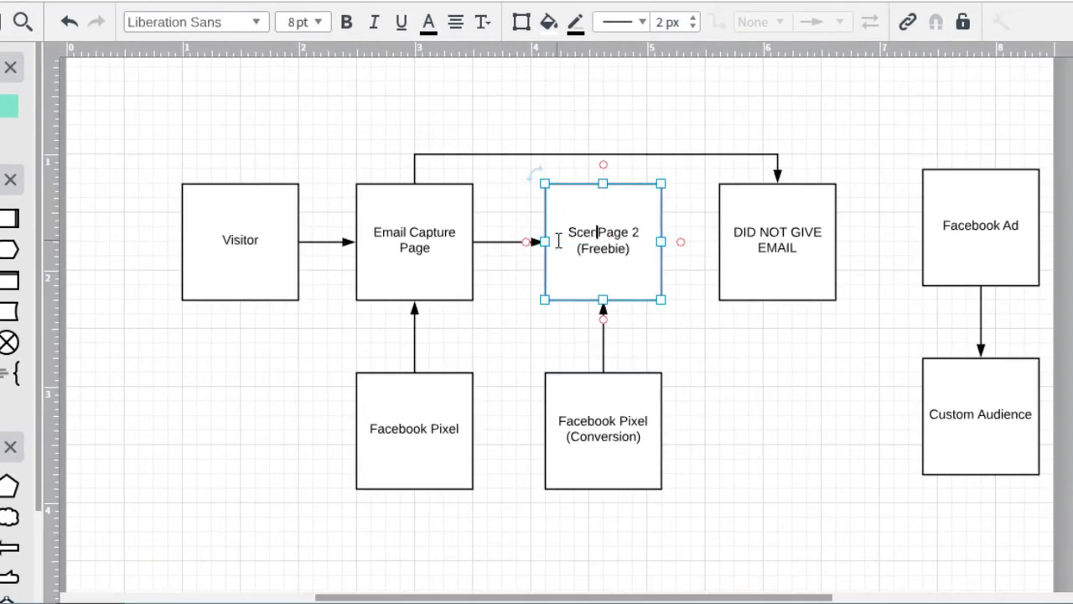
type("1:")
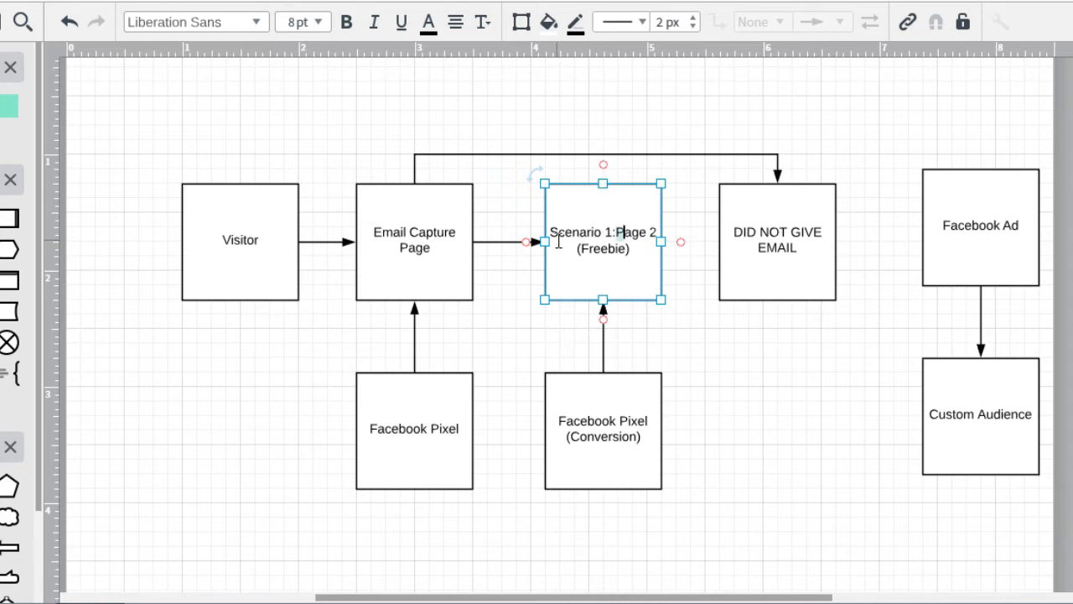
key("BackSpace")
key("BackSpace")
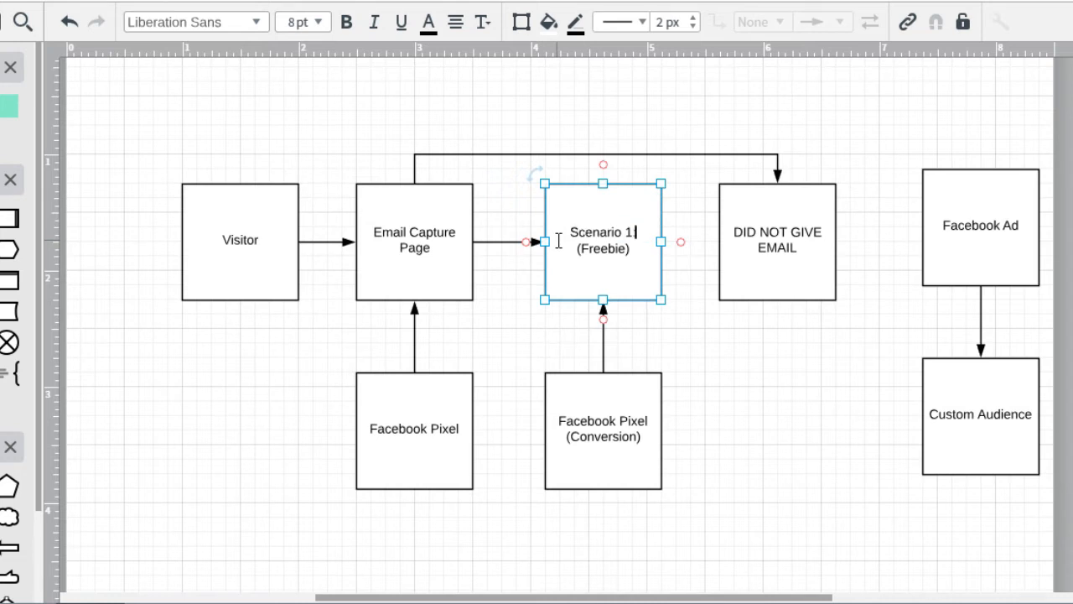
type(":")
Prefix the DID NOT GIVE EMAIL box with 'Scenario 2:' on its own line
left_click(726, 236)
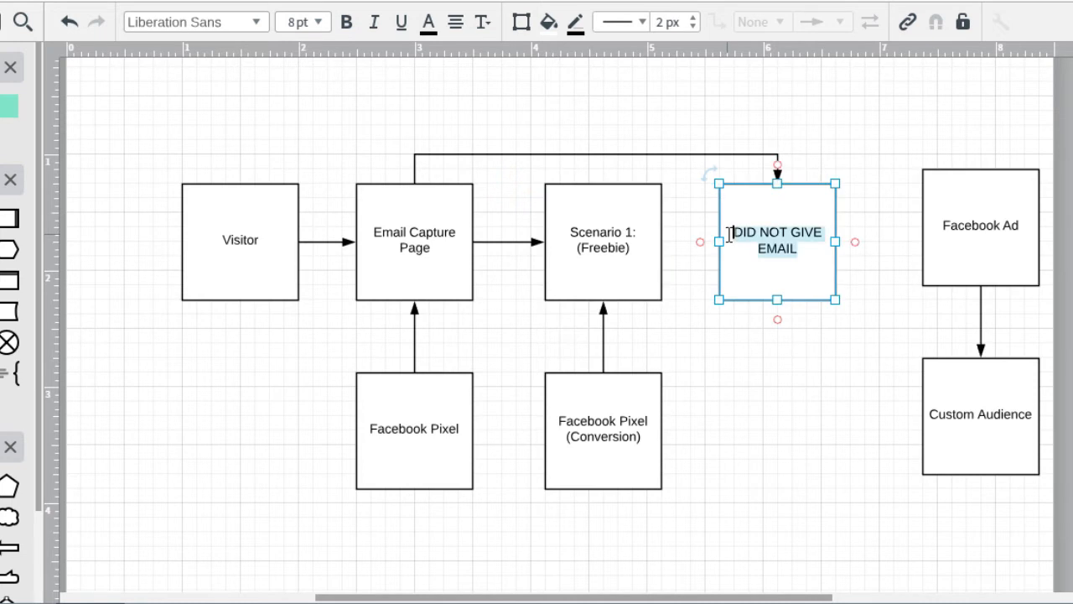
left_click(728, 237)
type("Scenario ")
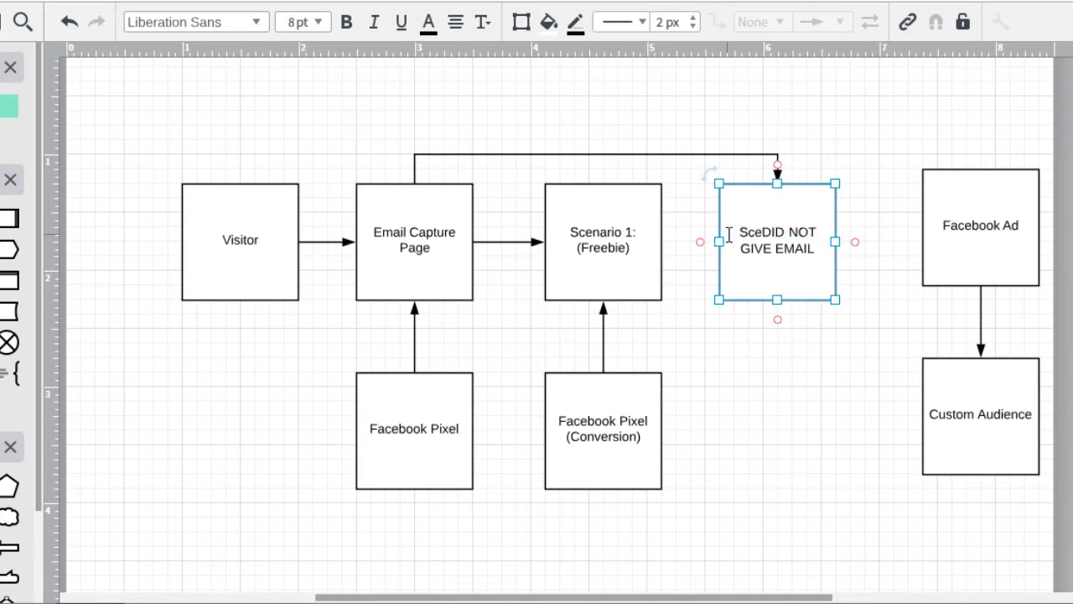
type("2:")
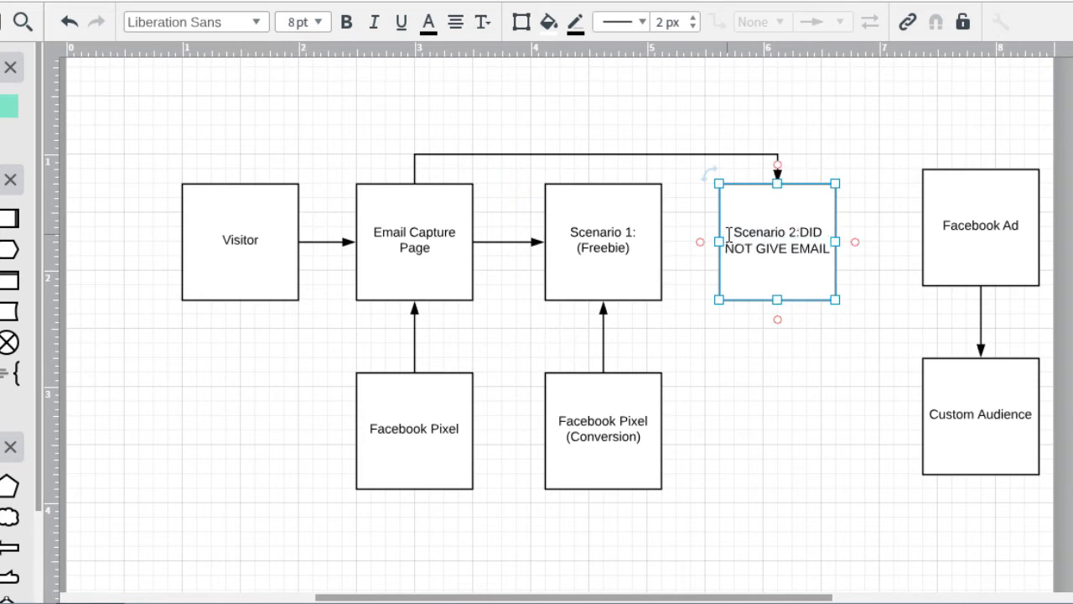
key("Return")
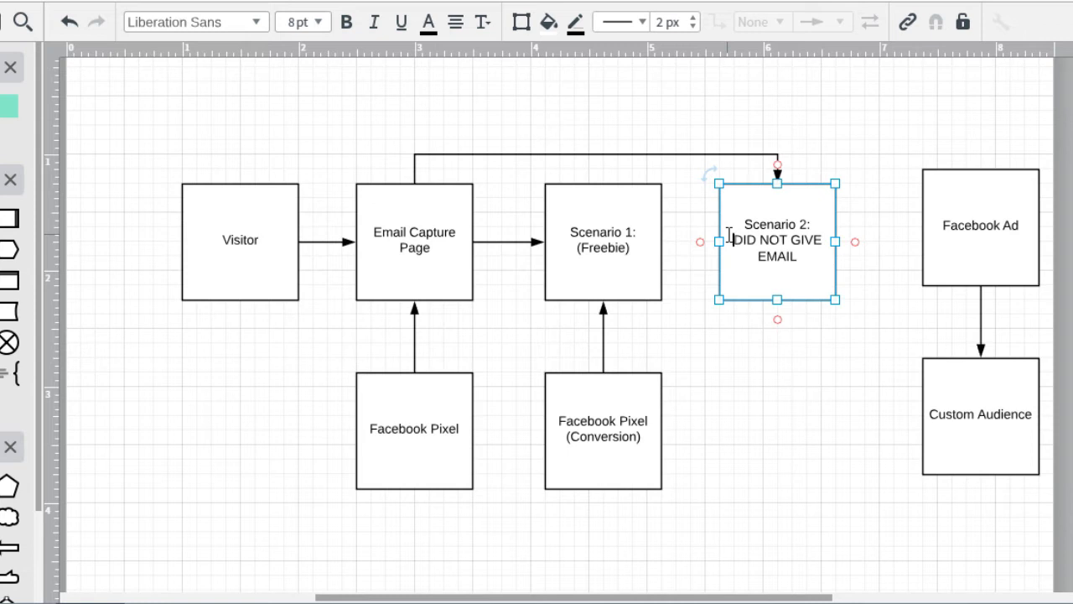
left_click(810, 369)
left_click(425, 237)
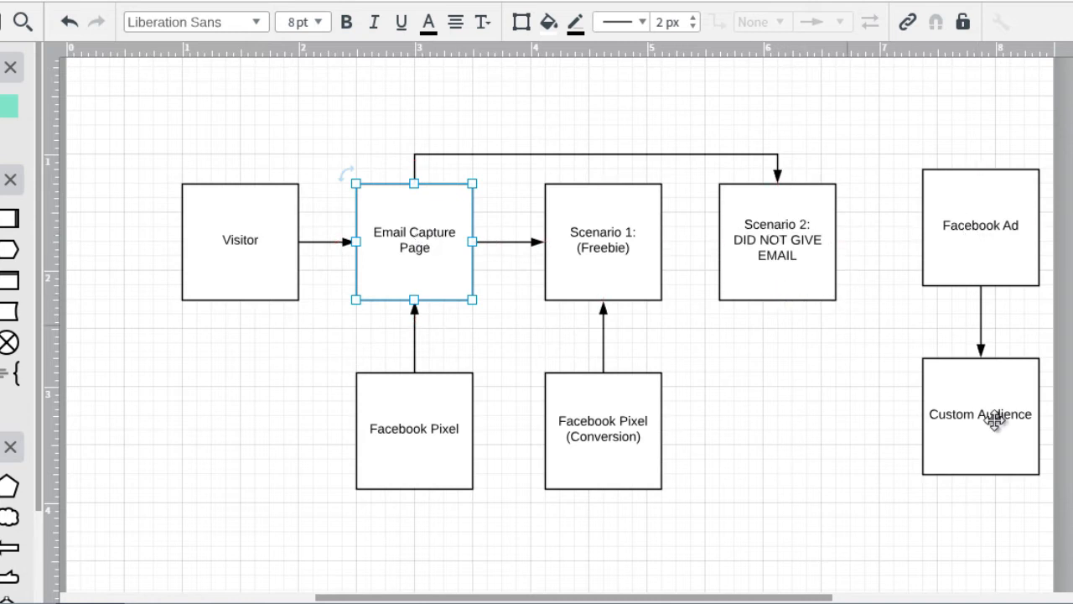
Delete the Facebook Ad to Custom Audience arrow and move Custom Audience under Scenario 2
left_click(977, 270)
left_click(981, 305)
key("Delete")
left_click_drag(982, 223, 796, 541)
left_click_drag(977, 391, 759, 391)
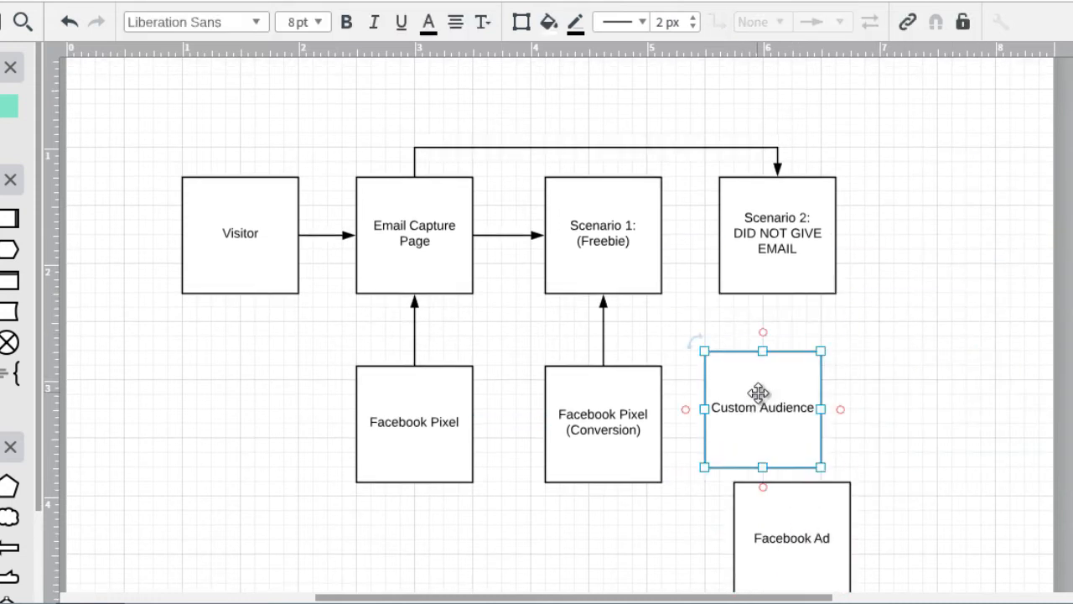
left_click_drag(797, 508, 971, 488)
left_click_drag(804, 412, 777, 417)
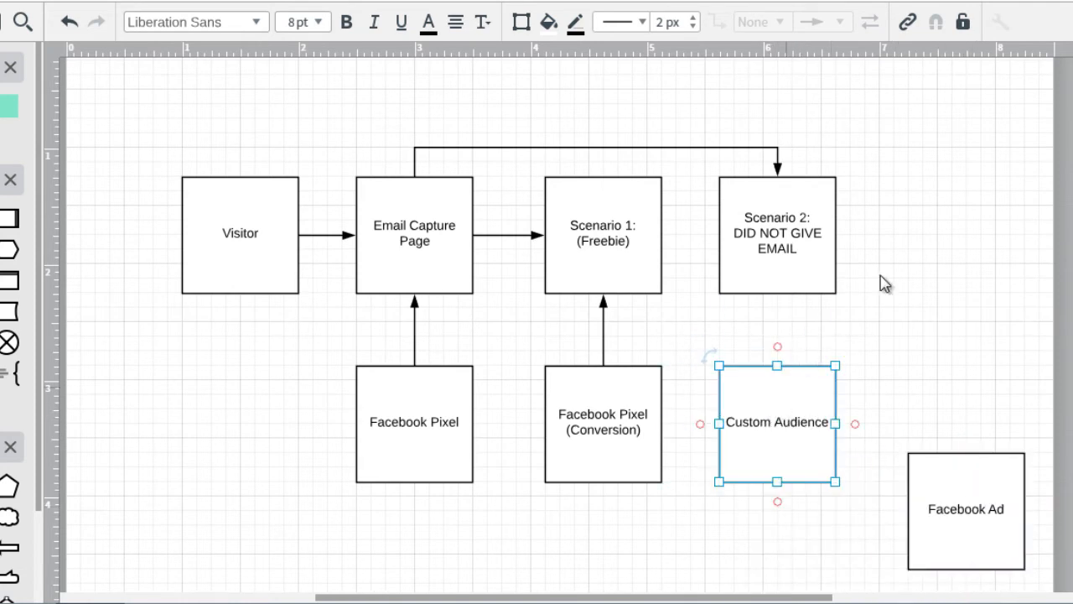
left_click(878, 284)
Draw an arrow from Scenario 2 down to Custom Audience and set Facebook Ad level beside it
left_click_drag(777, 293, 780, 363)
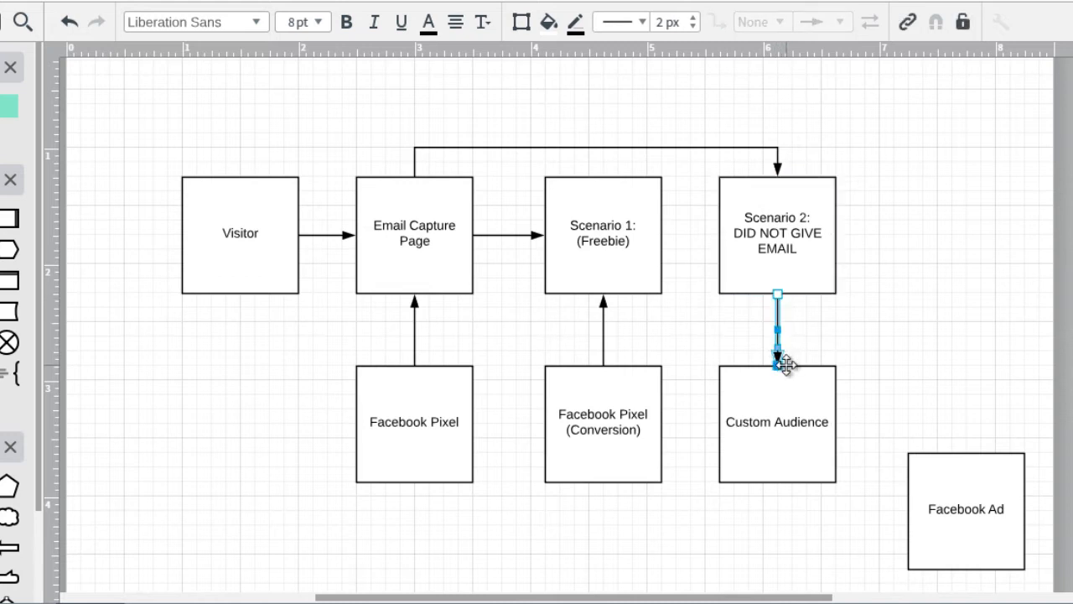
left_click(892, 360)
left_click(958, 447)
left_click_drag(962, 461, 948, 383)
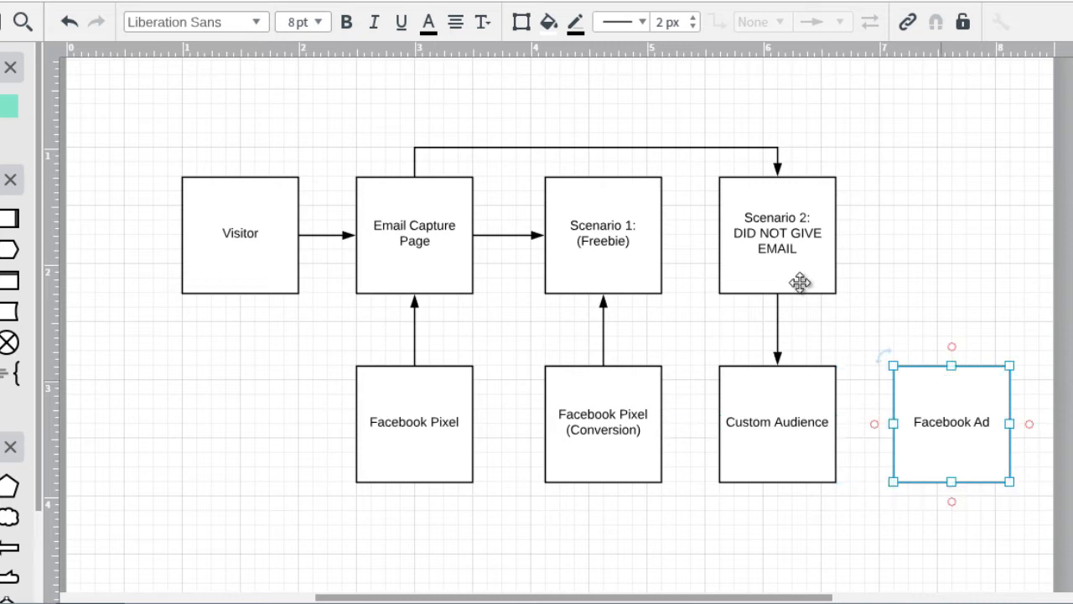
left_click(774, 264)
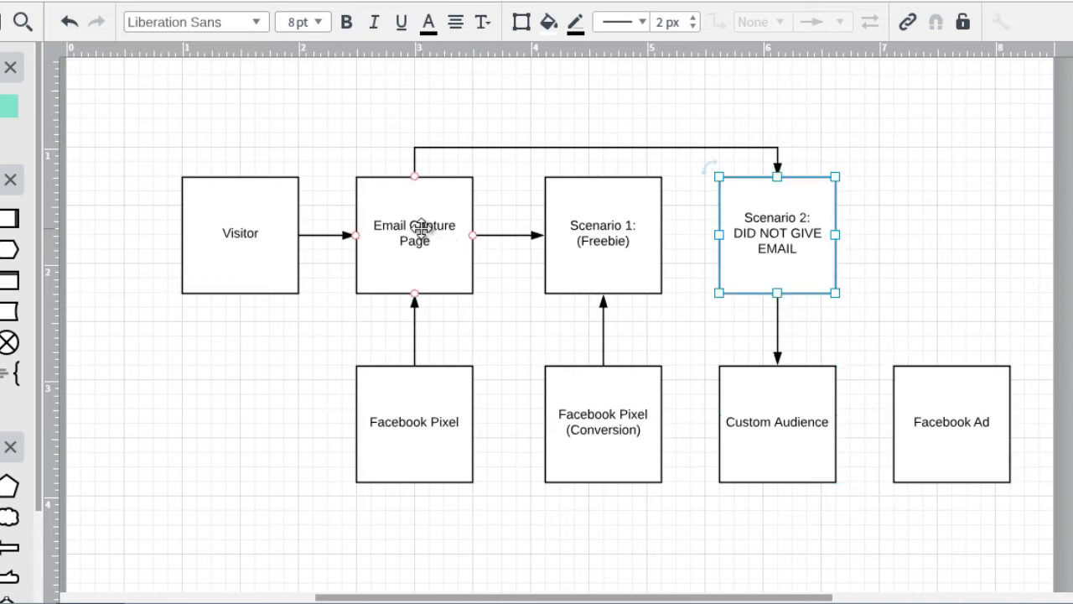
Select the Email Capture Page and Scenario 1 (Freebie) boxes in turn, then clear the selection
left_click(395, 194)
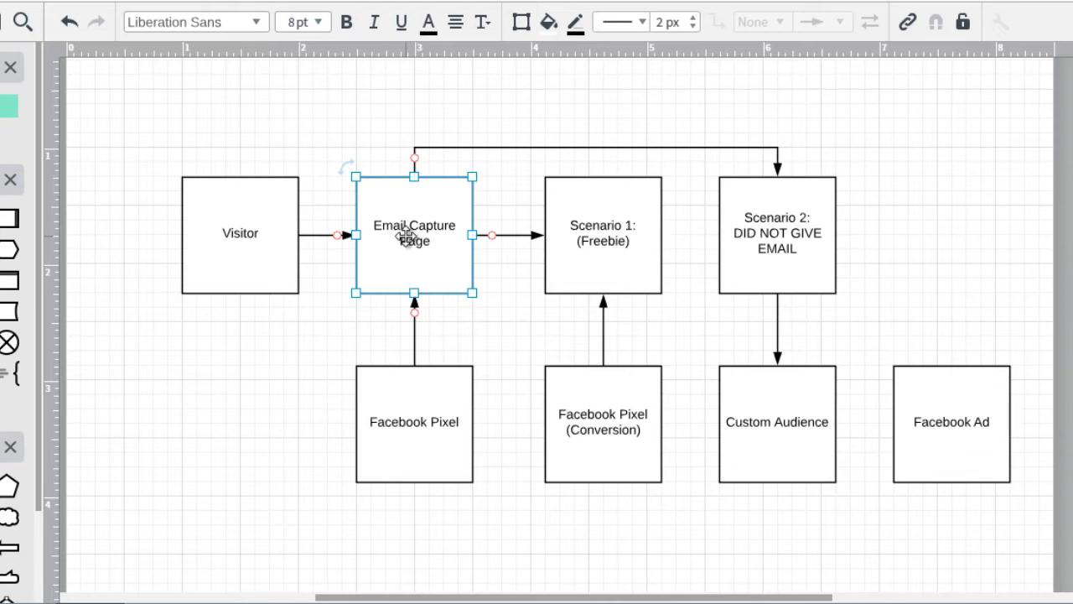
left_click(606, 231)
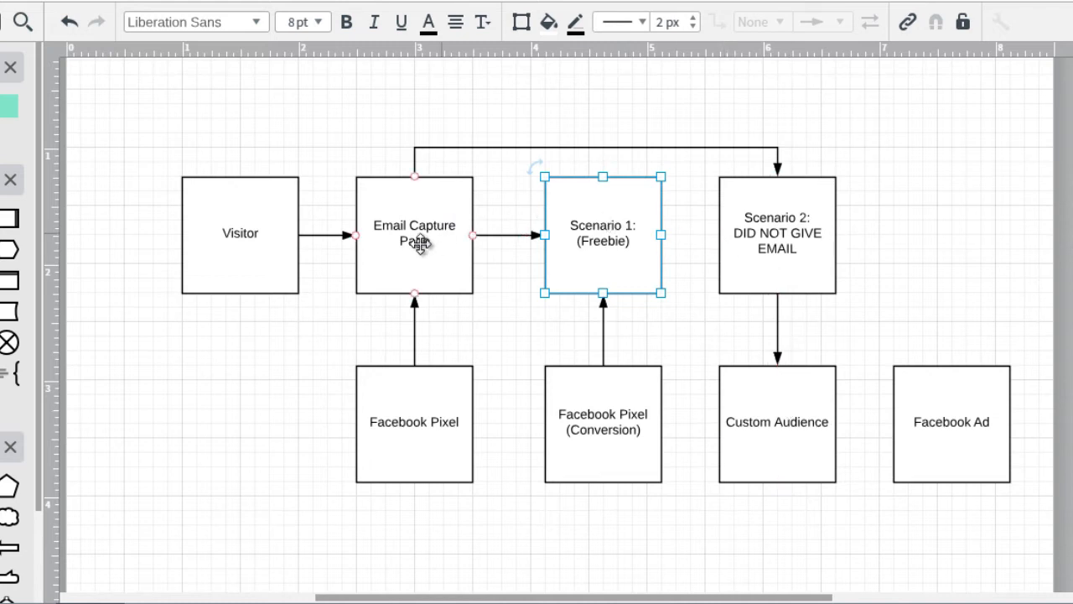
left_click(453, 251)
left_click(583, 268)
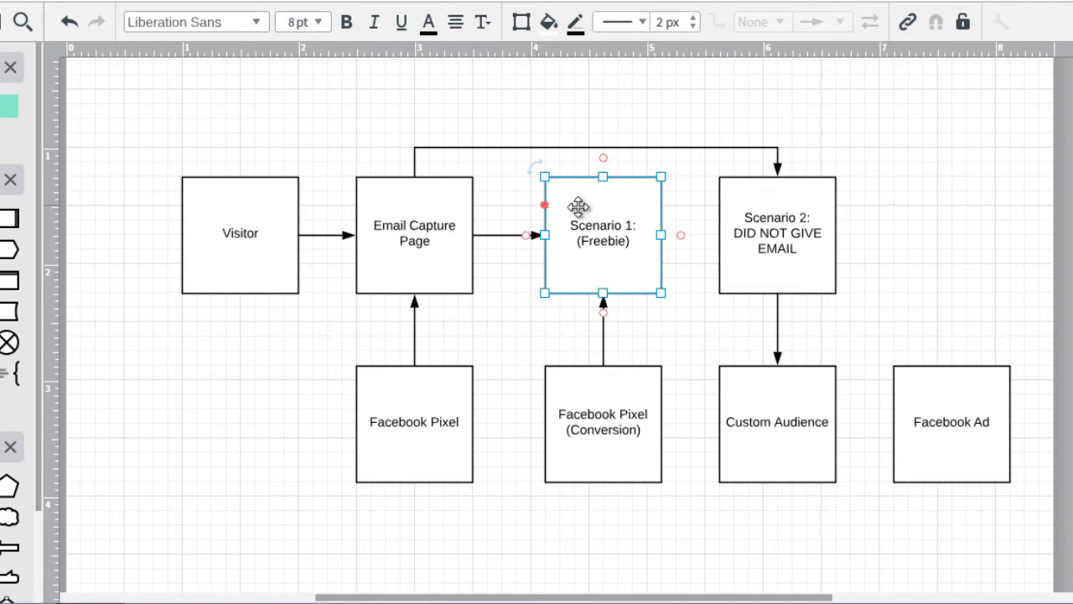
left_click(925, 187)
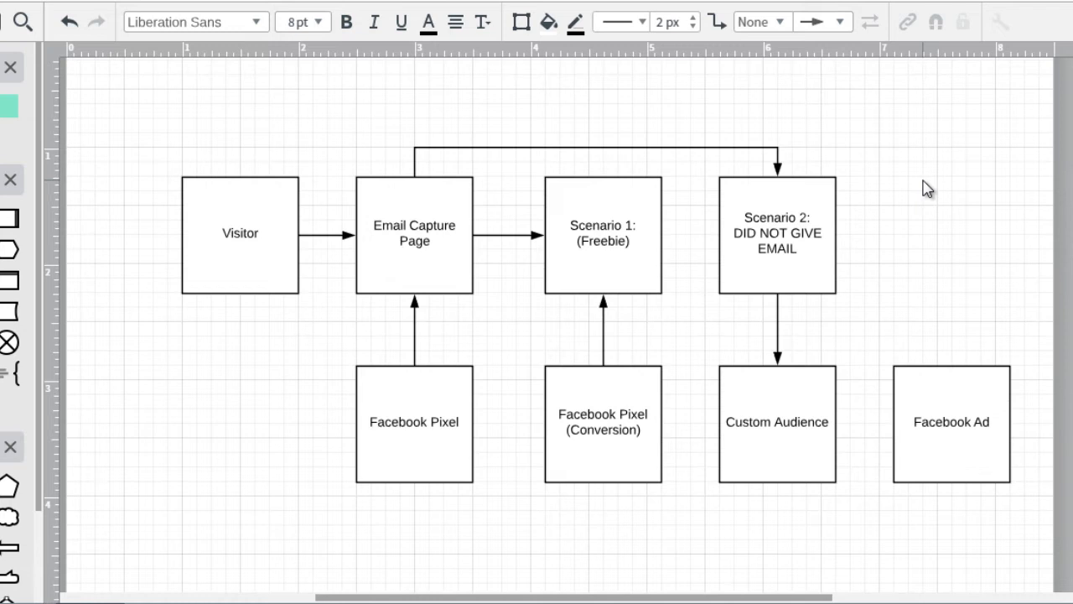
Nudge Facebook Ad toward Custom Audience and draw an arrow from Custom Audience into it
left_click_drag(927, 384, 919, 383)
left_click(907, 265)
left_click_drag(836, 425, 878, 424)
left_click(900, 290)
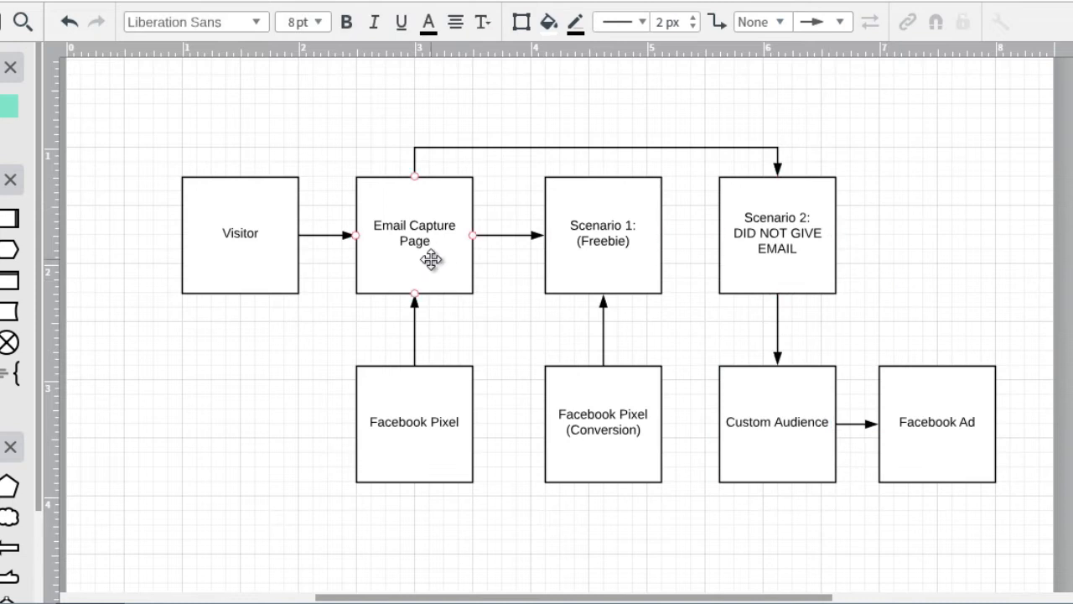
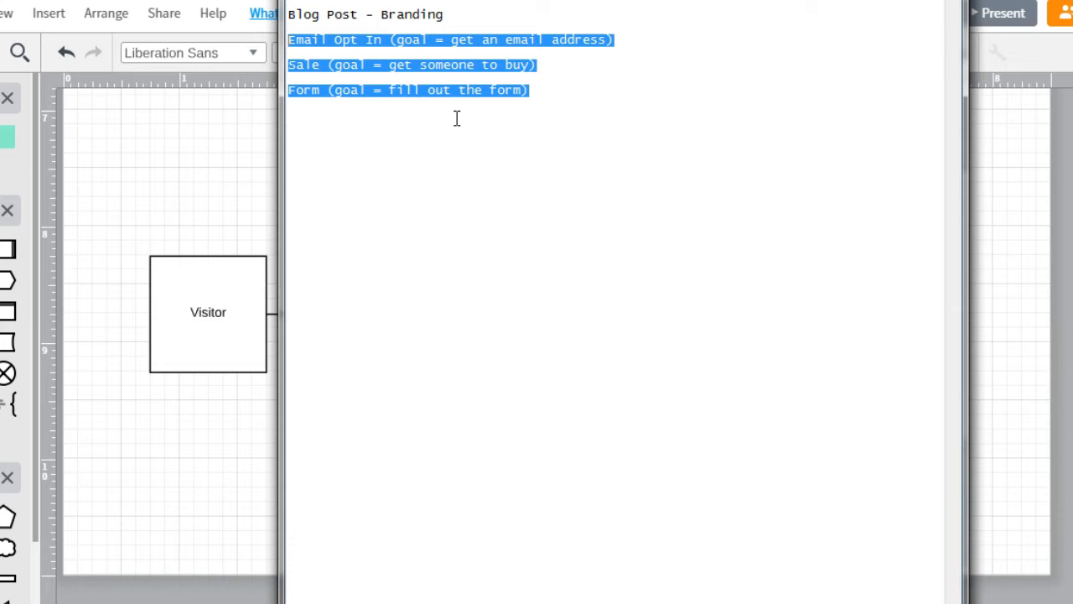
Deselect the goal notes, minimize the notes editor, and deselect the Facebook Ad box
left_click(457, 118)
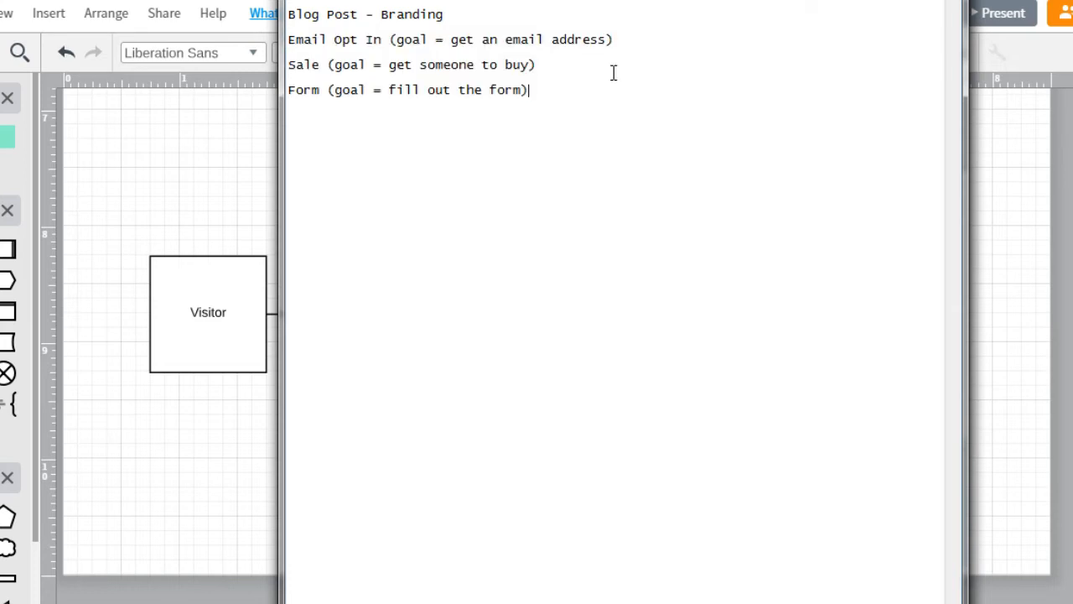
left_click(867, 2)
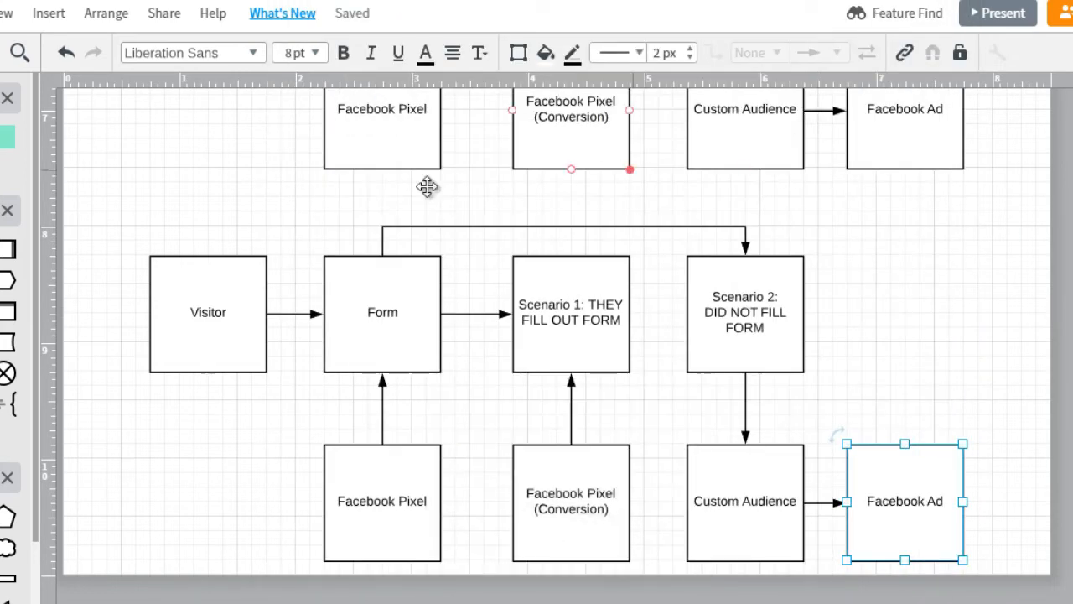
left_click(108, 235)
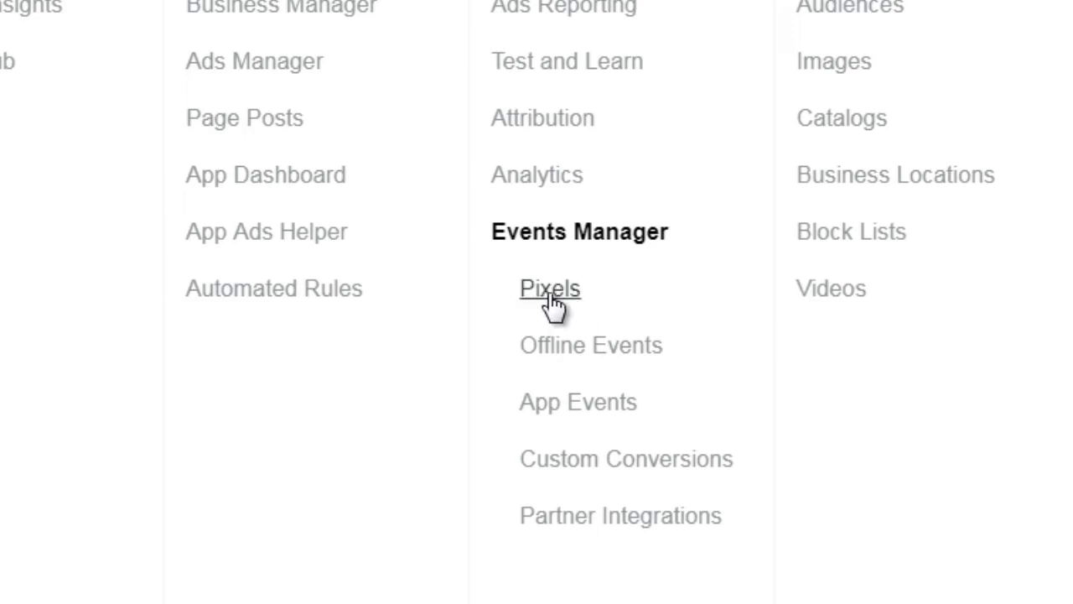
Open the pixel's Events overview in Events Manager and dismiss the Test Events tip
left_click(552, 295)
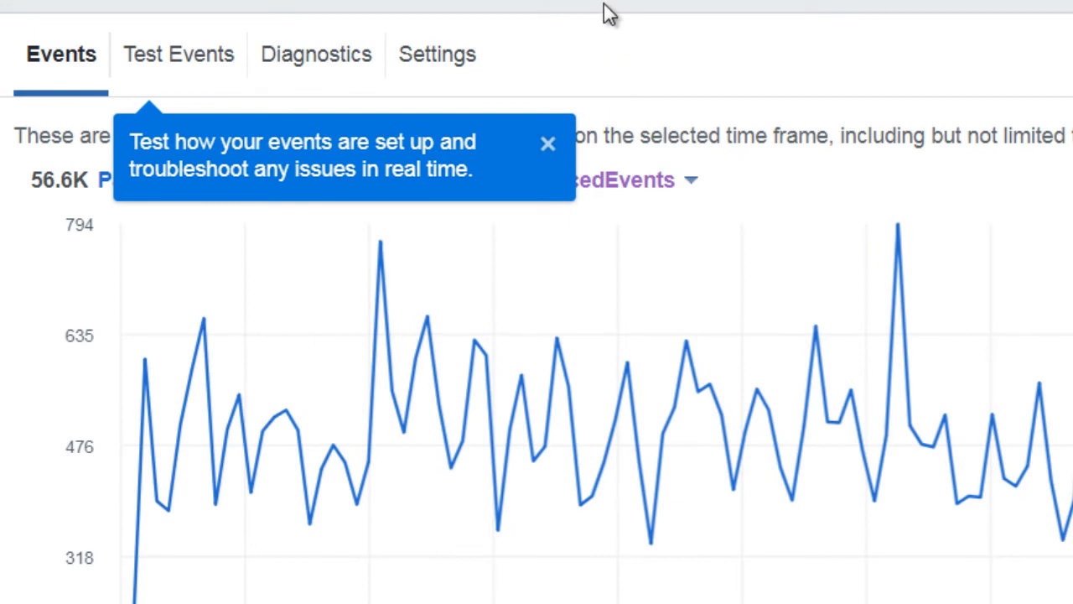
left_click(547, 149)
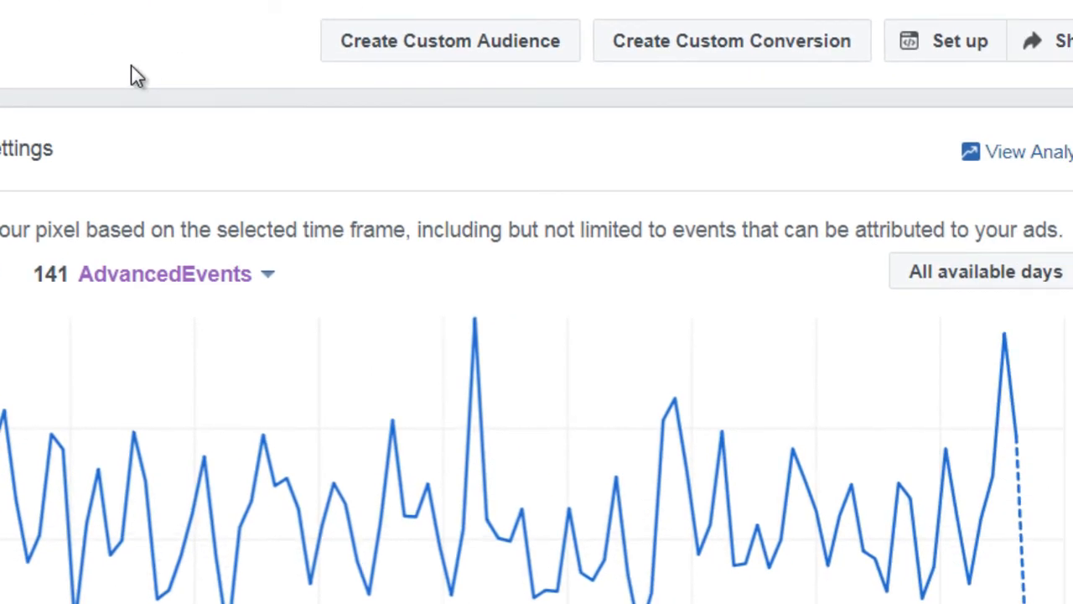
Start the pixel Set up to reach the manual Install Pixel Code instructions
left_click(953, 55)
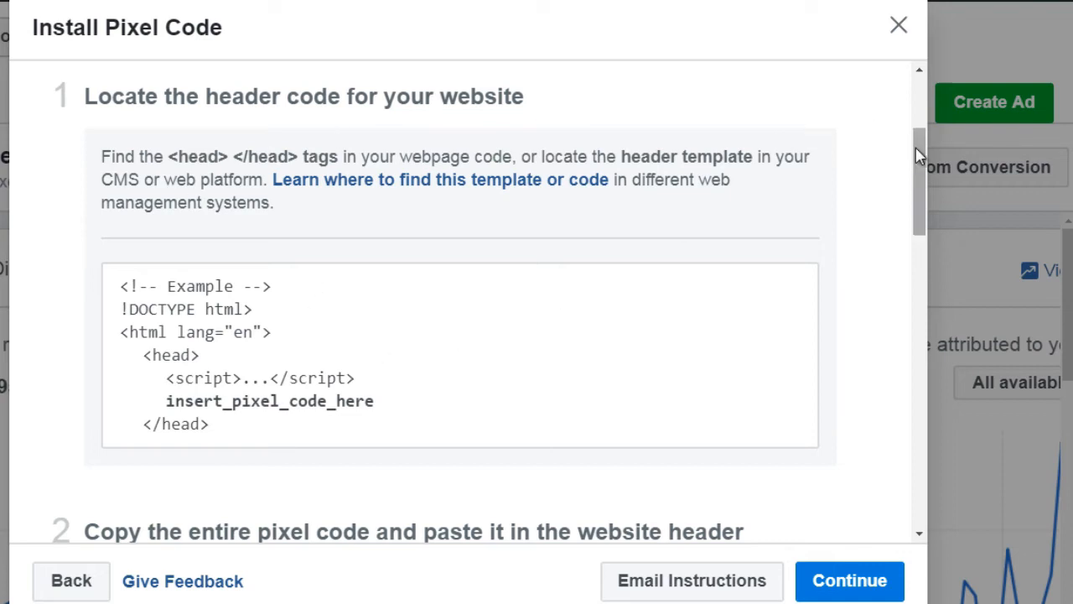
Scroll the install dialog to step 2 and select the entire Facebook Pixel Code block
left_click_drag(916, 151, 916, 151)
left_click_drag(924, 162, 916, 237)
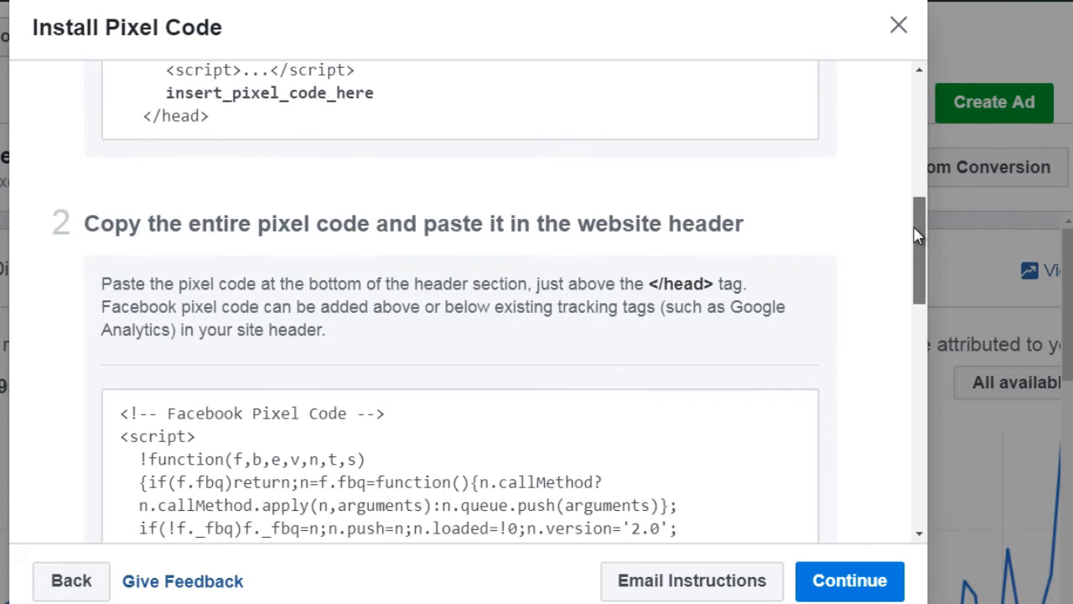
left_click(524, 423)
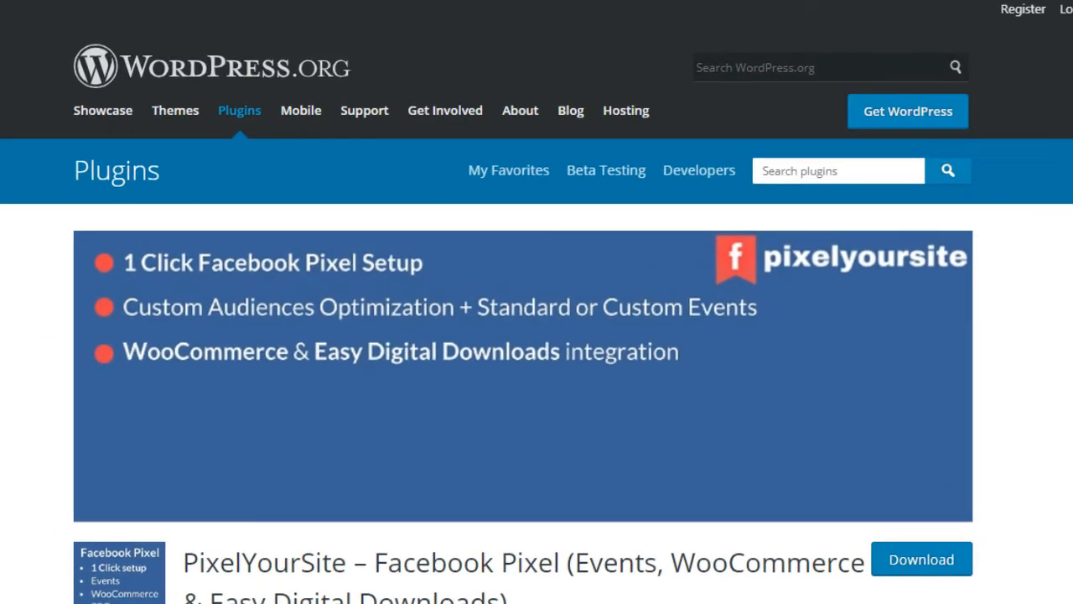
Read through the PixelYourSite plugin page, briefly focusing and cancelling the Search plugins box
scroll(536, 316, "down", 1)
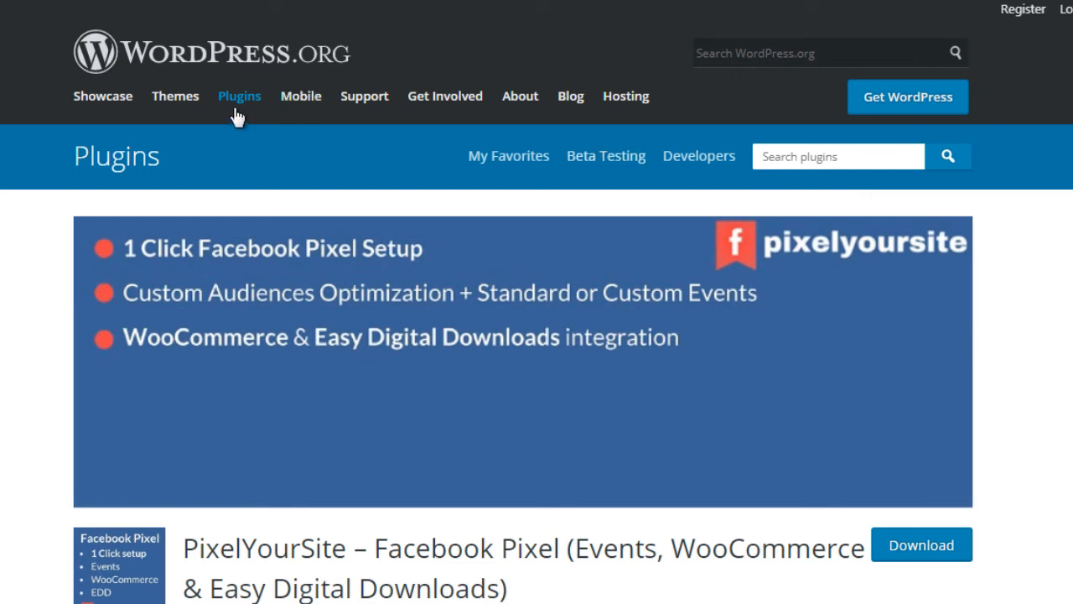
left_click(827, 164)
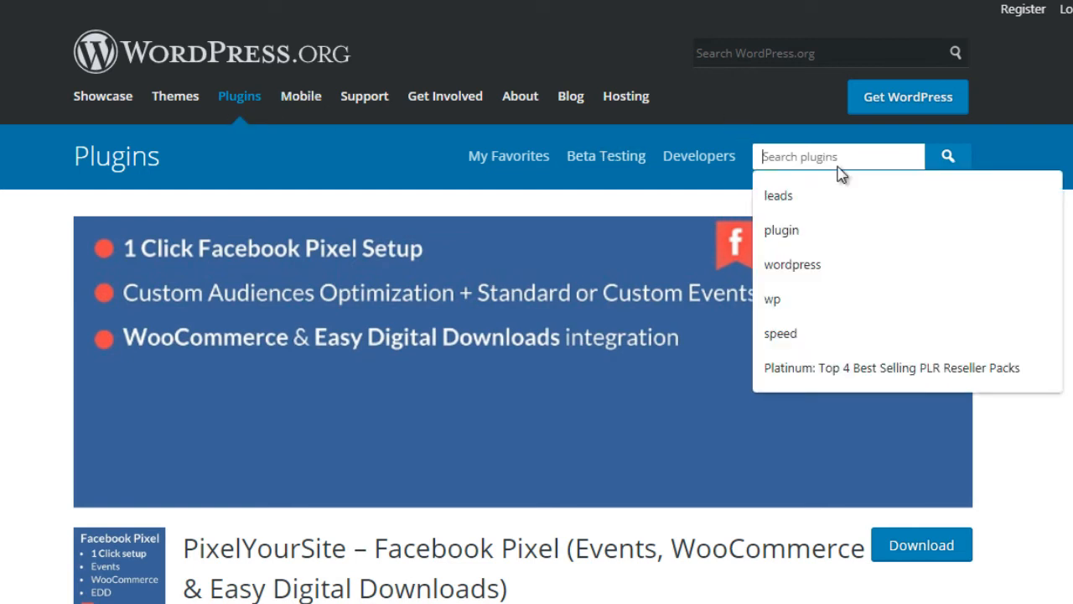
key("Escape")
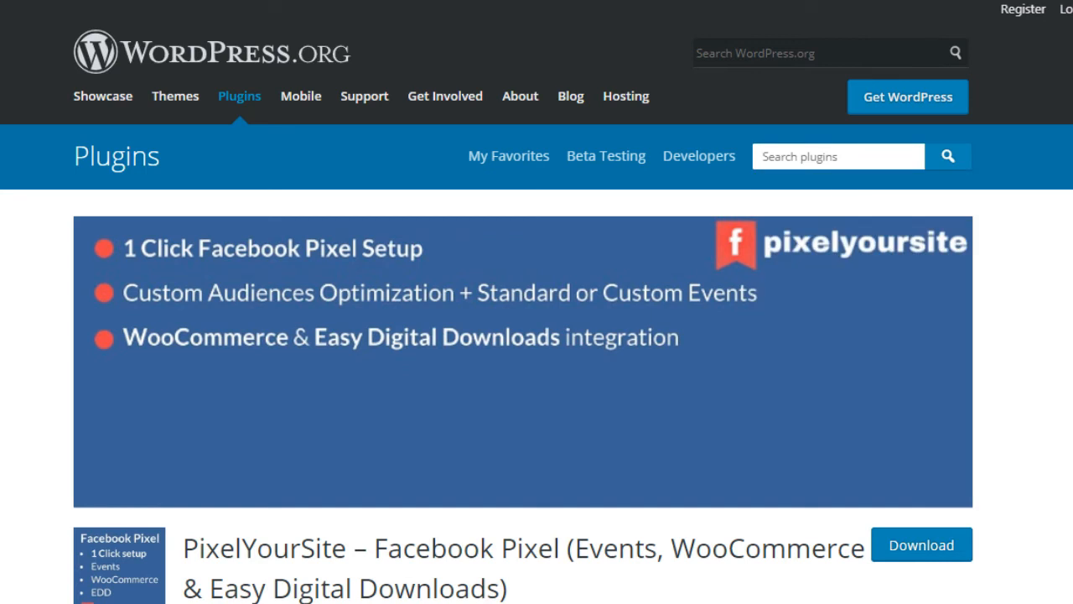
scroll(537, 335, "down", 3)
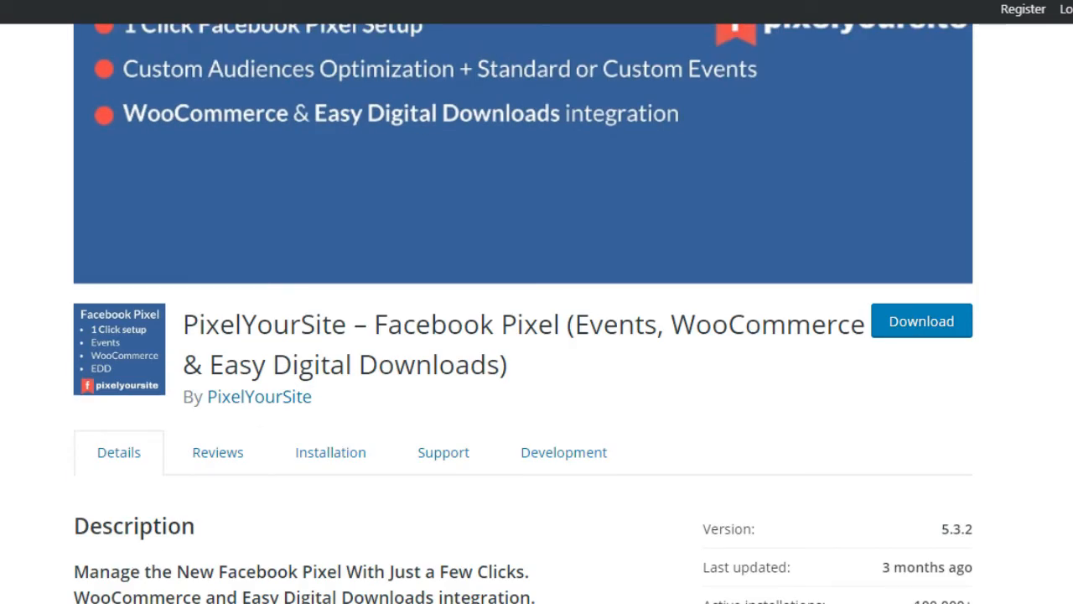
scroll(536, 335, "down", 6)
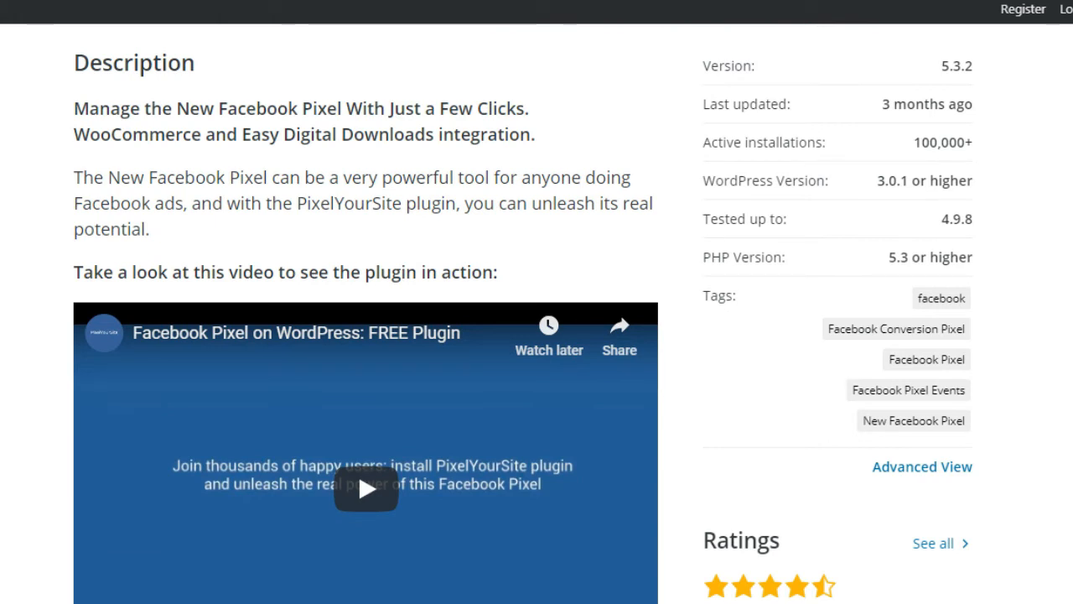
scroll(537, 335, "down", 6)
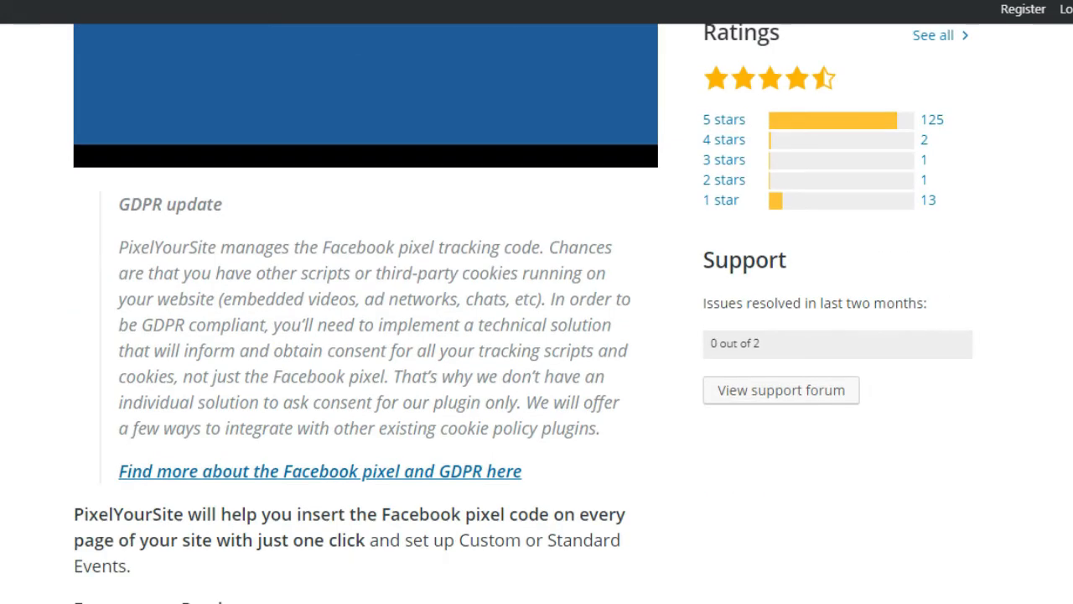
scroll(536, 335, "down", 5)
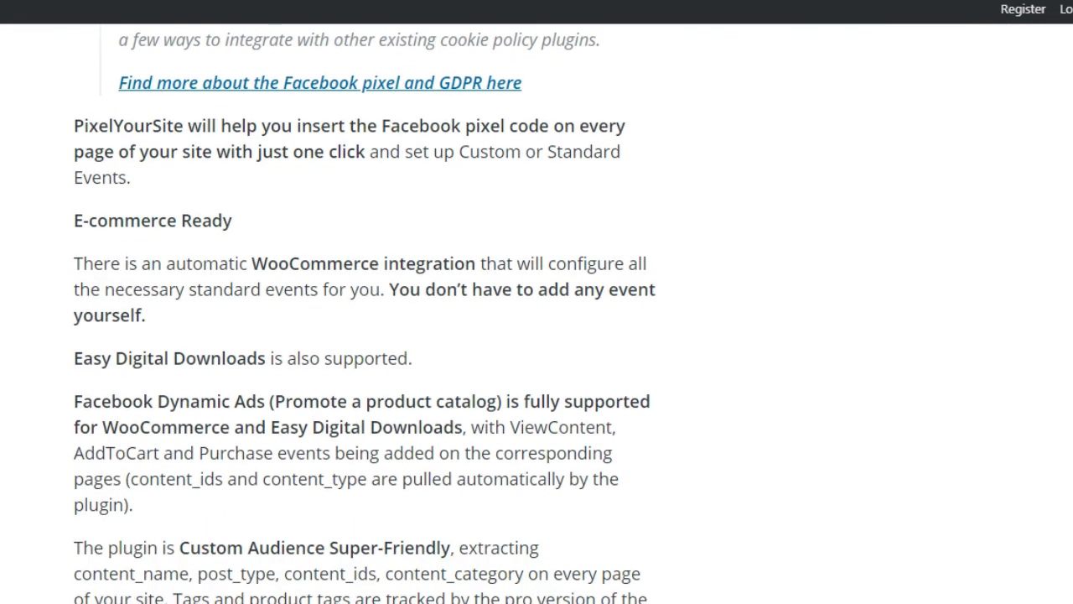
scroll(537, 335, "down", 2)
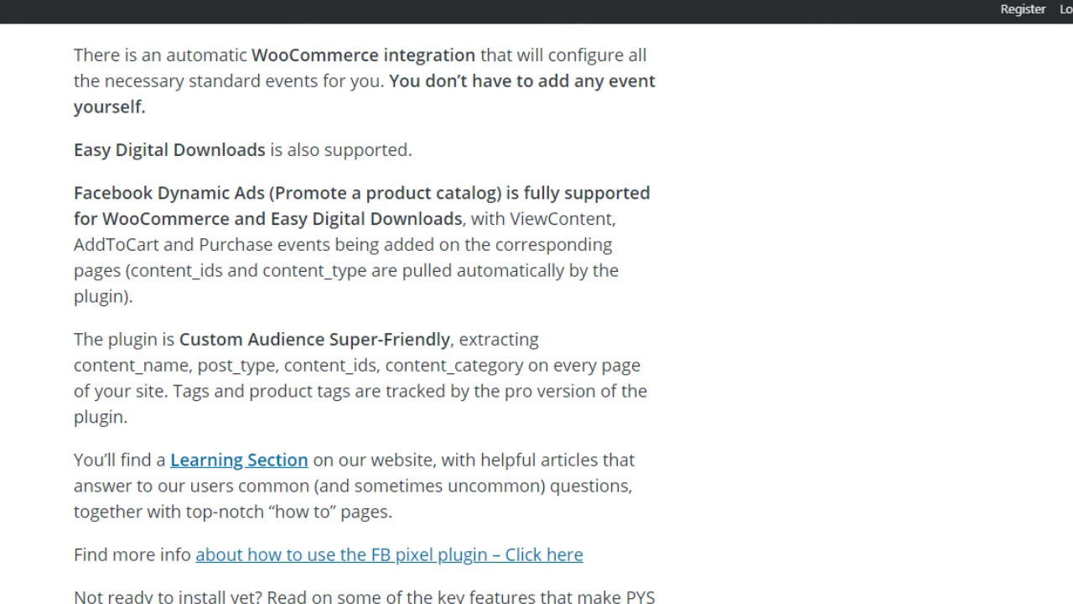
scroll(363, 313, "up", 12)
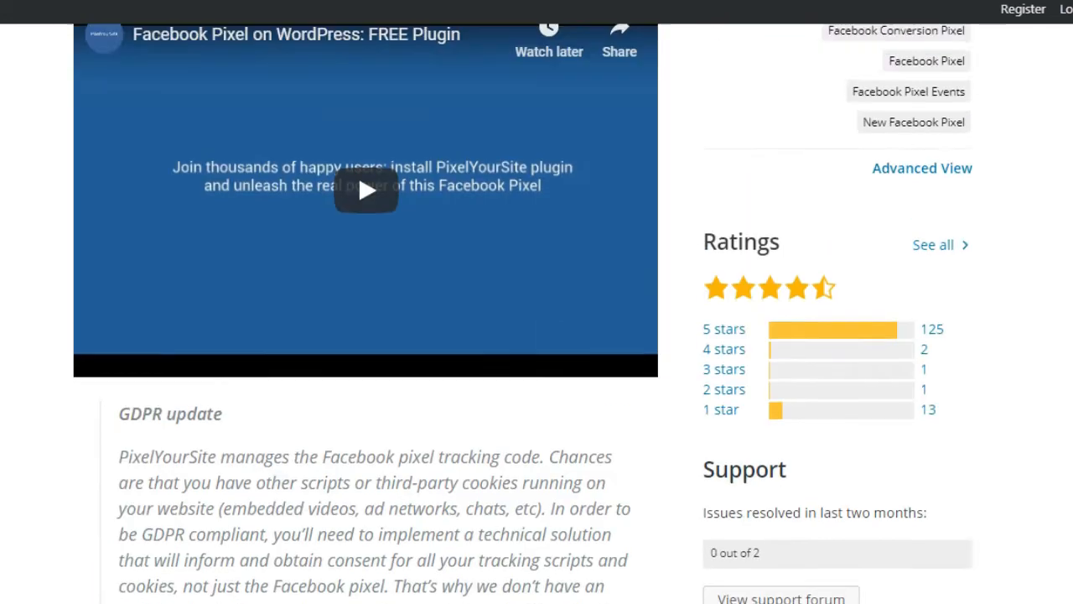
scroll(532, 313, "up", 1)
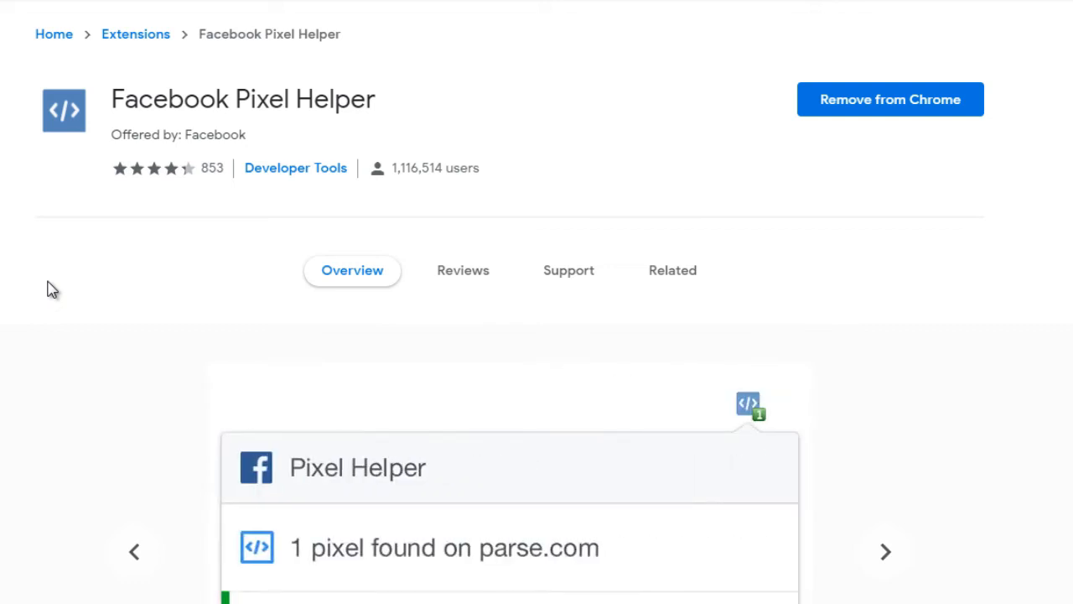
Scroll the Facebook Pixel Helper page down to its Overview screenshots
scroll(48, 282, "down", 2)
scroll(48, 283, "up", 1)
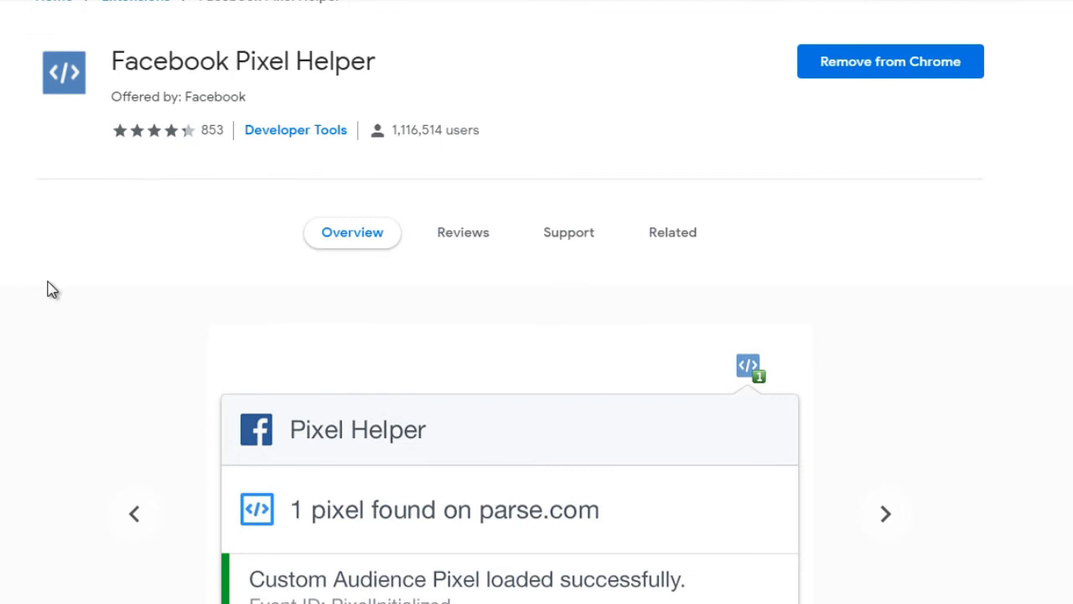
scroll(48, 289, "down", 1)
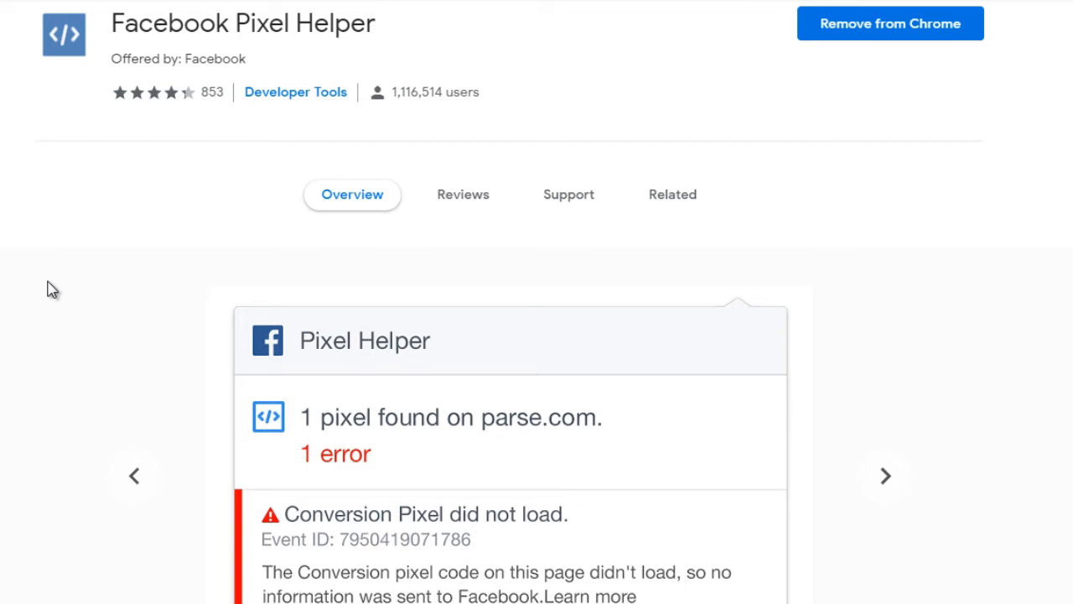
scroll(47, 289, "down", 2)
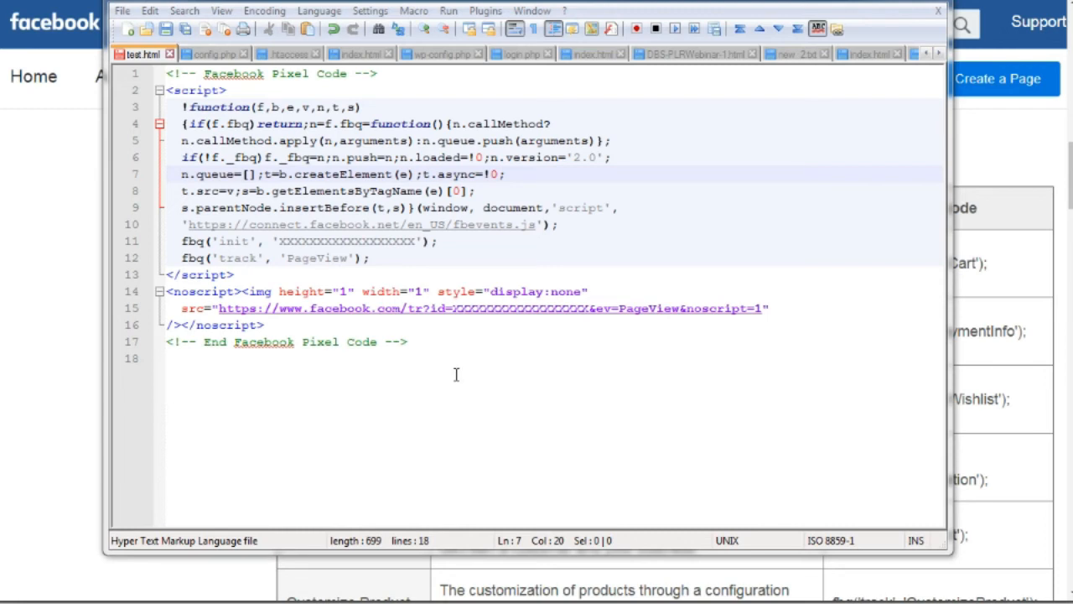
Highlight the placeholder pixel ID on line 11, then bring the Facebook help page forward
left_click_drag(456, 374, 161, 73)
left_click(275, 191)
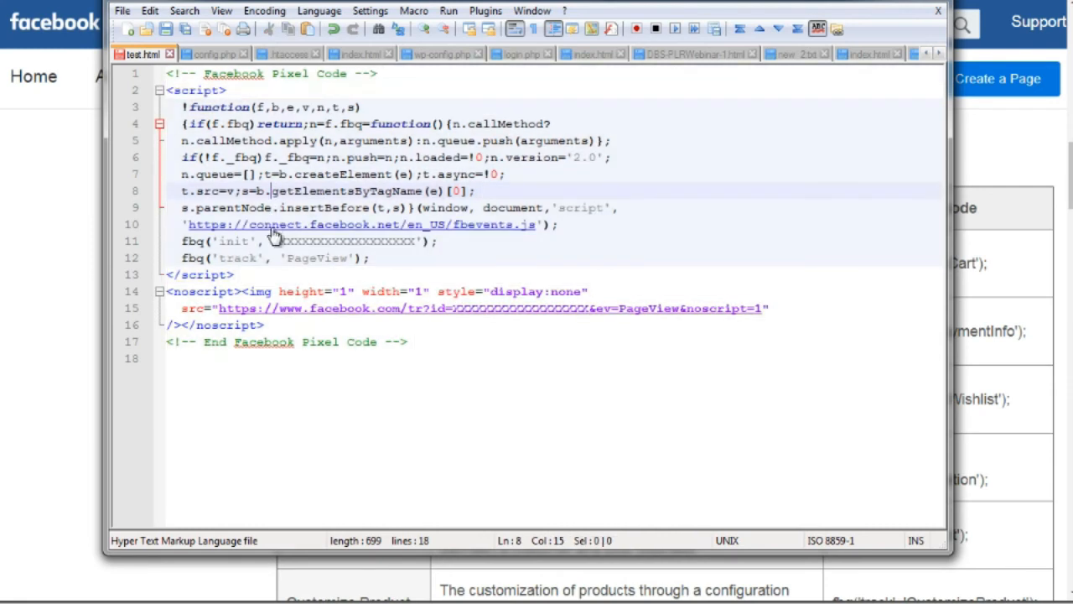
left_click_drag(278, 240, 416, 241)
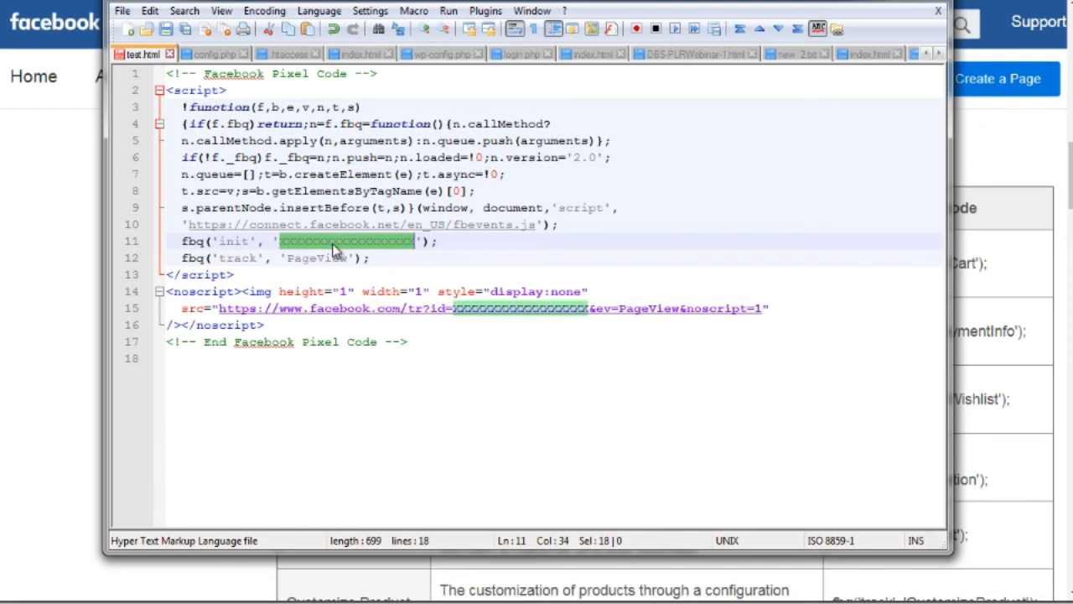
left_click(60, 195)
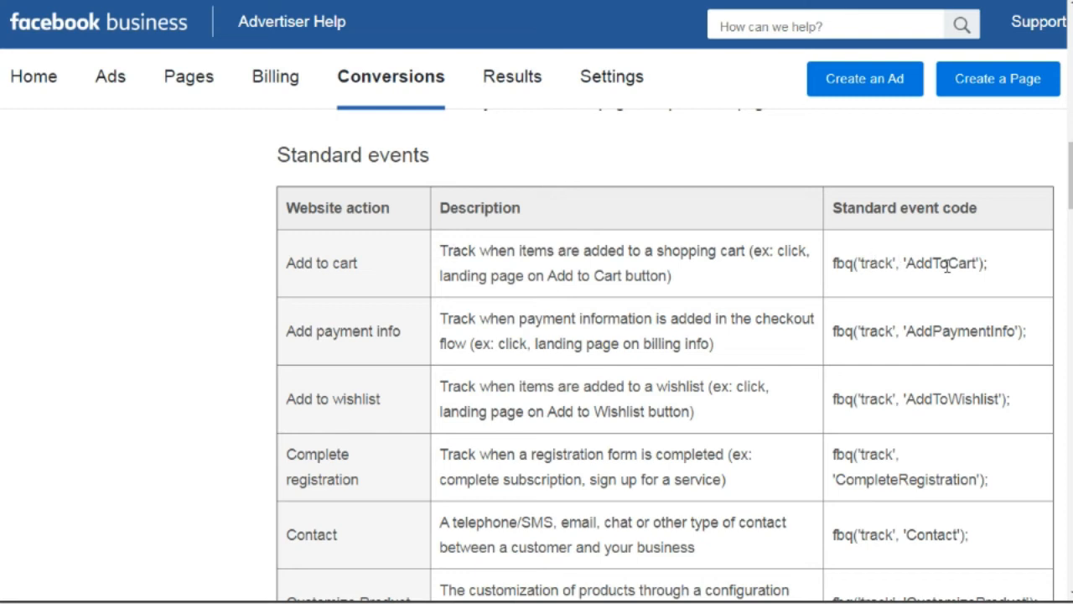
Highlight the AddToCart and AddPaymentInfo codes and the Complete registration and Contact actions
left_click_drag(989, 267, 835, 263)
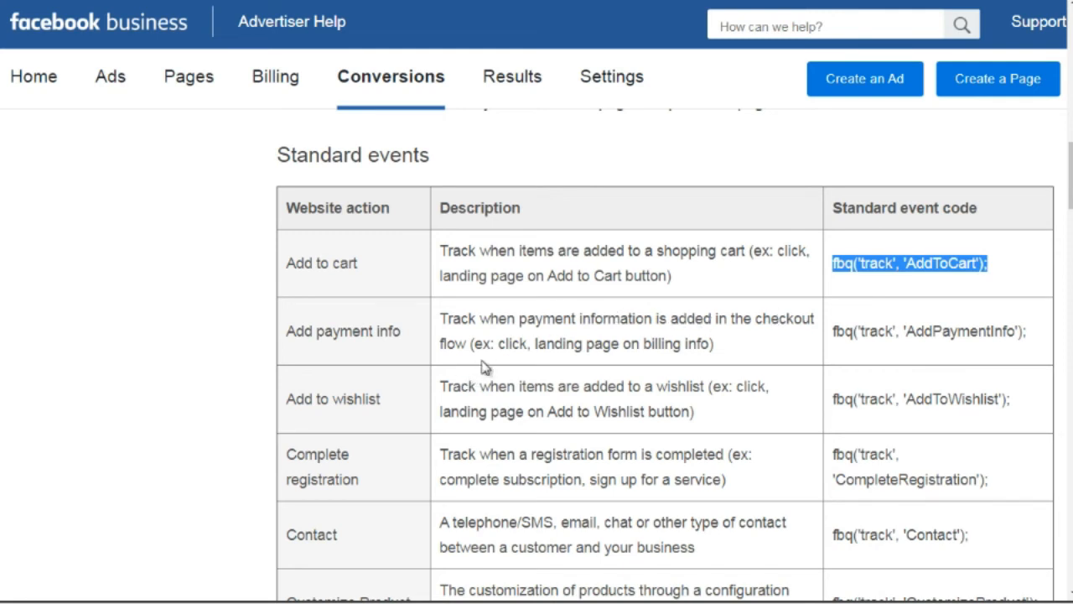
left_click_drag(1034, 338, 825, 333)
scroll(825, 333, "down", 3)
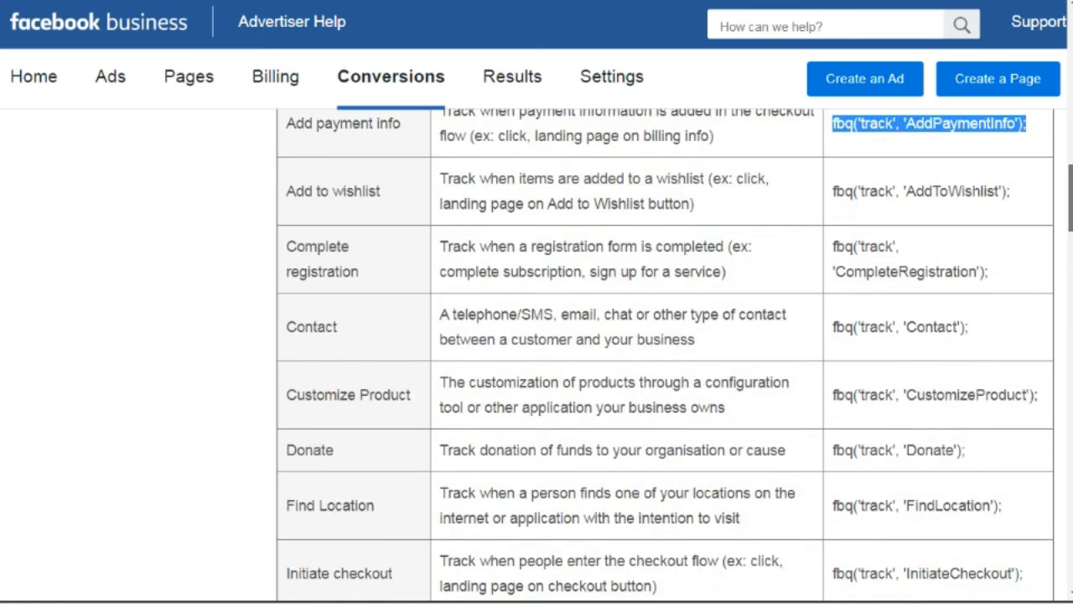
scroll(665, 355, "down", 1)
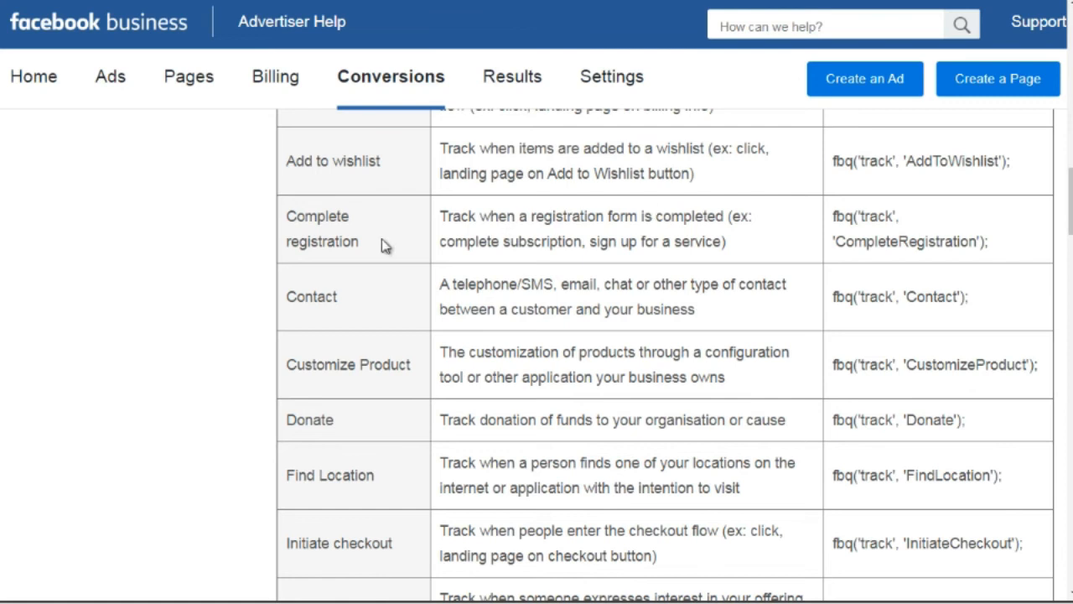
left_click_drag(286, 213, 367, 251)
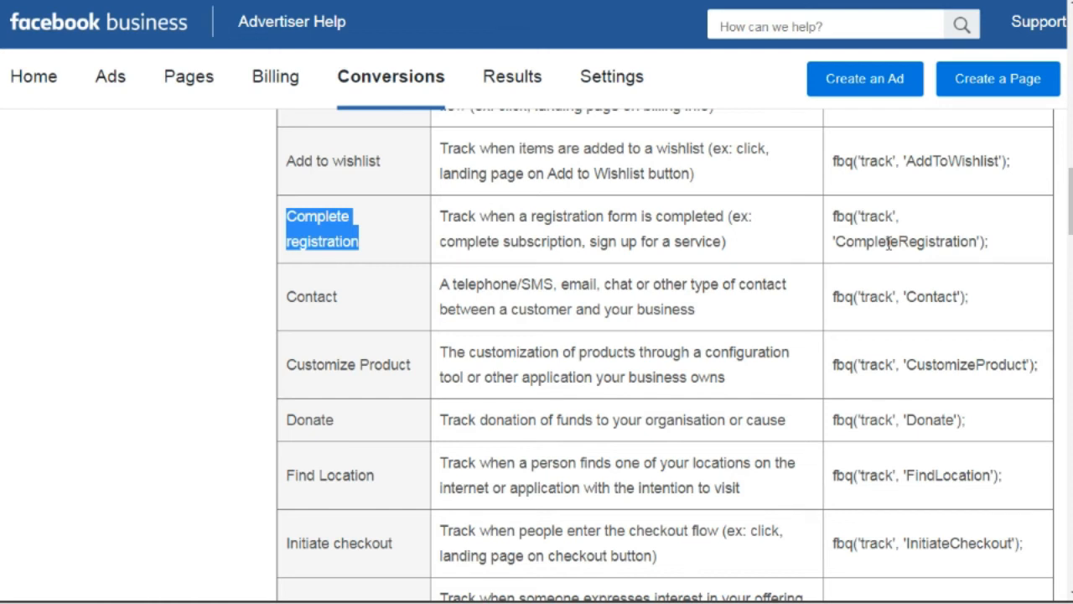
left_click_drag(283, 296, 346, 303)
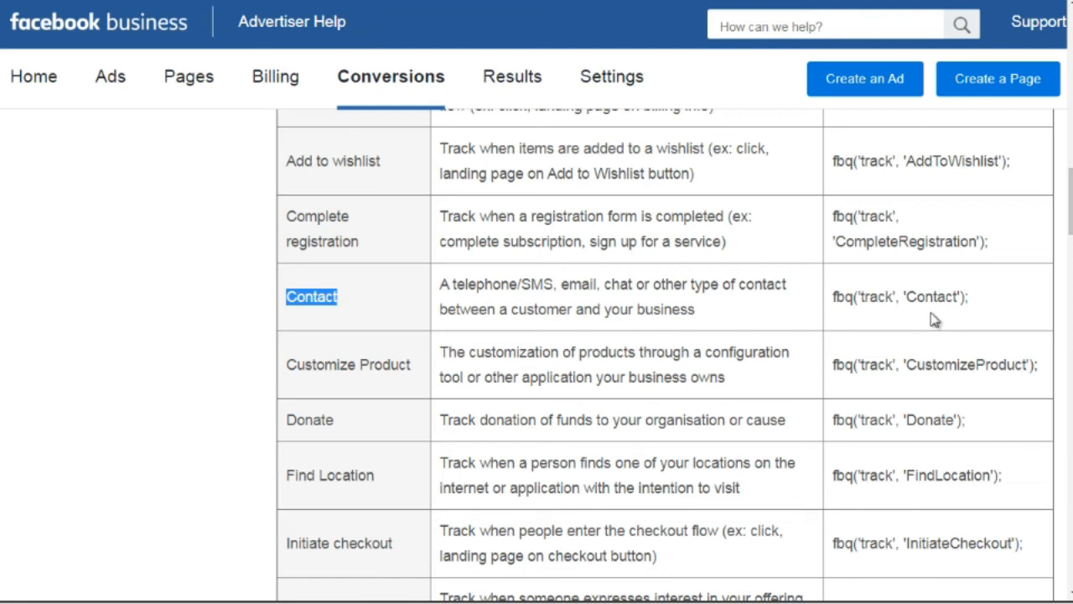
scroll(933, 319, "down", 3)
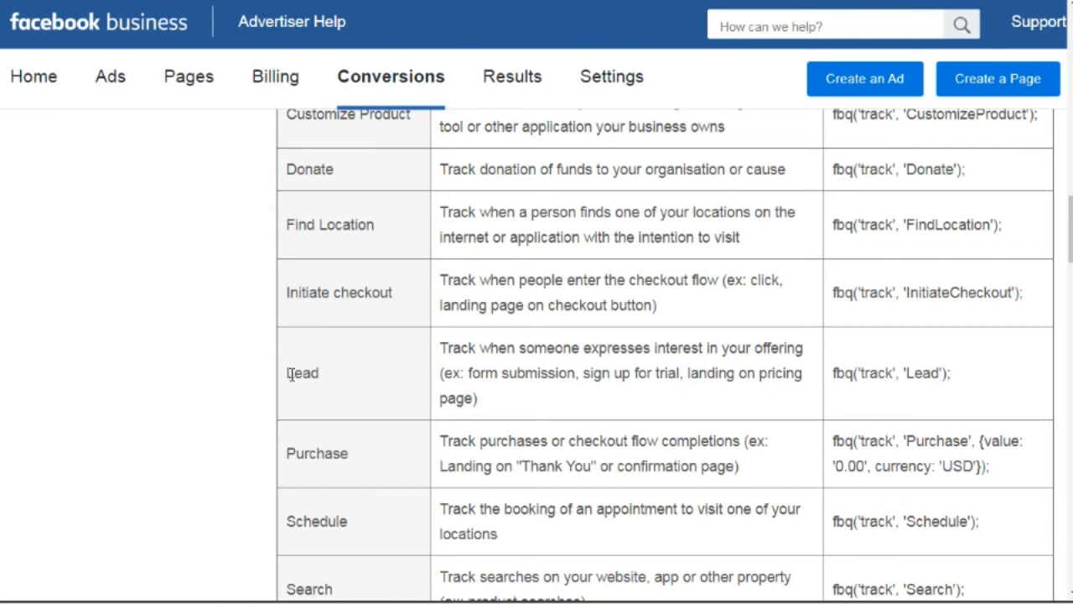
Highlight the Lead event name and code, then the Purchase code's USD and 0.00 values
left_click_drag(287, 374, 319, 378)
left_click_drag(958, 378, 826, 391)
scroll(1048, 245, "down", 4)
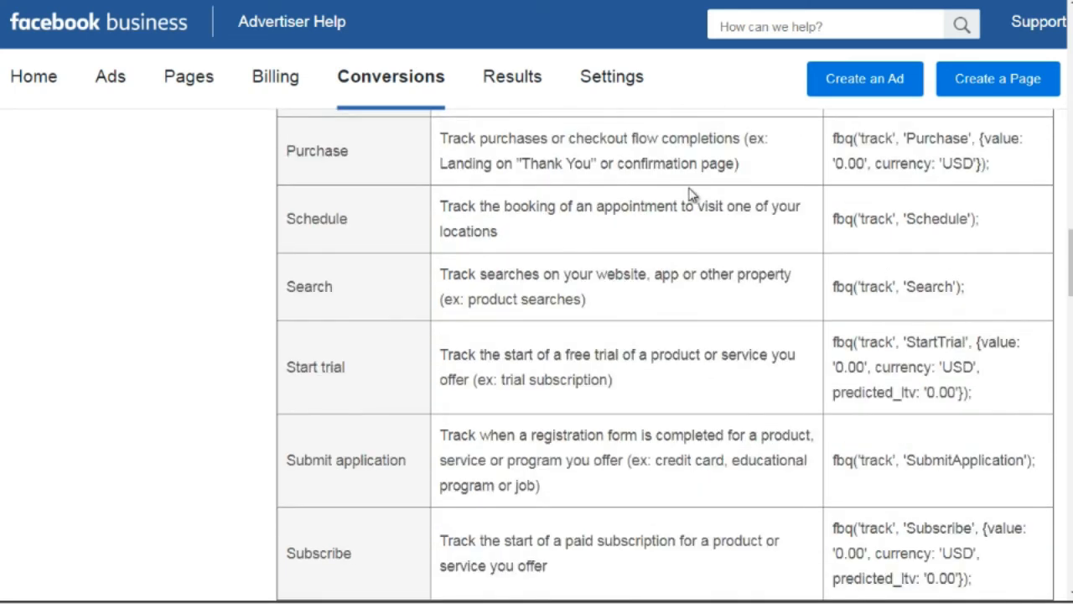
left_click_drag(991, 164, 837, 139)
left_click(836, 140)
left_click_drag(973, 163, 944, 163)
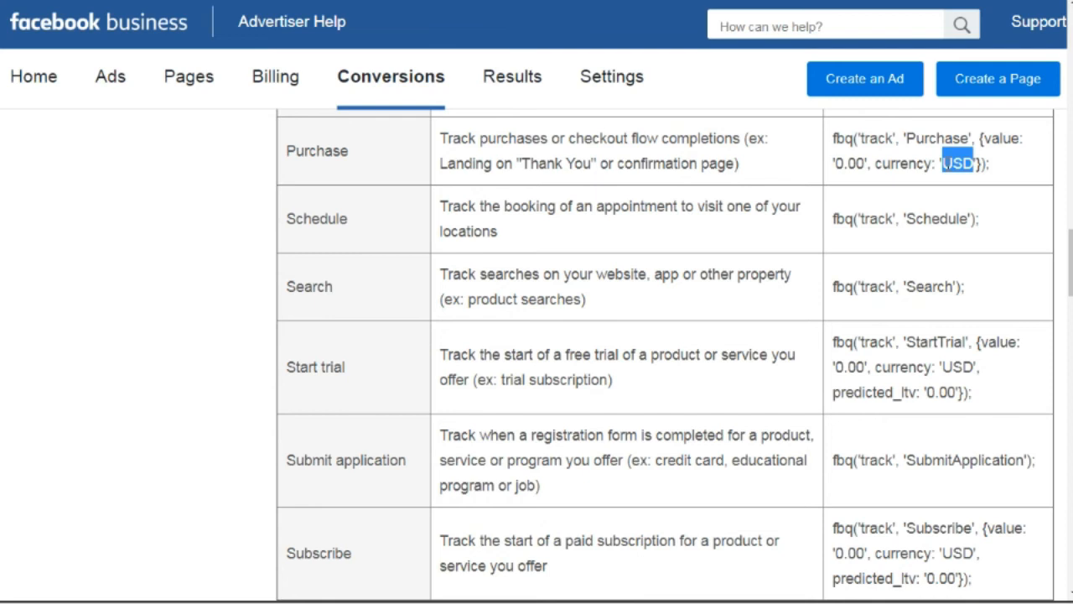
left_click_drag(866, 163, 837, 163)
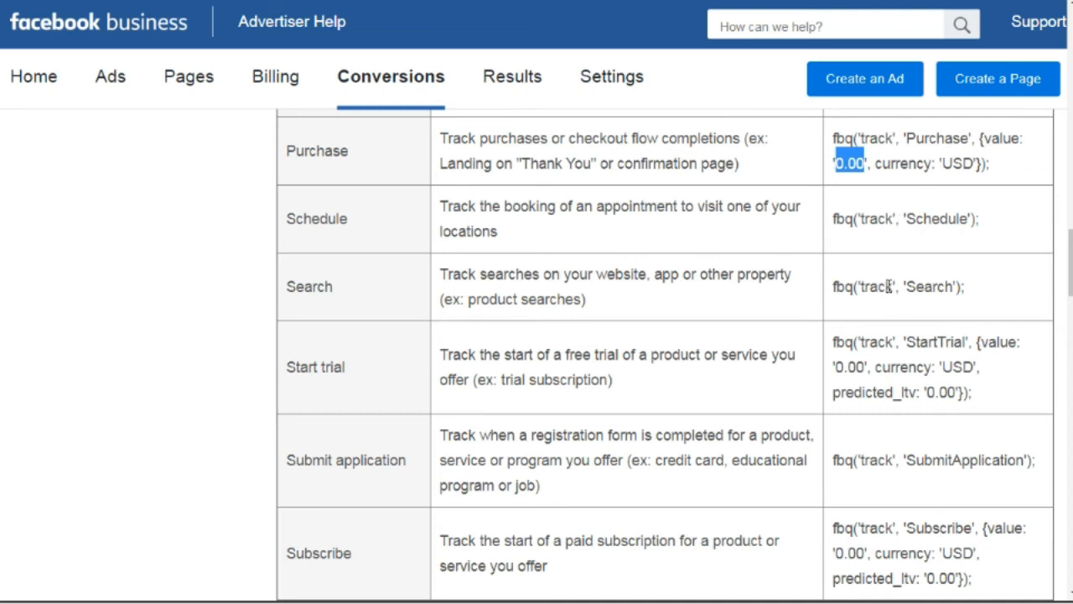
left_click_drag(1070, 263, 1070, 287)
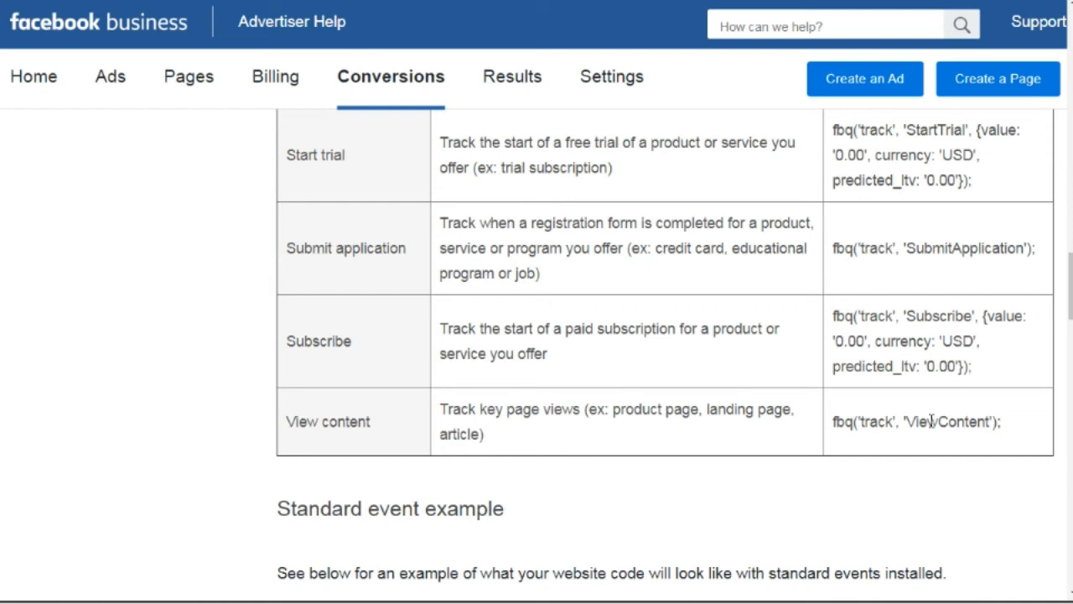
Copy the ViewContent event code fbq('track', 'ViewContent'); and return to Notepad++
left_click_drag(1001, 429, 826, 425)
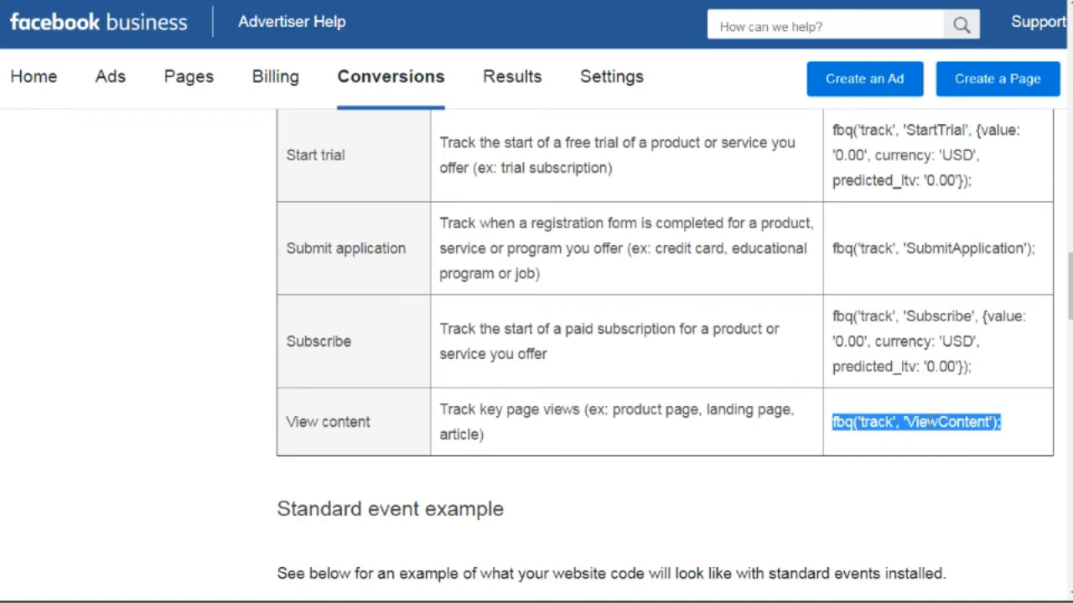
right_click(887, 423)
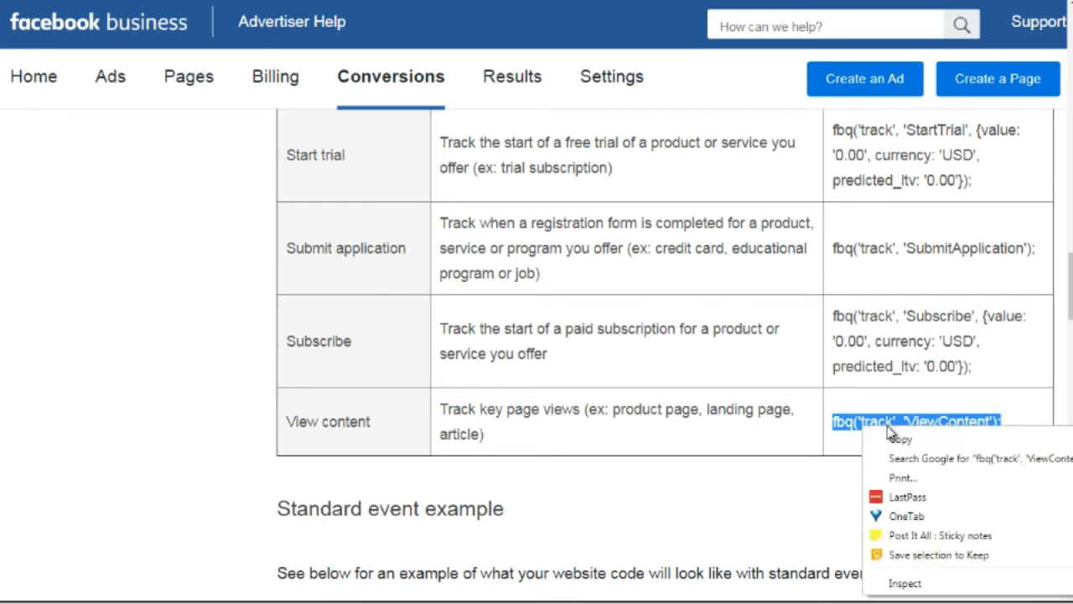
left_click(898, 440)
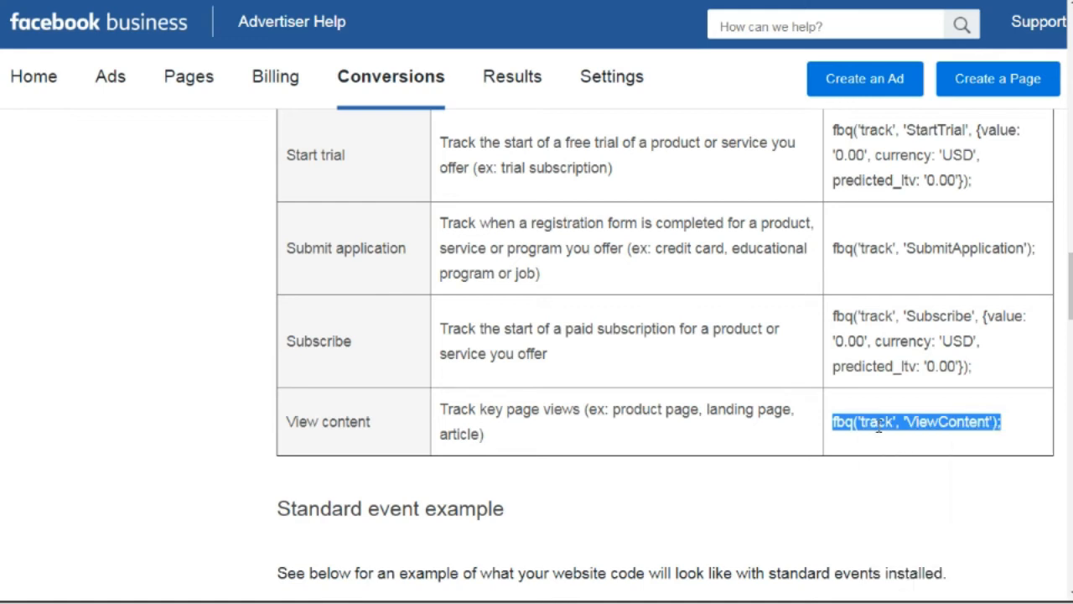
left_click(501, 601)
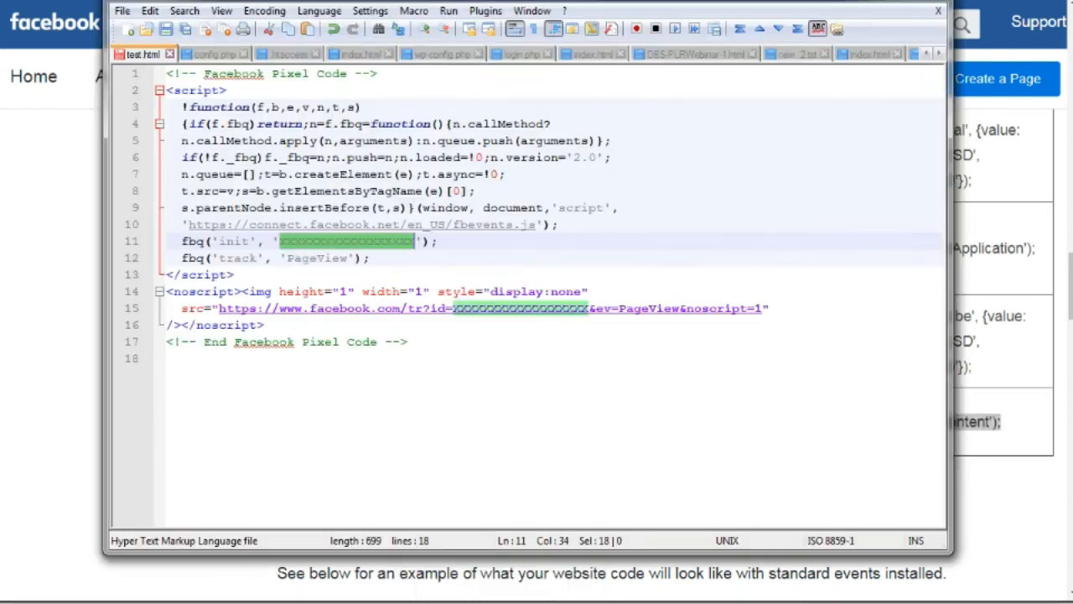
Paste the ViewContent track line on a new line below the PageView line 12
left_click_drag(456, 2, 453, 0)
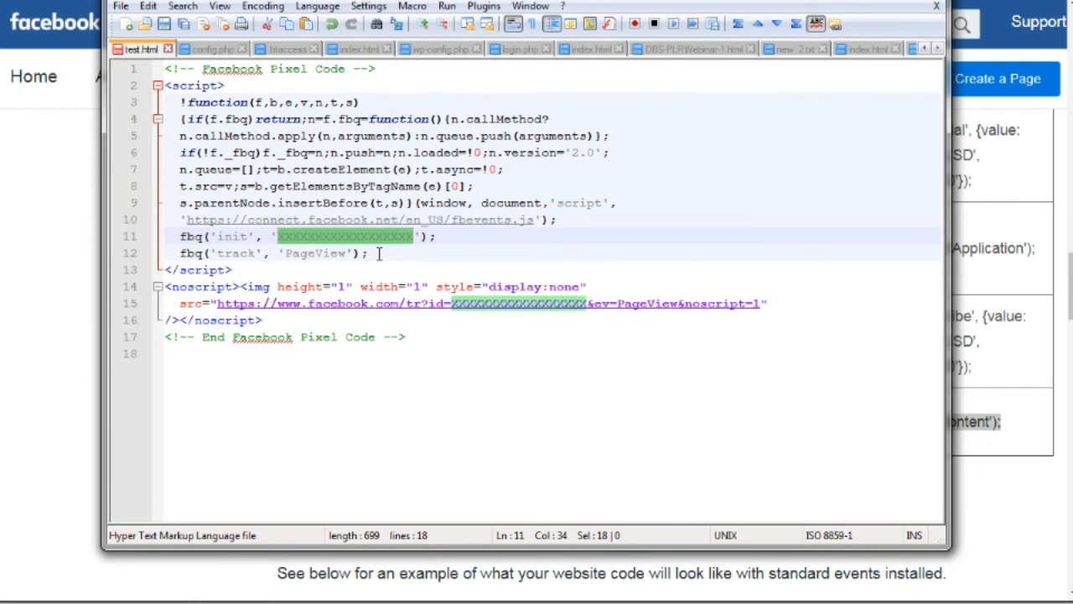
left_click_drag(379, 253, 205, 253)
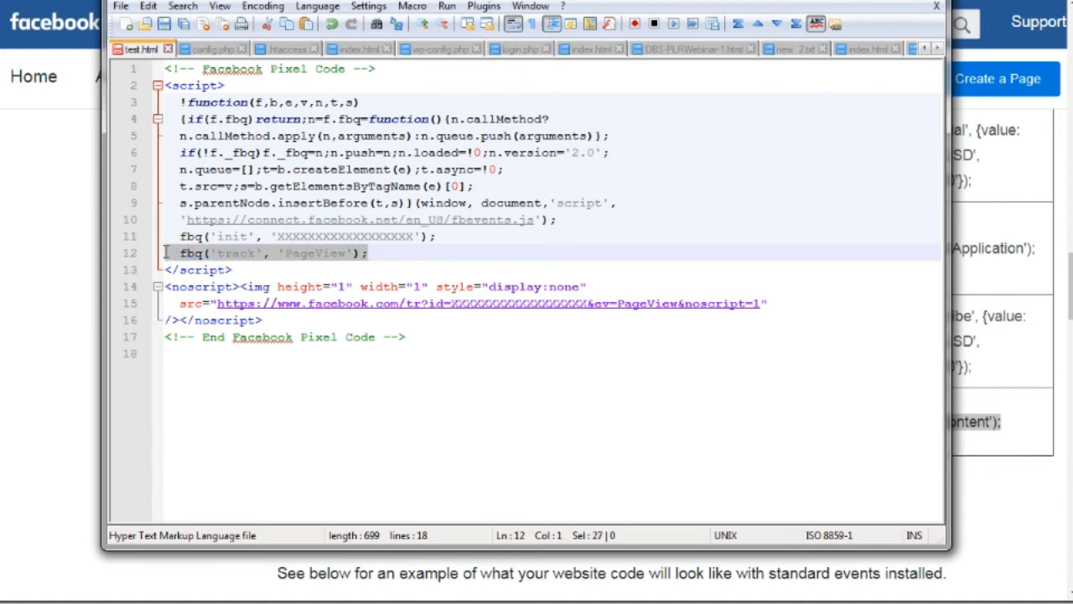
left_click(189, 253)
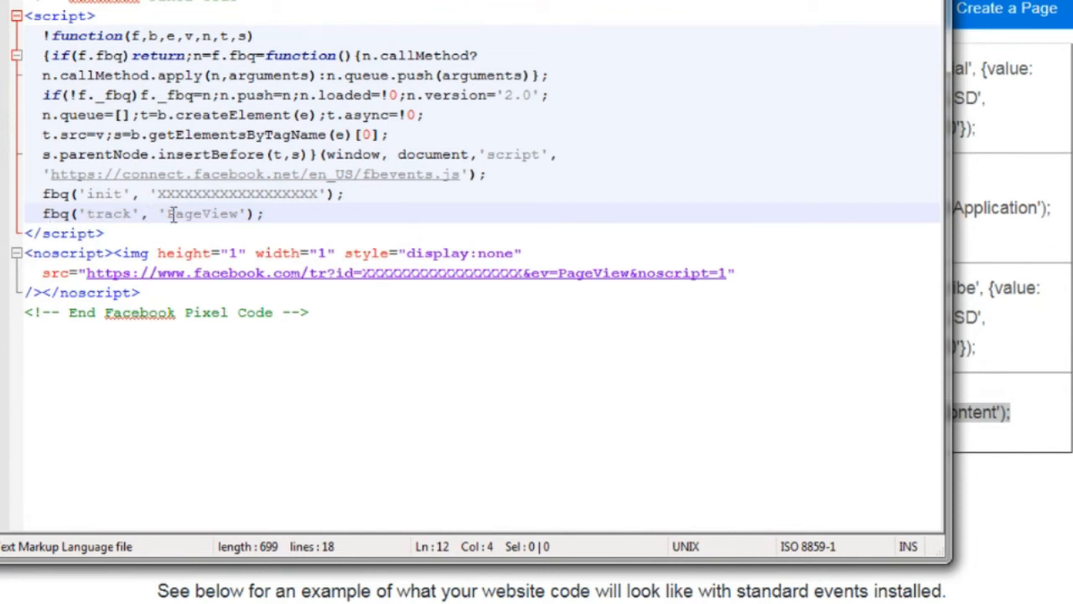
left_click(282, 219)
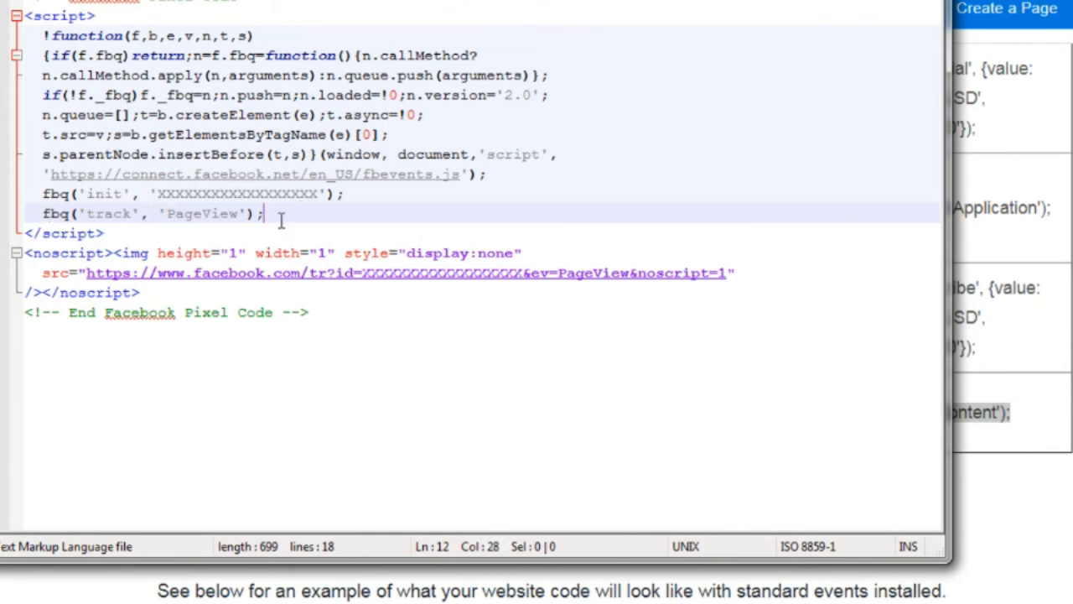
key("Return")
key("ctrl+v")
key("Left")
key("Left")
key("Left")
key("Left")
key("Left")
key("Left")
key("Left")
key("Left")
key("Left")
key("Left")
key("Left")
key("Left")
key("Left")
key("Left")
key("Left")
key("Left")
key("Left")
key("Left")
key("Left")
key("Left")
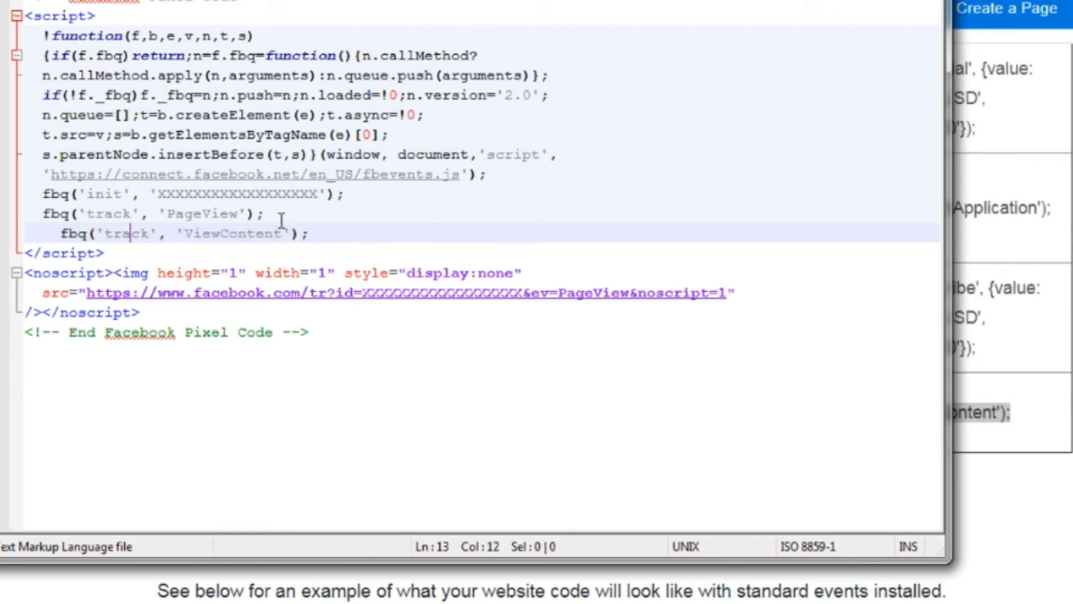
key("BackSpace")
Delete the fbq('track', 'PageView'); line, leaving ViewContent as the track call
key("Up")
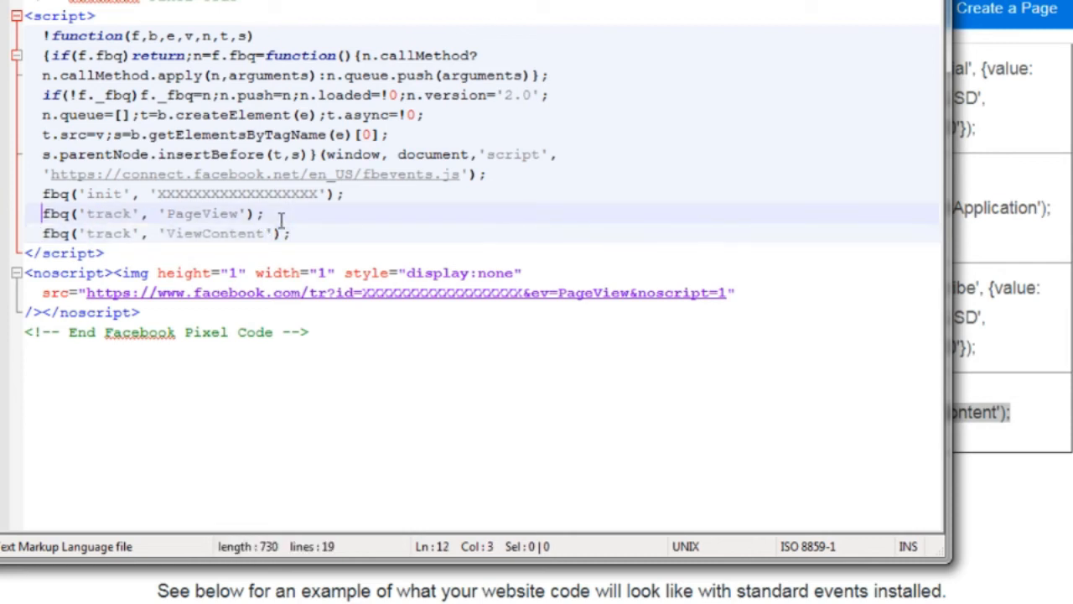
key("Home")
key("shift+End")
key("BackSpace")
key("BackSpace")
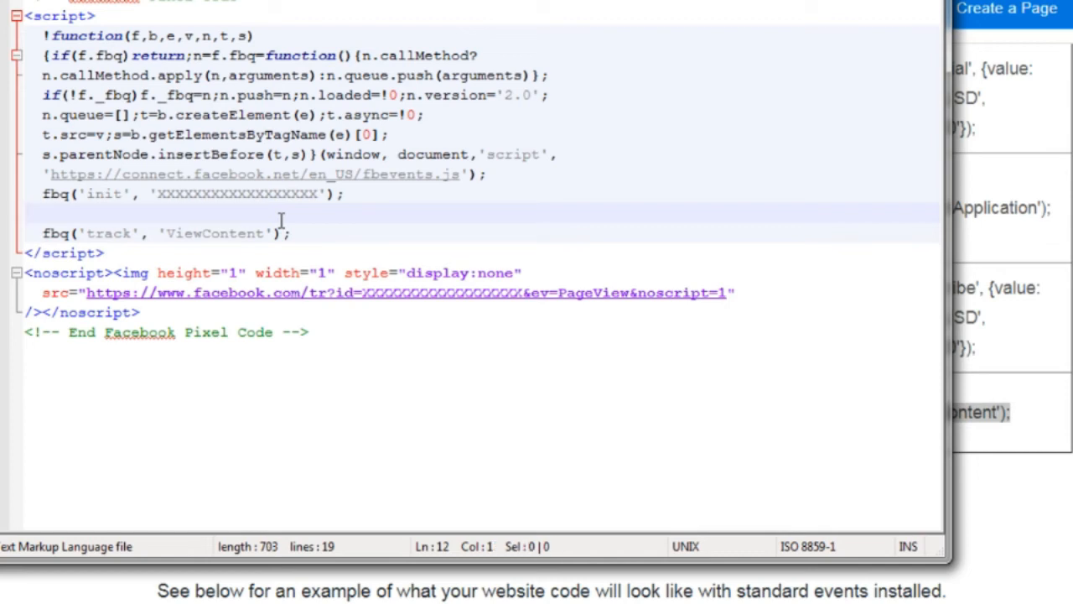
key("Down")
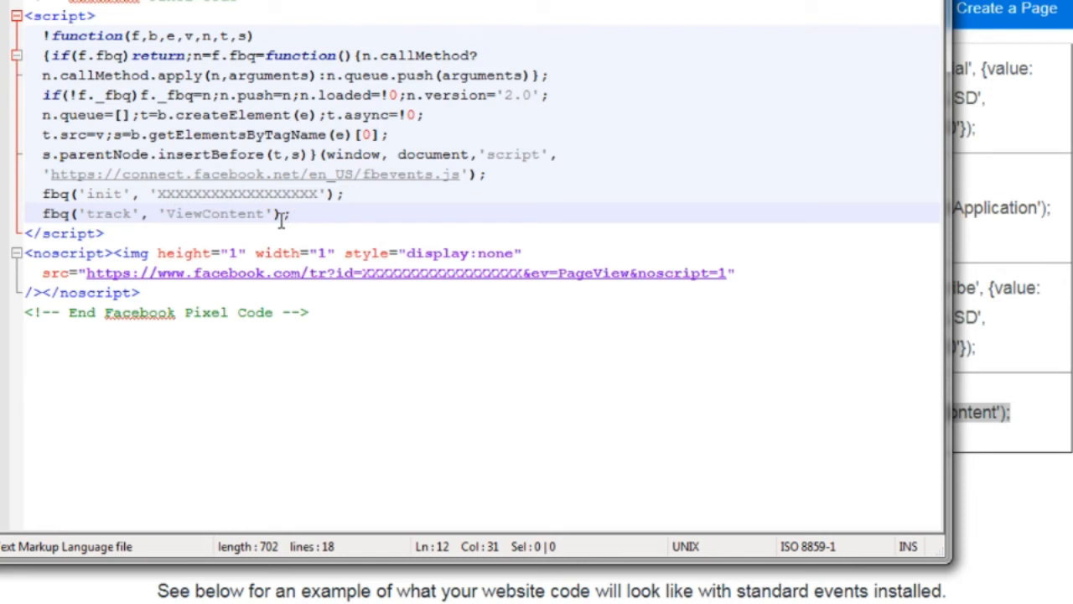
Replace 'ViewContent' with 'Lead' in the fbq track call on line 12
left_click_drag(169, 214, 268, 213)
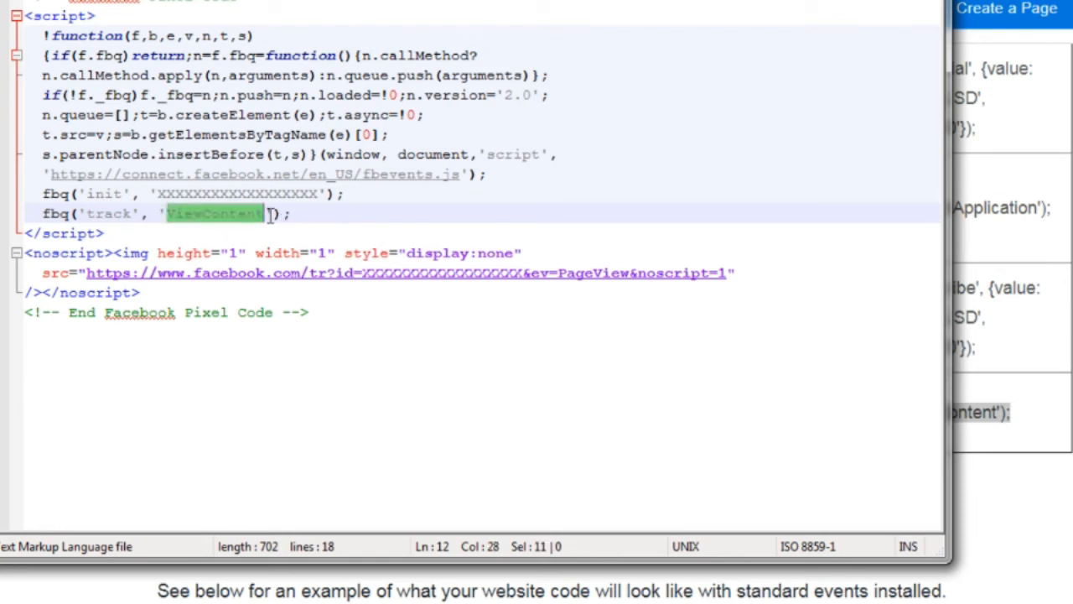
type("Lead")
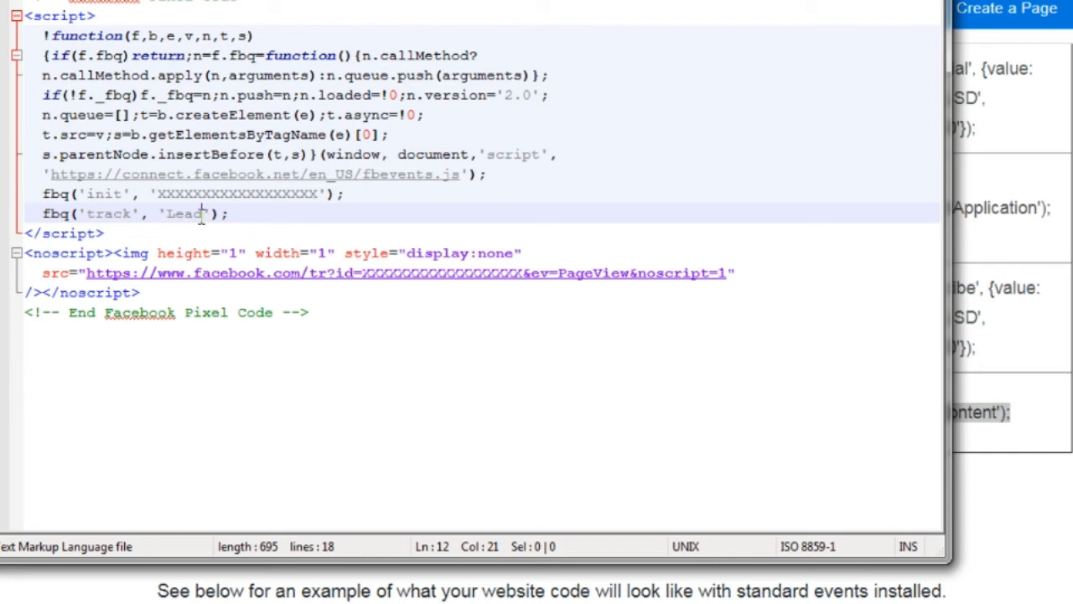
left_click_drag(201, 214, 172, 219)
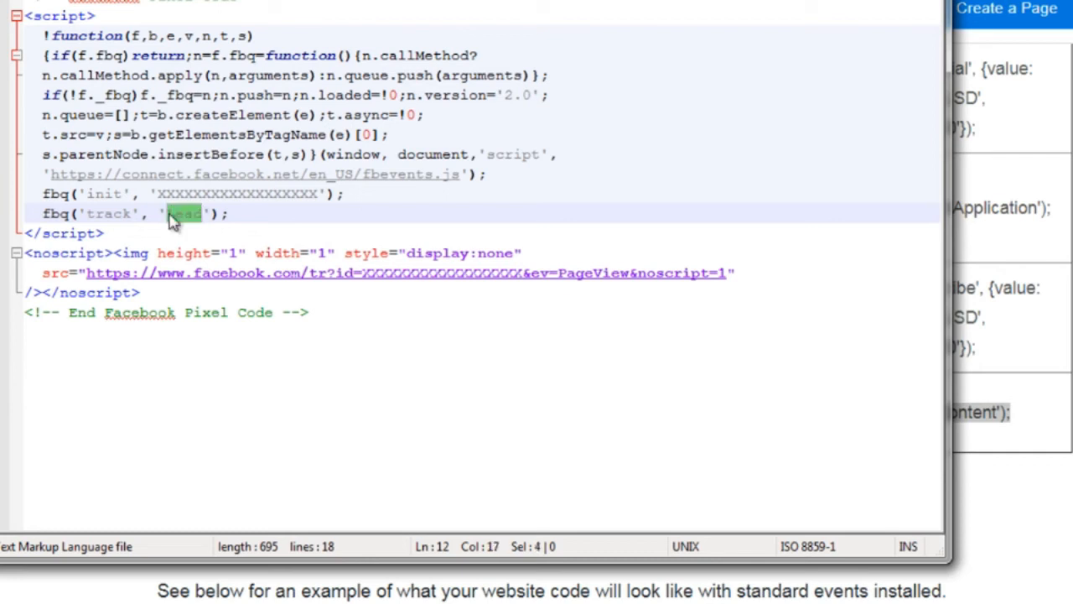
left_click(230, 214)
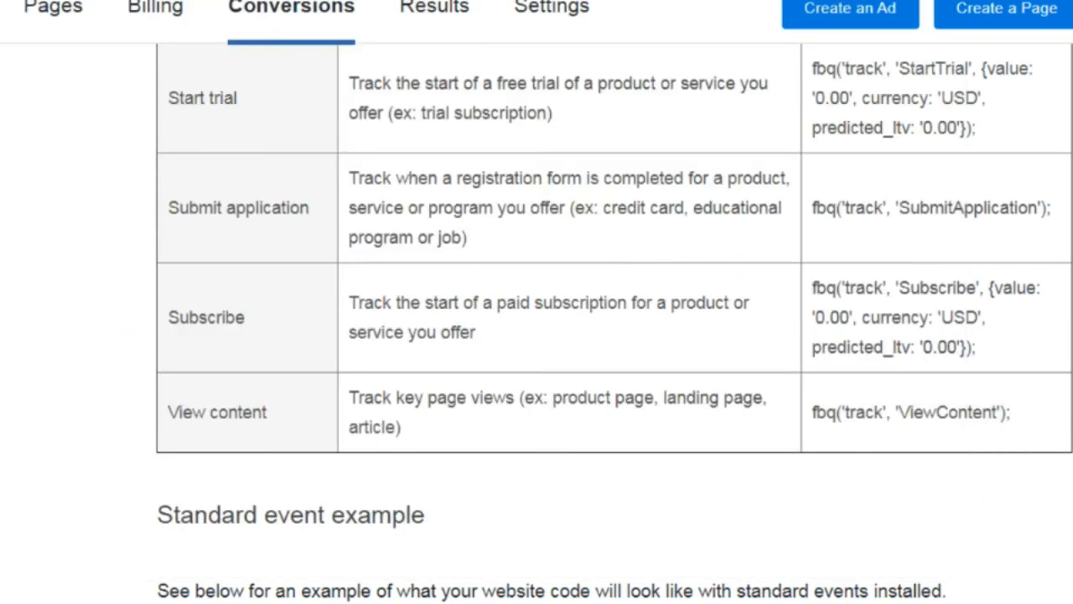
Copy the Purchase event's fbq code from the standard events table, then return to Notepad++
scroll(537, 318, "up", 7)
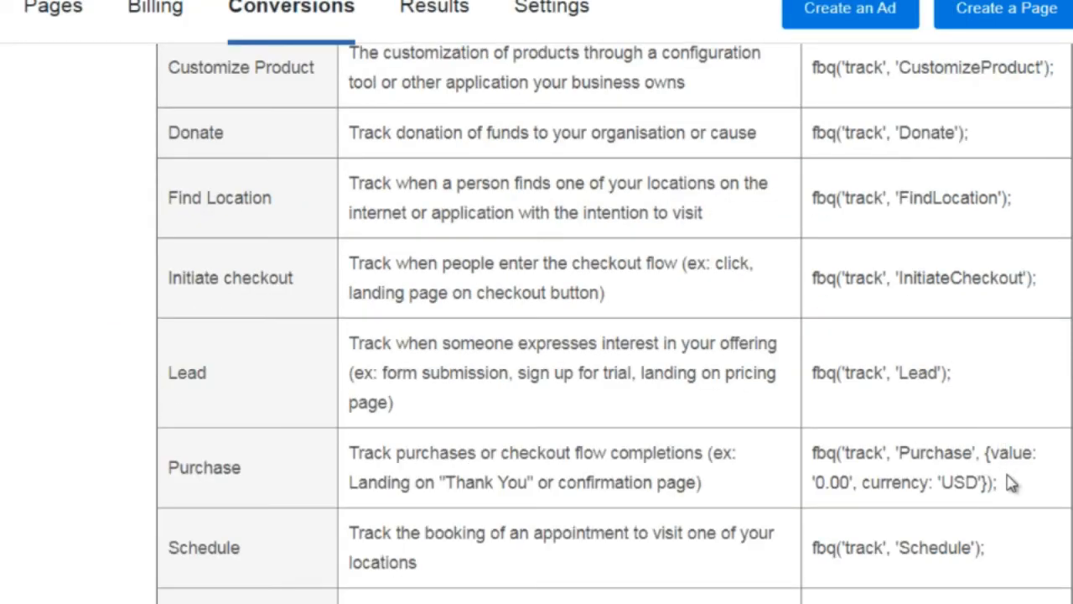
left_click_drag(997, 483, 809, 453)
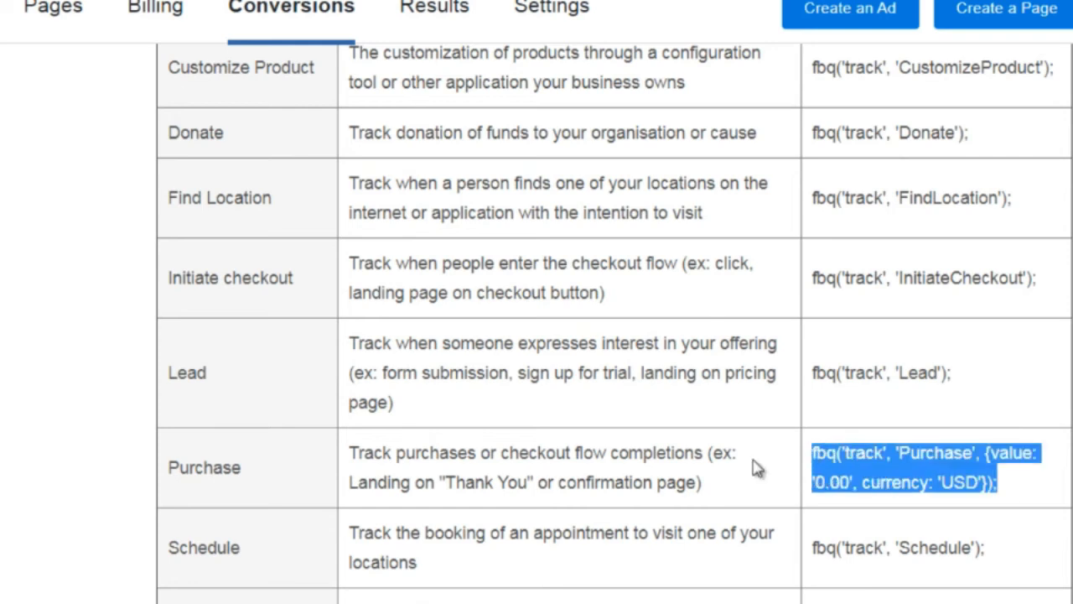
left_click(377, 603)
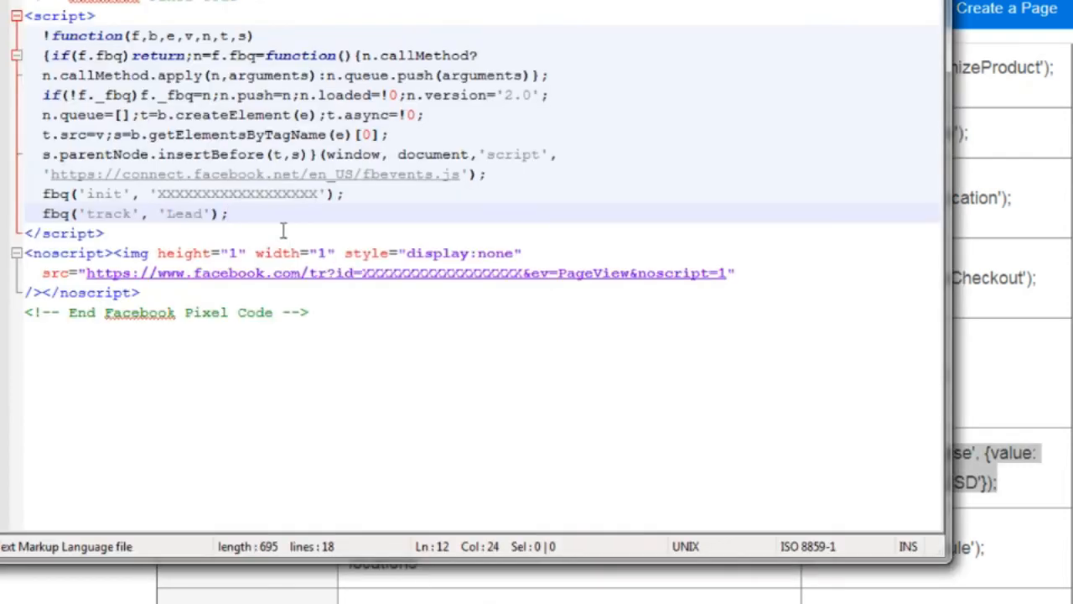
Paste the copied Purchase event code over the Lead track line
left_click_drag(228, 214, 15, 227)
key("ctrl+v")
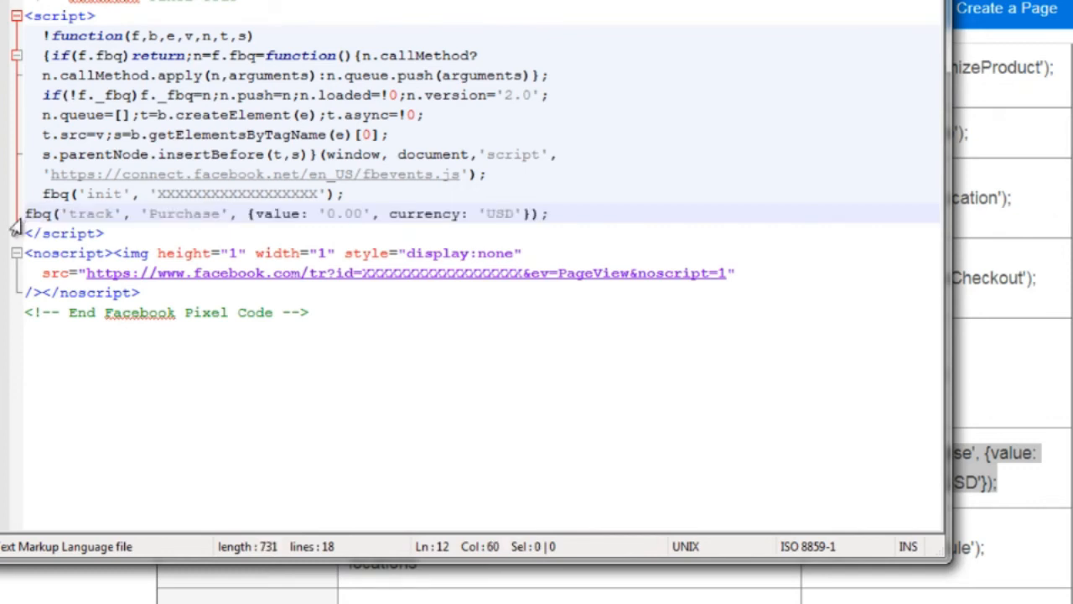
key("Home")
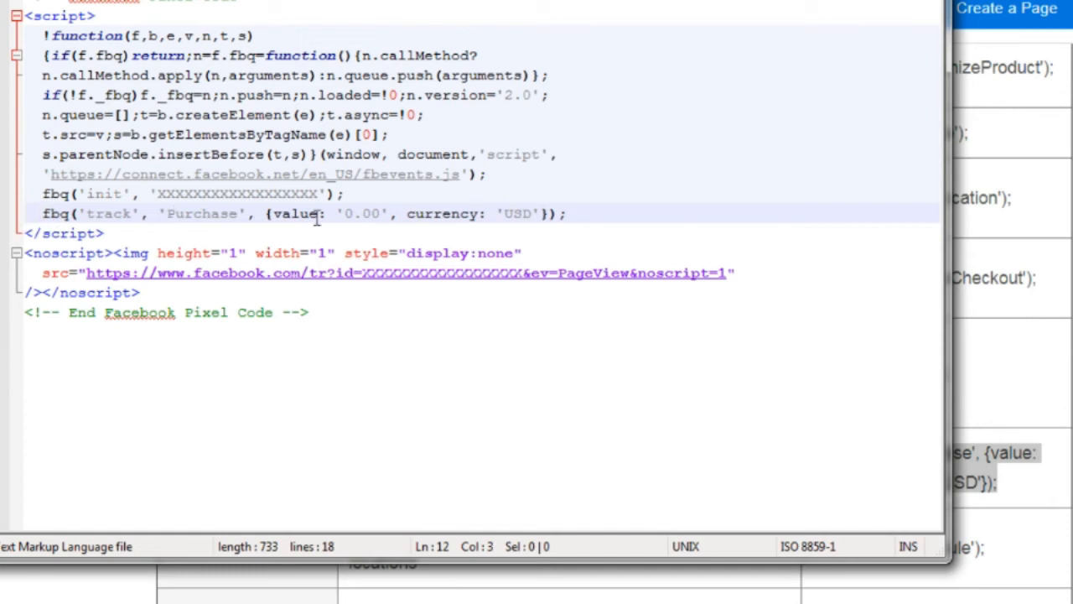
Change the Purchase value from '0.00' to '47.00', keeping currency 'USD'
left_click(346, 213)
key("BackSpace")
type("37")
key("Right")
key("Right")
key("Right")
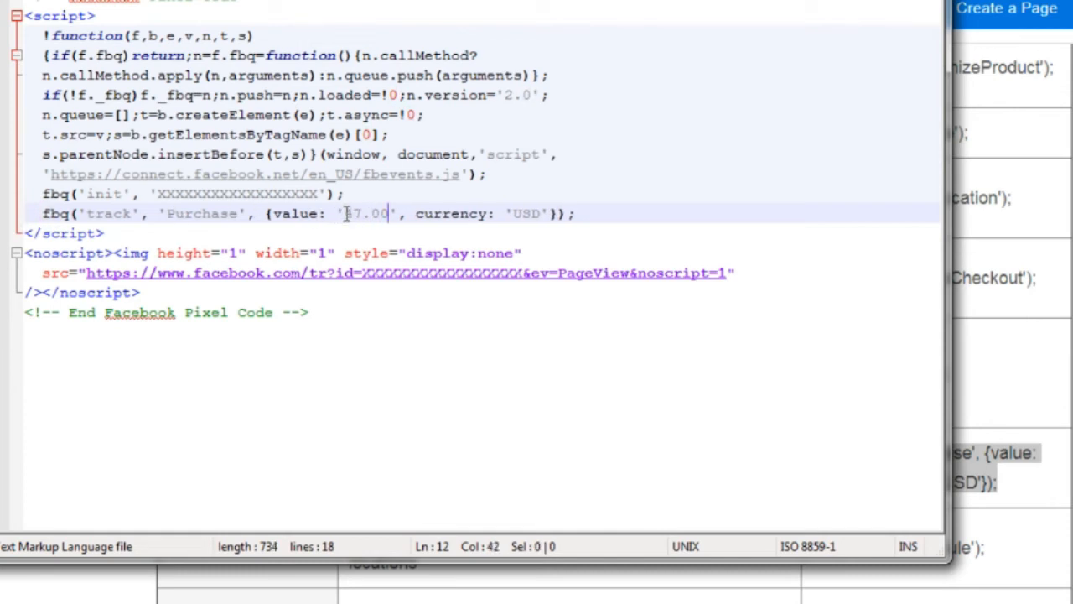
left_click(580, 214)
left_click(4, 201)
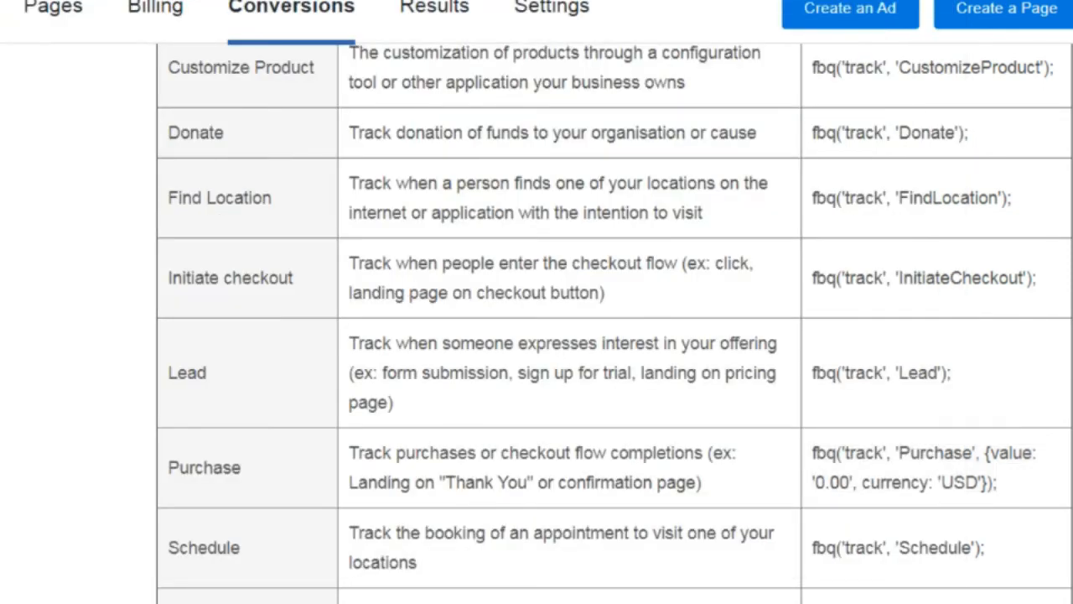
Copy fbq('track', 'AddToCart'); from the standard events table, then return to the pixel code
scroll(615, 323, "up", 7)
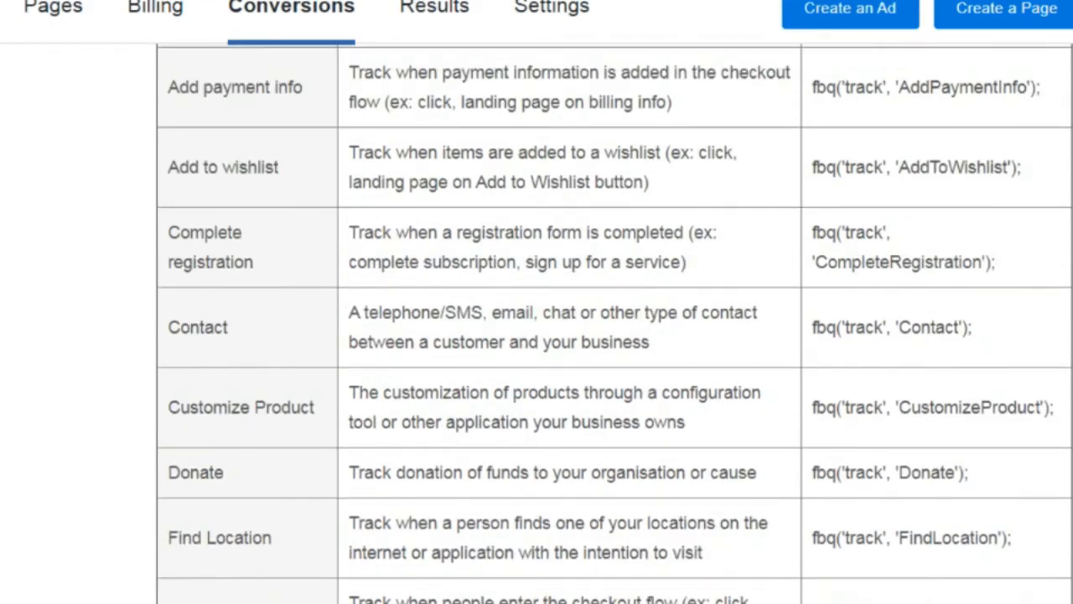
scroll(613, 323, "down", 1)
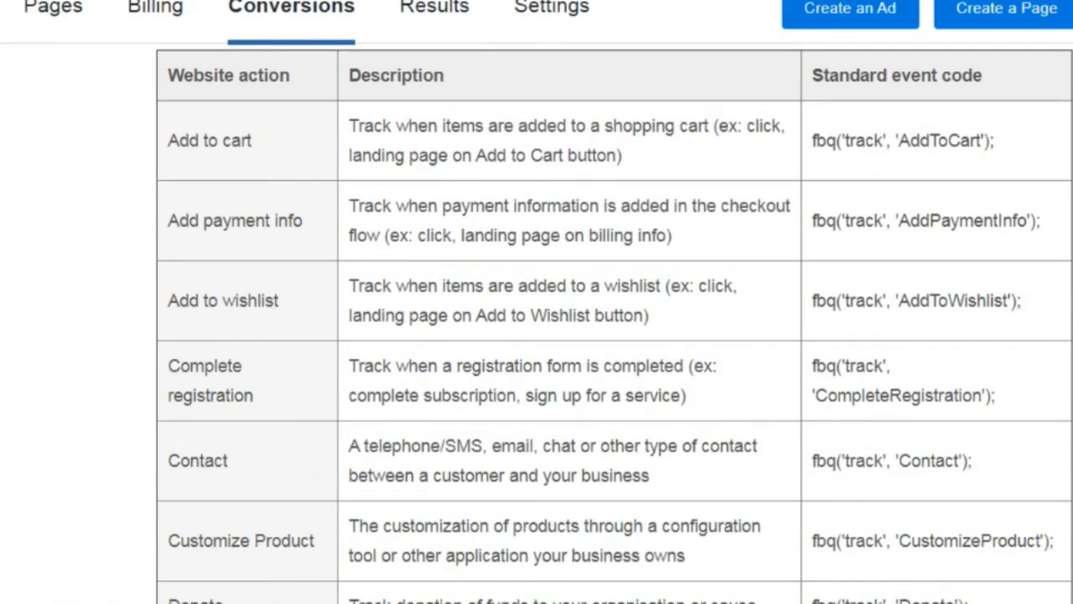
mouse_move(420, 602)
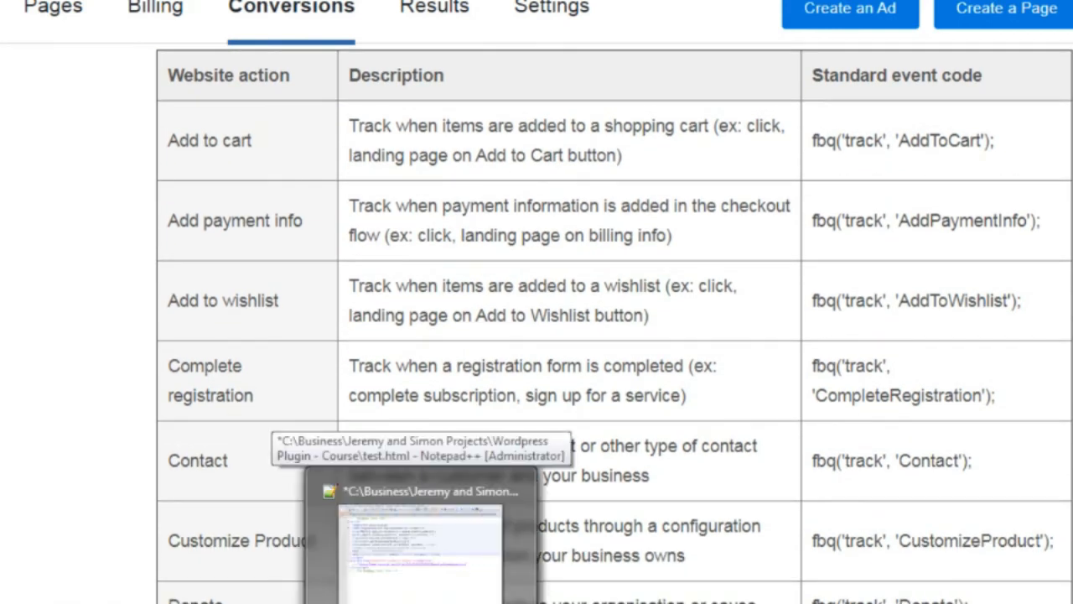
left_click(420, 541)
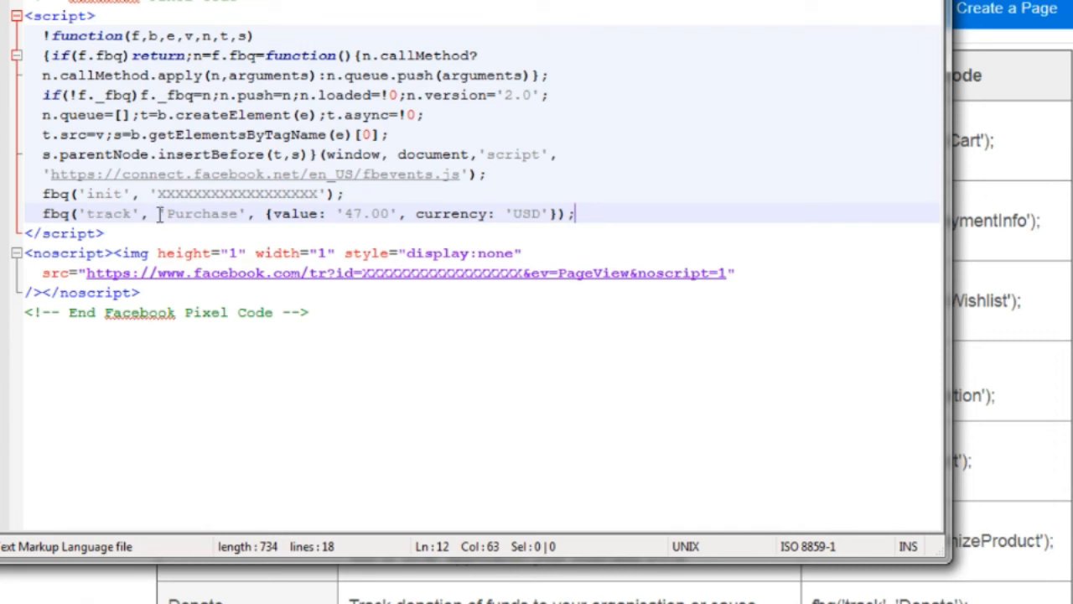
left_click(419, 601)
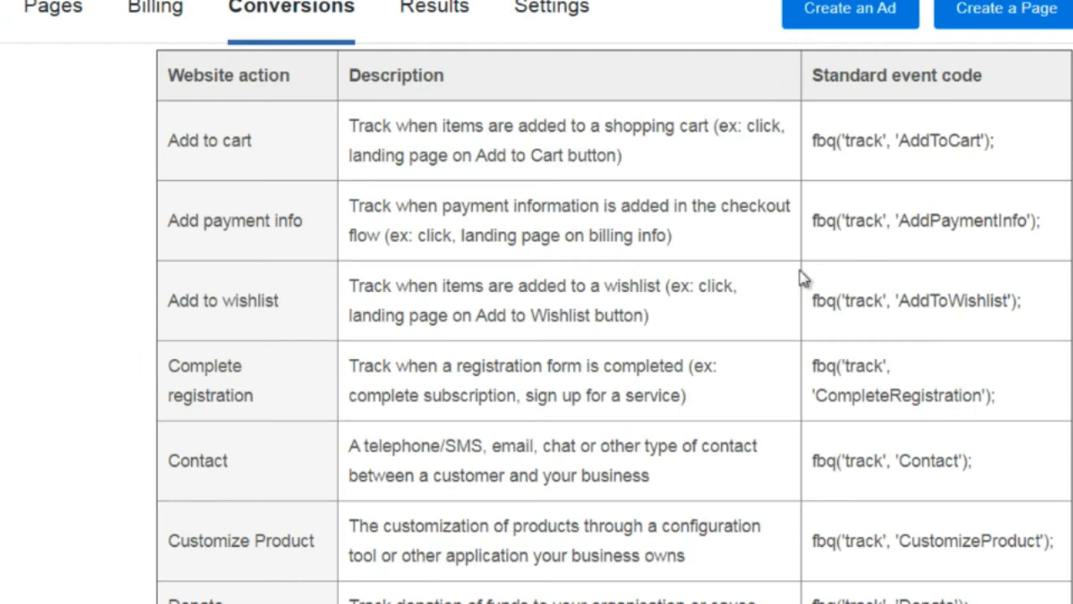
left_click_drag(999, 143, 809, 157)
key("ctrl+c")
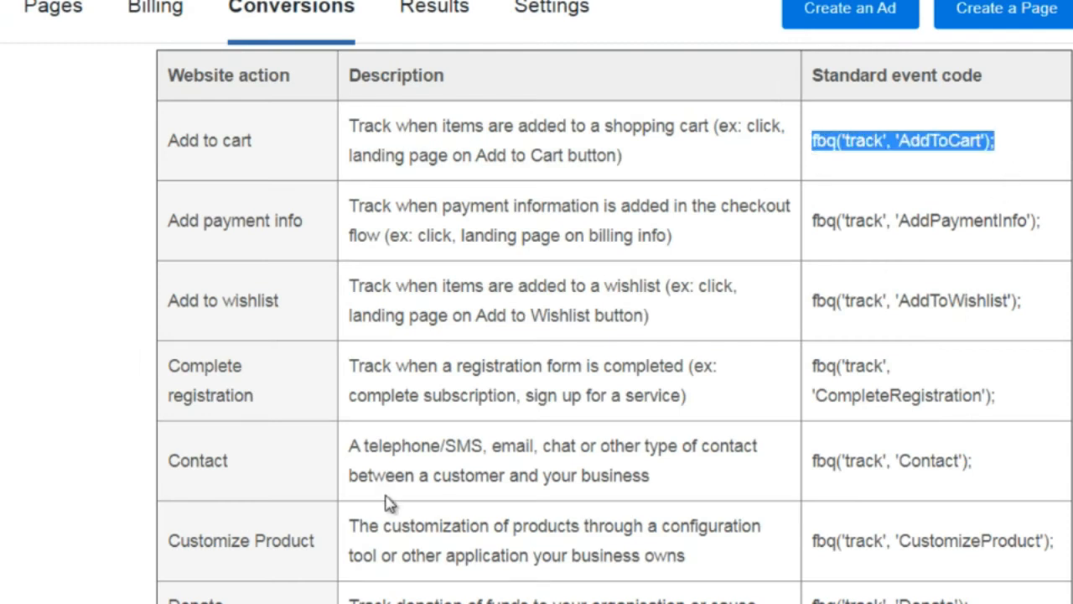
left_click(419, 601)
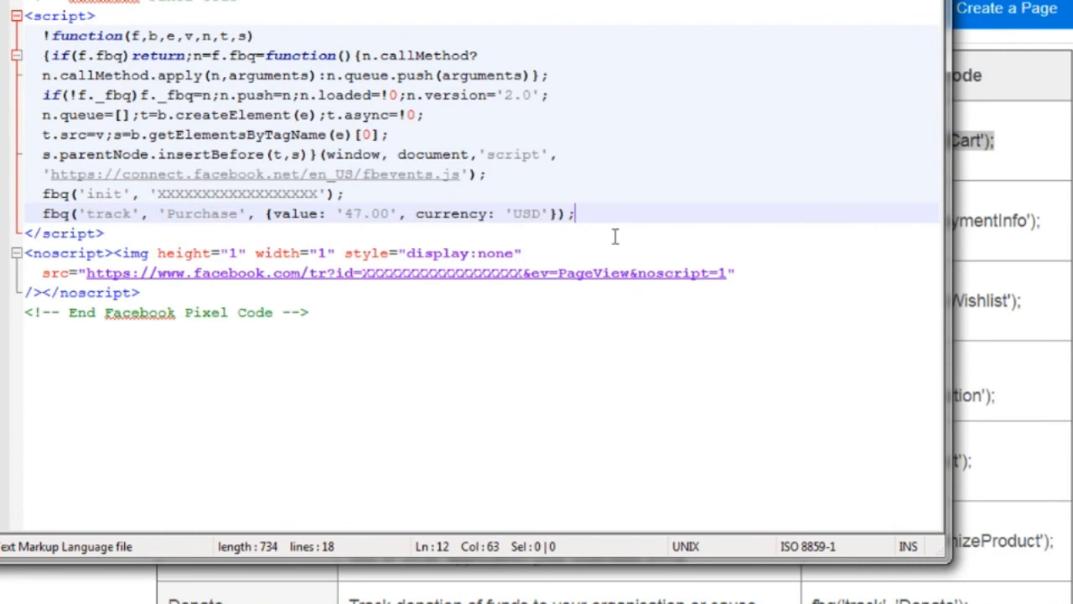
Paste the AddToCart code over the Purchase track line and rename the event to PageView
left_click_drag(592, 215, 40, 215)
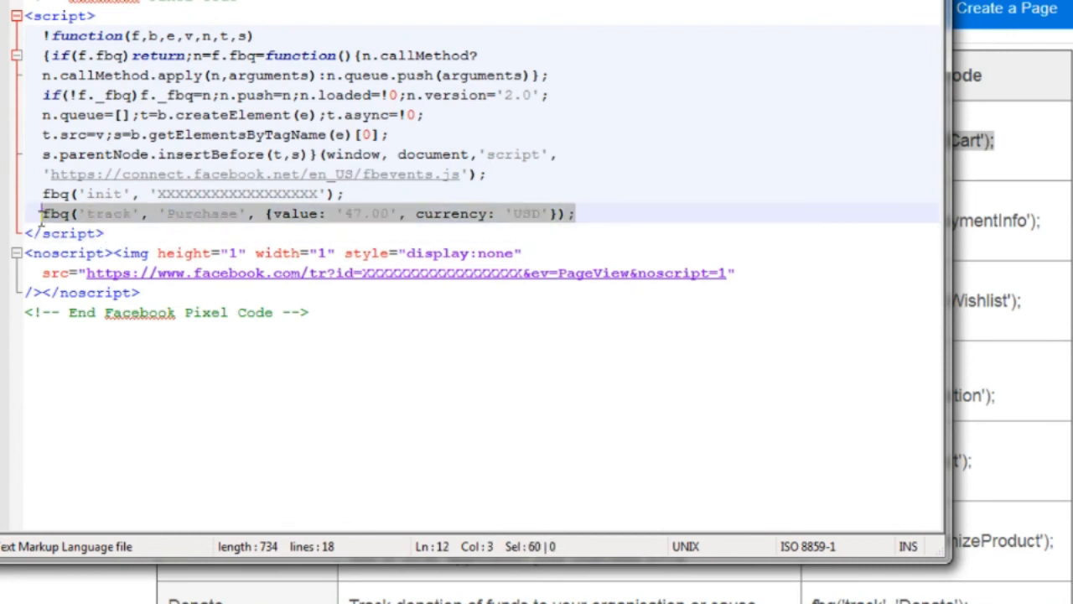
key("ctrl+v")
key("Left")
key("Left")
key("Left")
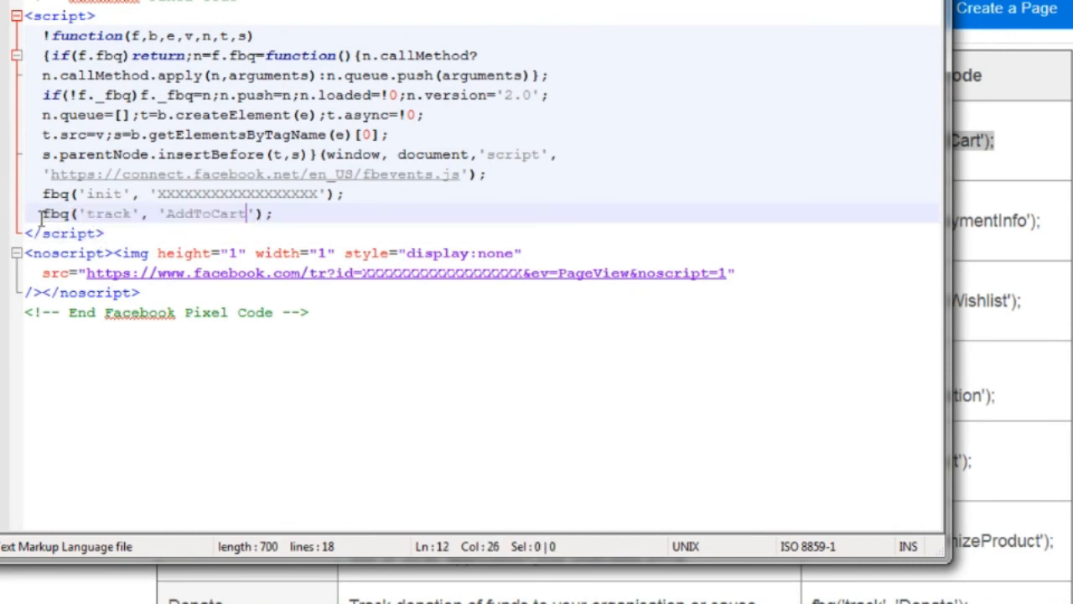
key("BackSpace")
key("BackSpace")
key("BackSpace")
key("BackSpace")
key("BackSpace")
key("BackSpace")
key("BackSpace")
key("BackSpace")
key("BackSpace")
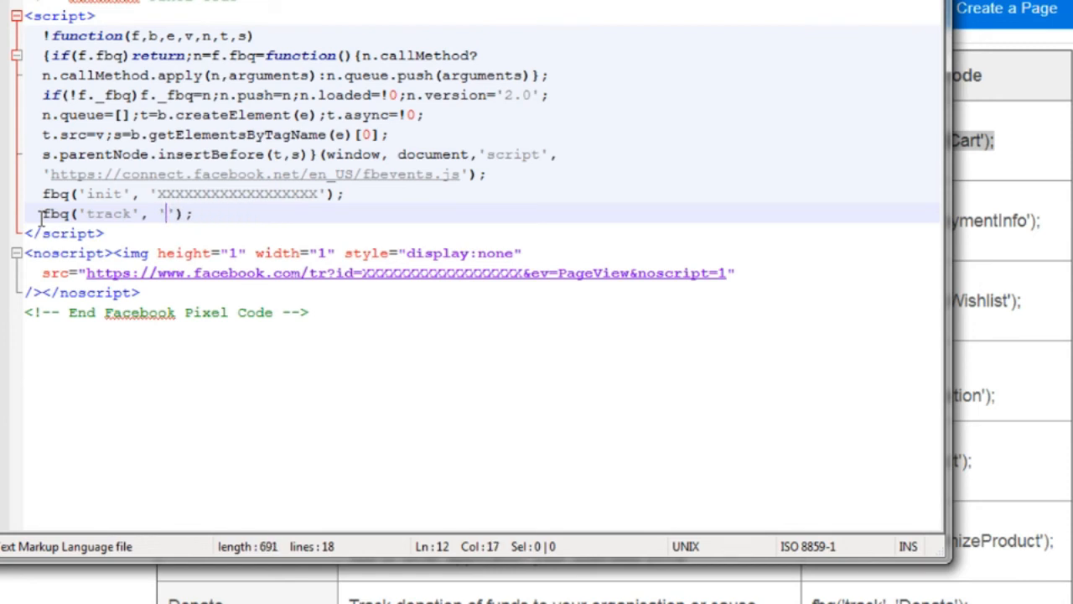
type("PageView")
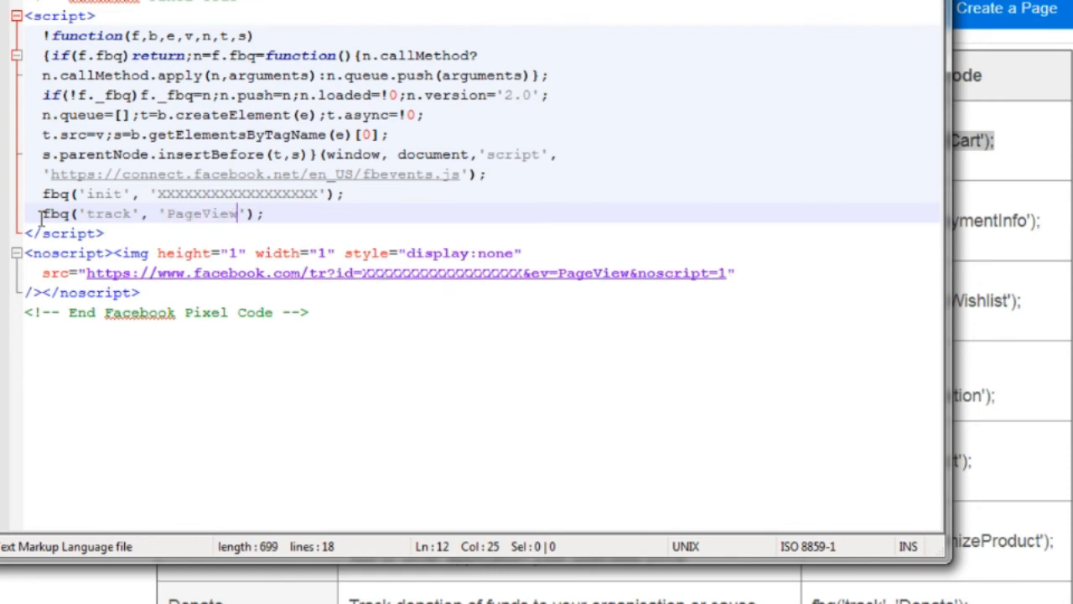
Overwrite 'PageView' with 'Lead' so the line reads fbq('track', 'Lead');
left_click(42, 216)
key("shift+End")
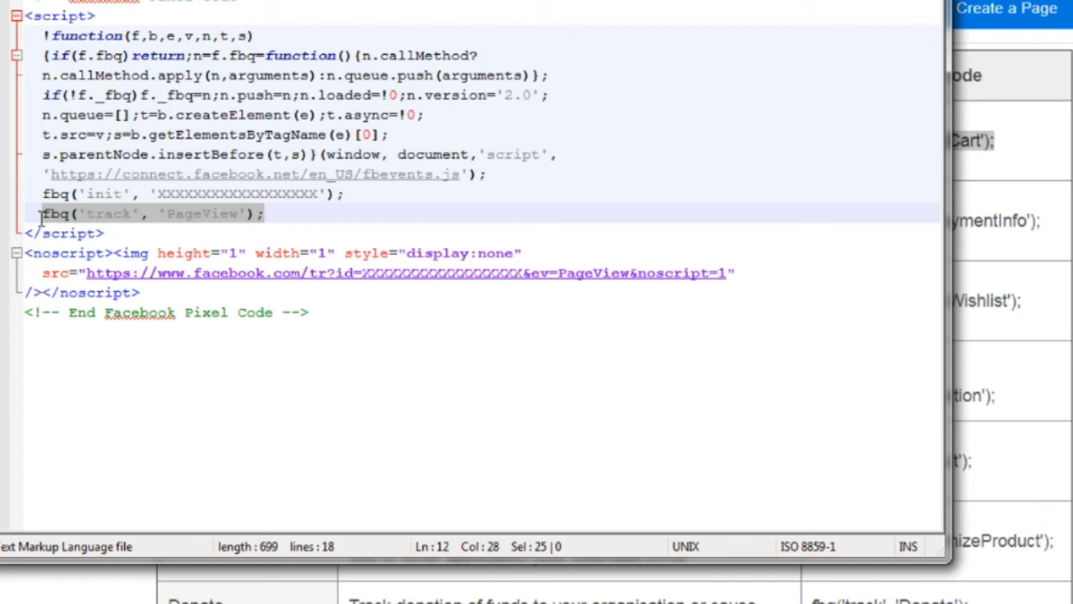
key("Right")
key("Left")
key("Left")
key("Left")
key("ctrl+shift+Left")
type("Lead")
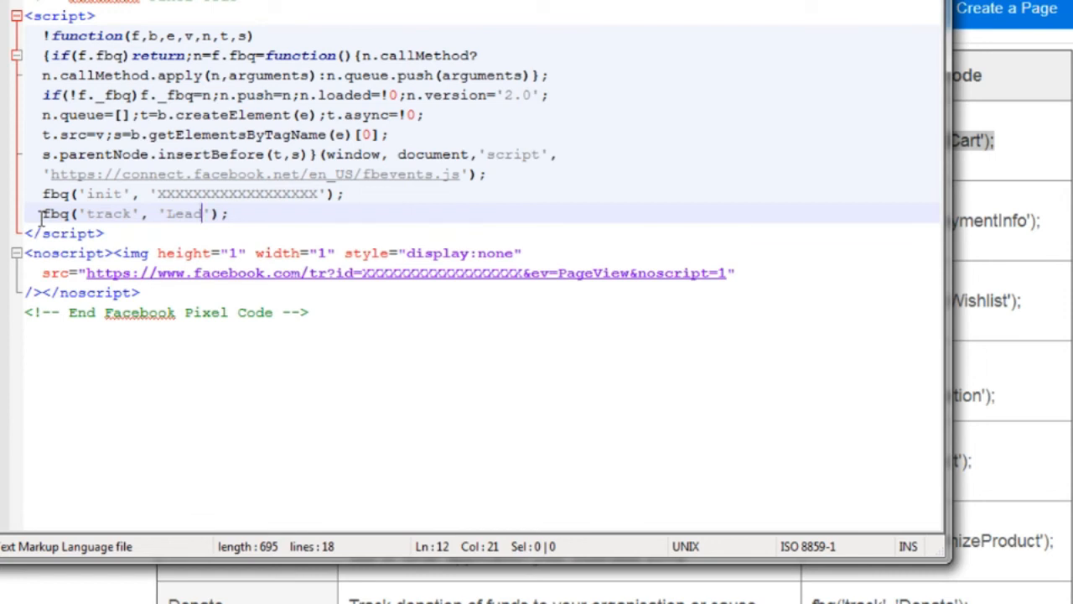
left_click_drag(222, 216, 19, 231)
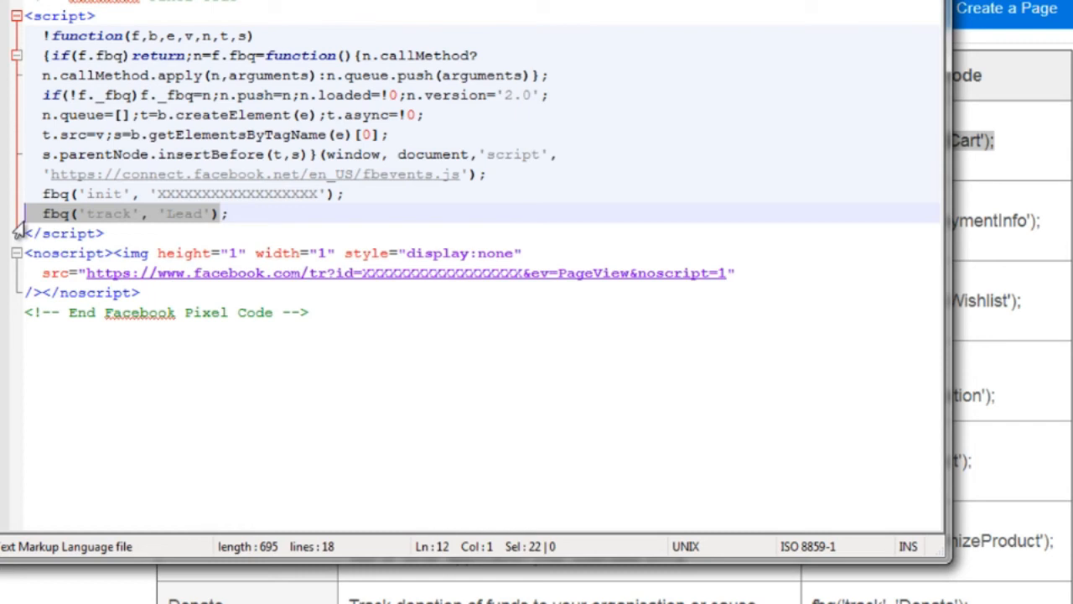
left_click(336, 306)
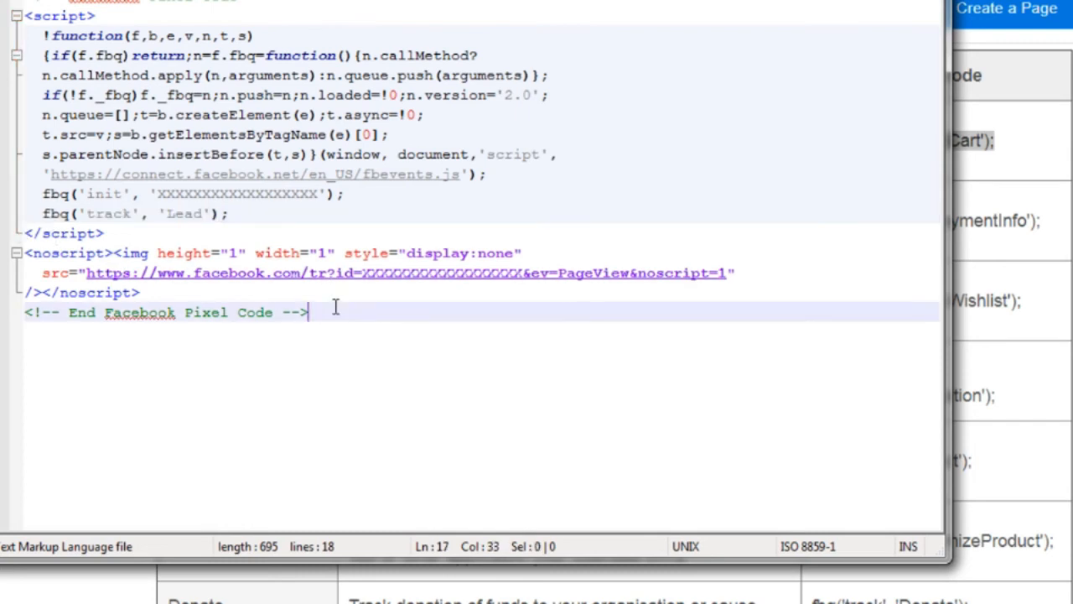
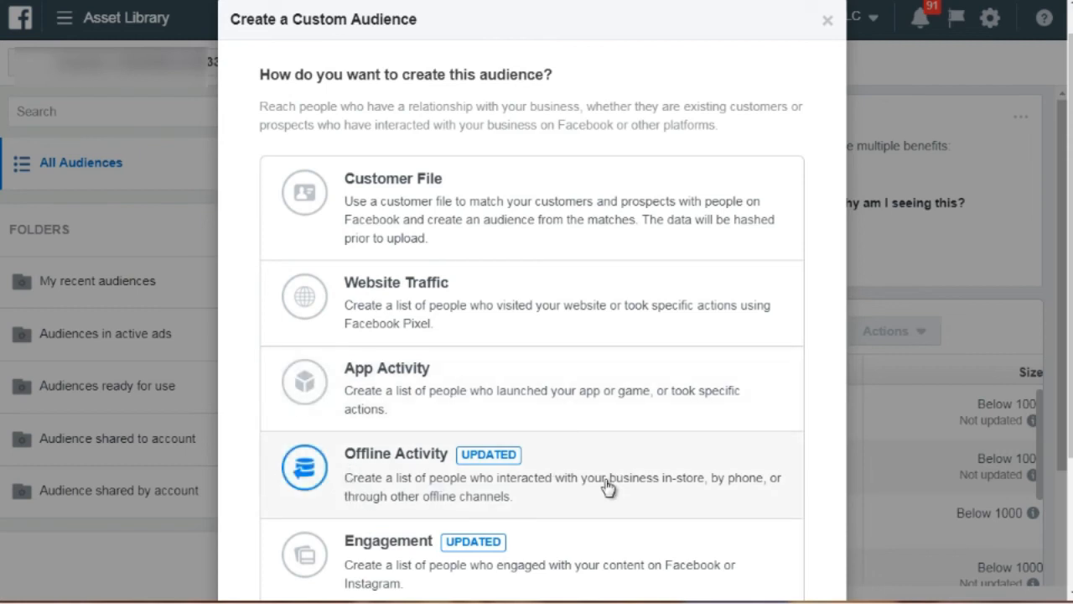
Start a Website Traffic custom audience covering all website visitors in the past 30 days
scroll(608, 486, "down", 2)
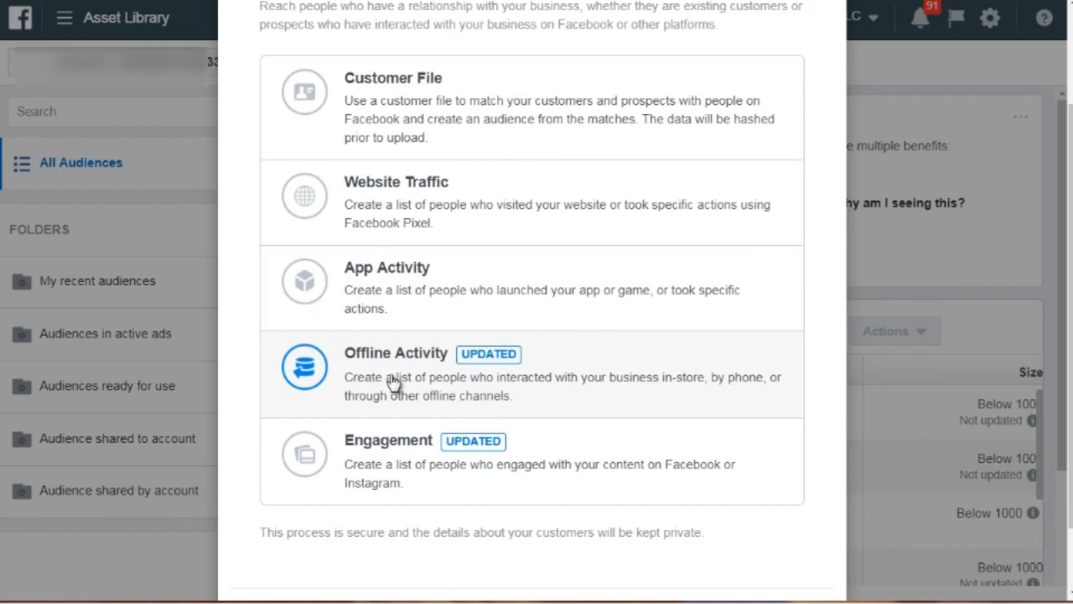
left_click(392, 212)
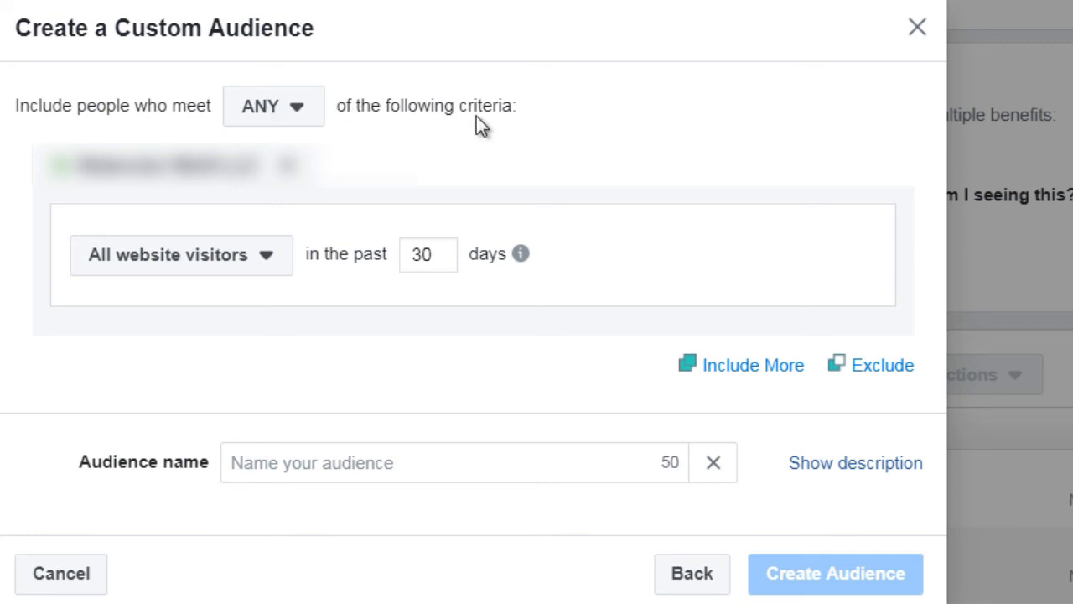
Review the ANY/ALL matching options, keep ANY, and list the website visitor criteria
left_click(290, 122)
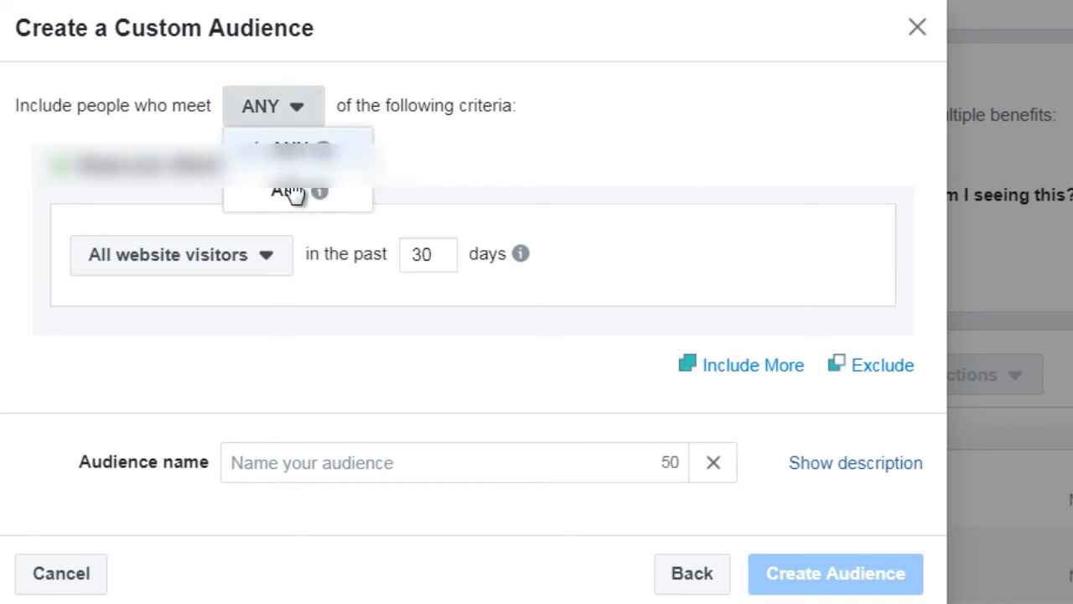
left_click(448, 107)
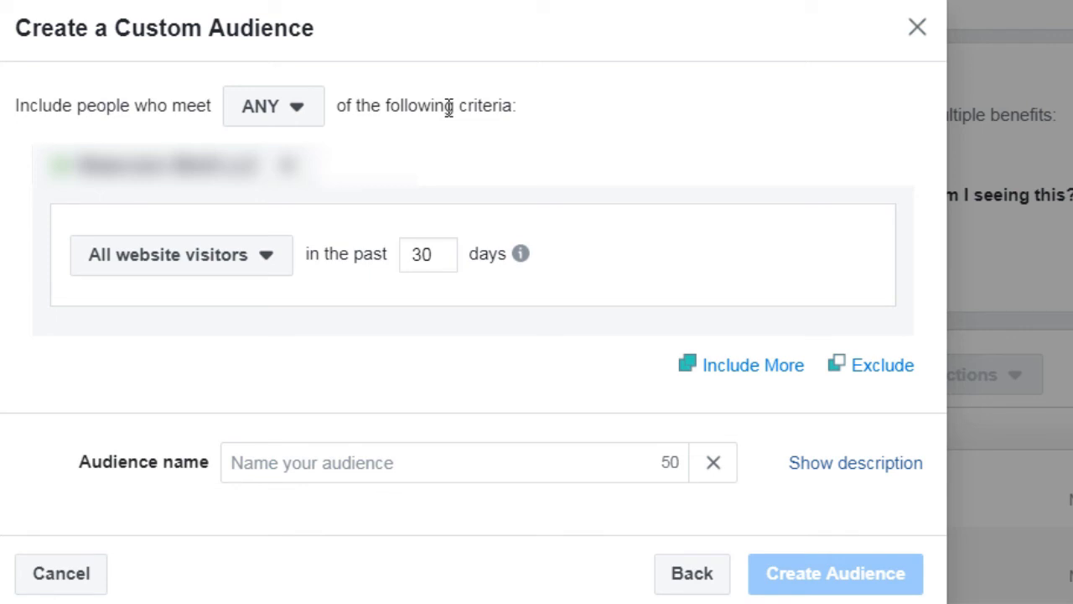
left_click(208, 273)
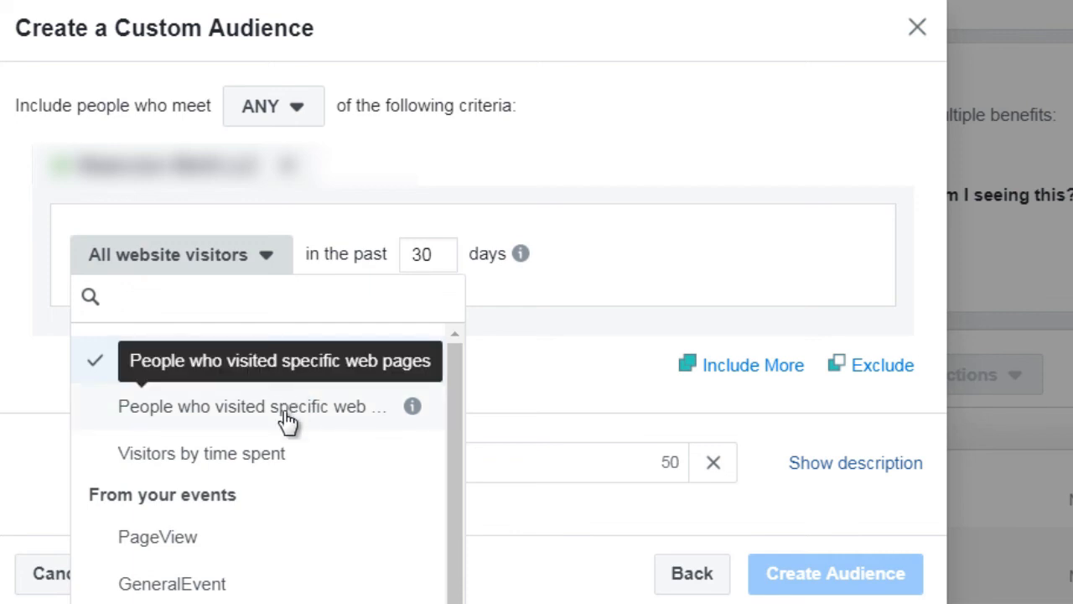
Switch the criterion to Visitors by time spent at Top 25%, then browse the criteria list again
left_click(269, 464)
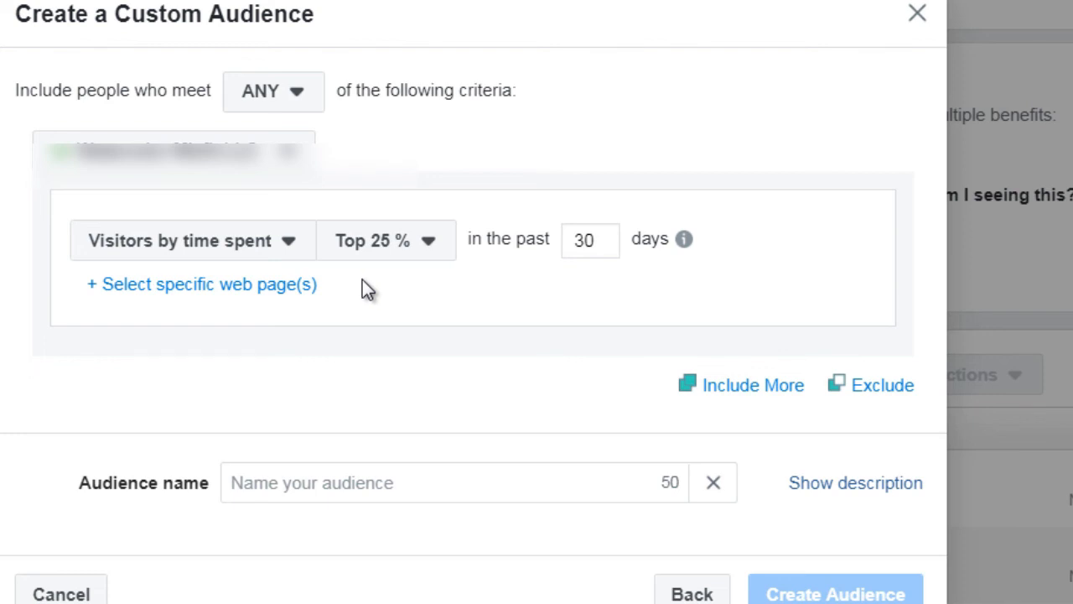
left_click(374, 256)
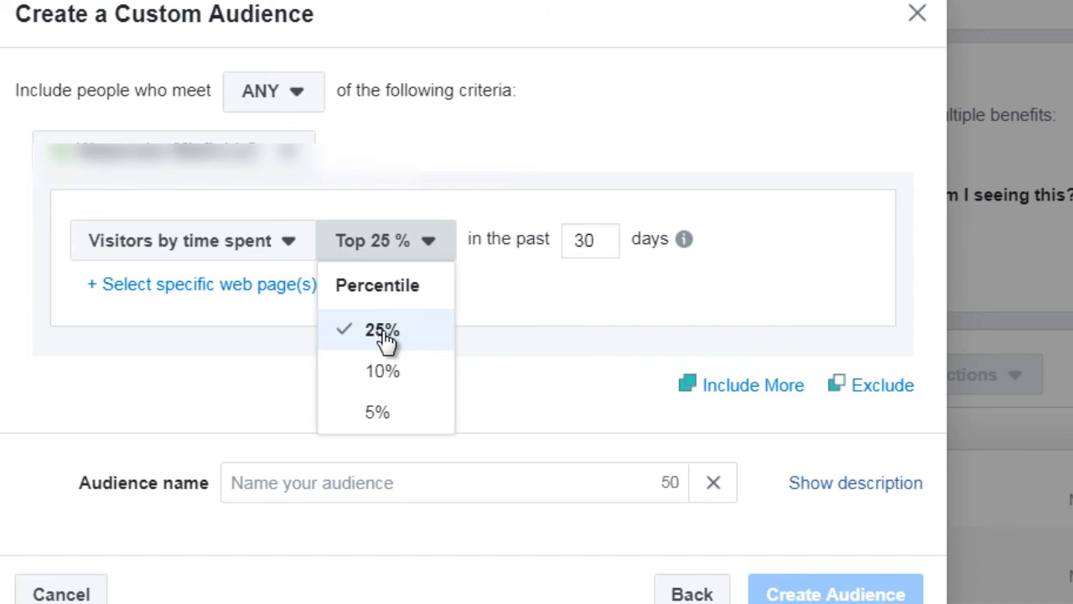
left_click(496, 322)
left_click(240, 249)
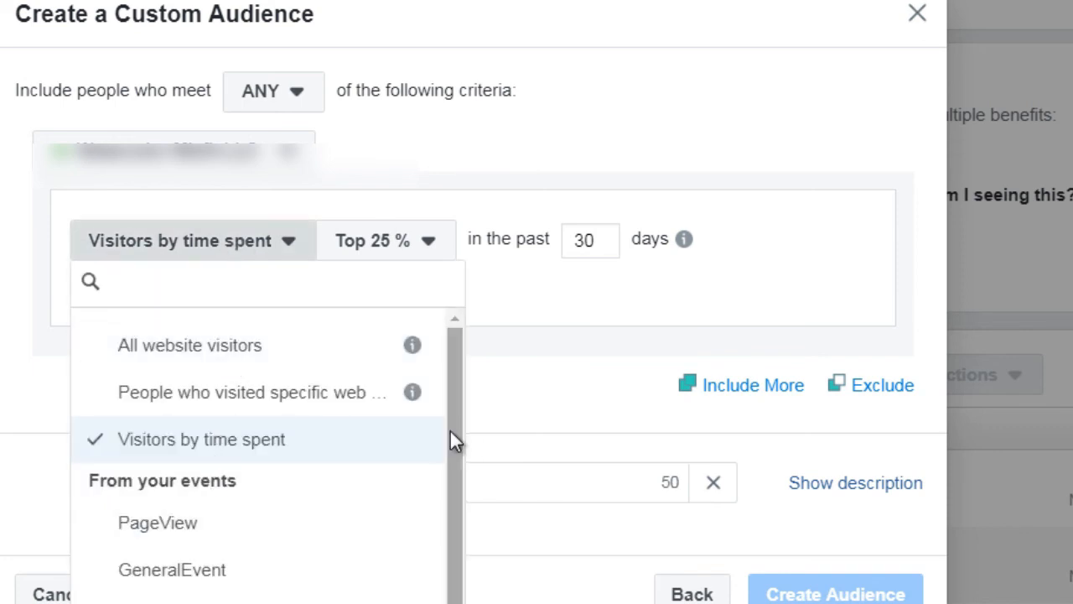
scroll(450, 428, "down", 1)
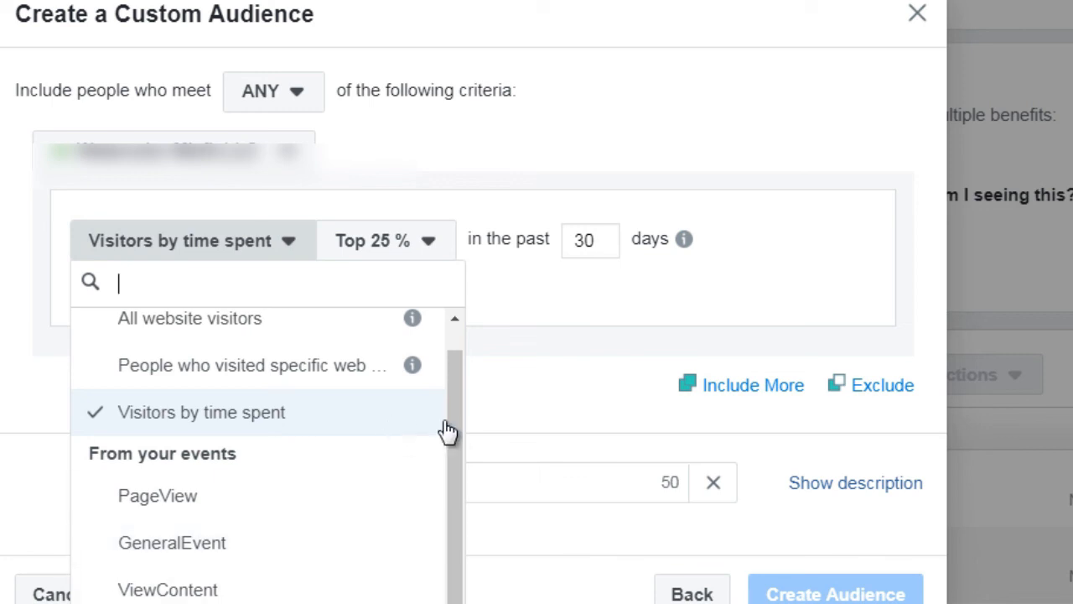
scroll(452, 368, "up", 1)
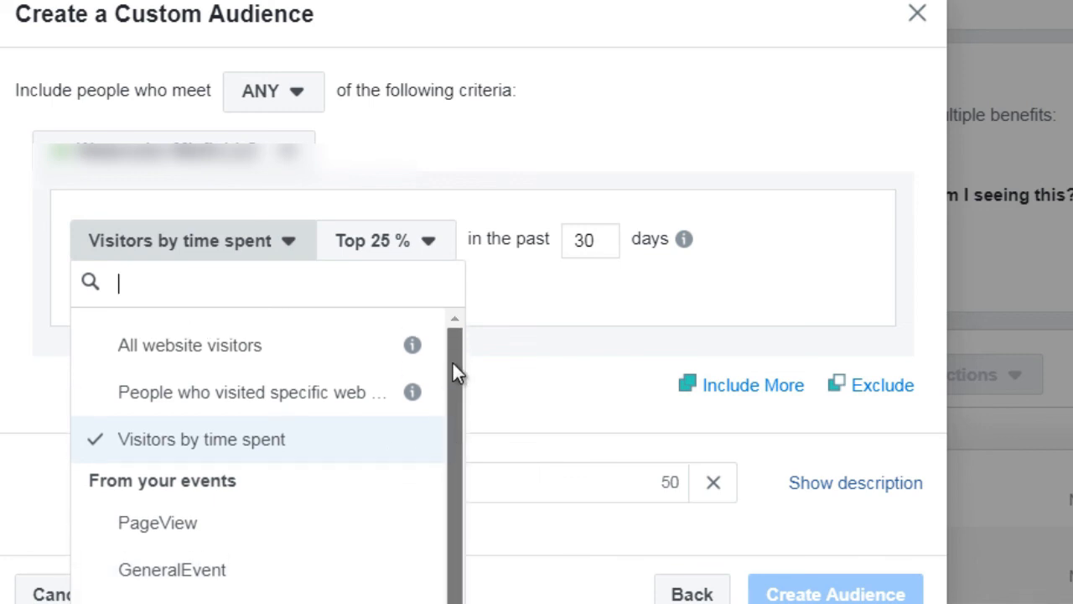
Target people who visited specific web pages, trying and removing an extra criteria block
left_click(290, 391)
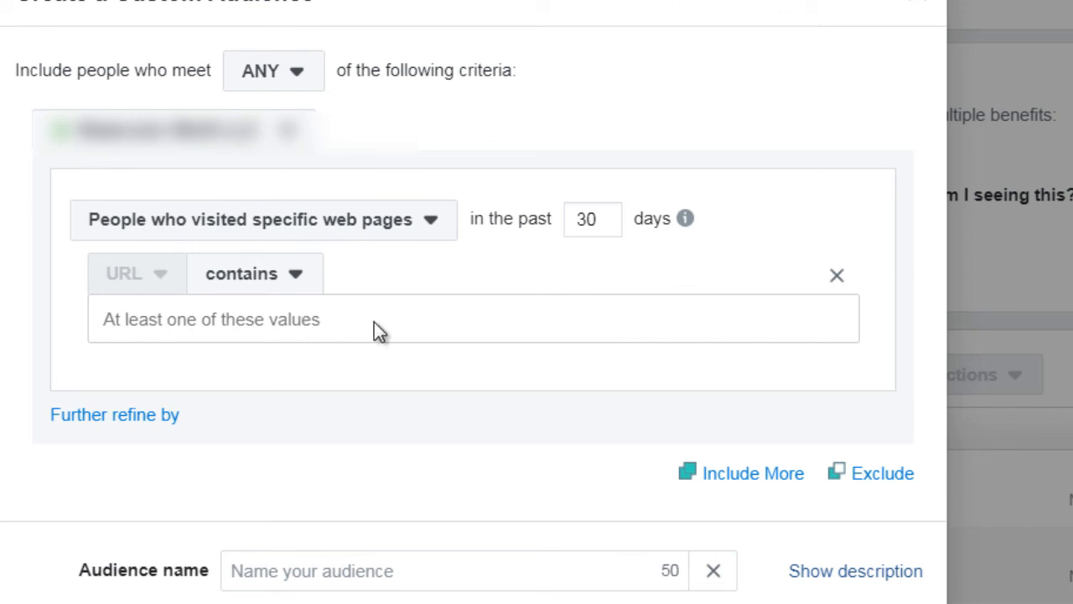
left_click(776, 474)
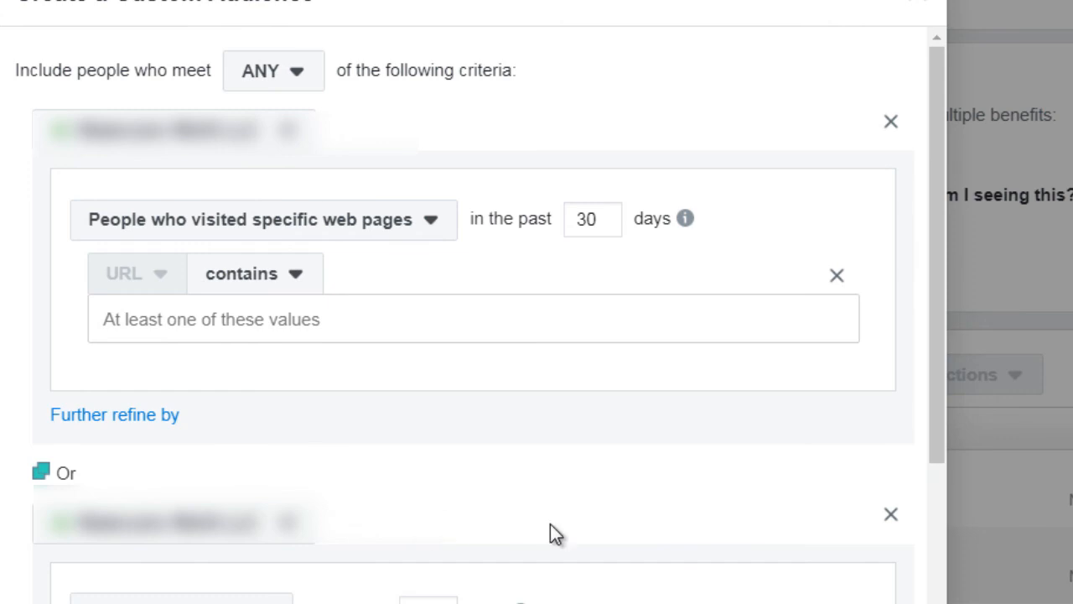
left_click(889, 515)
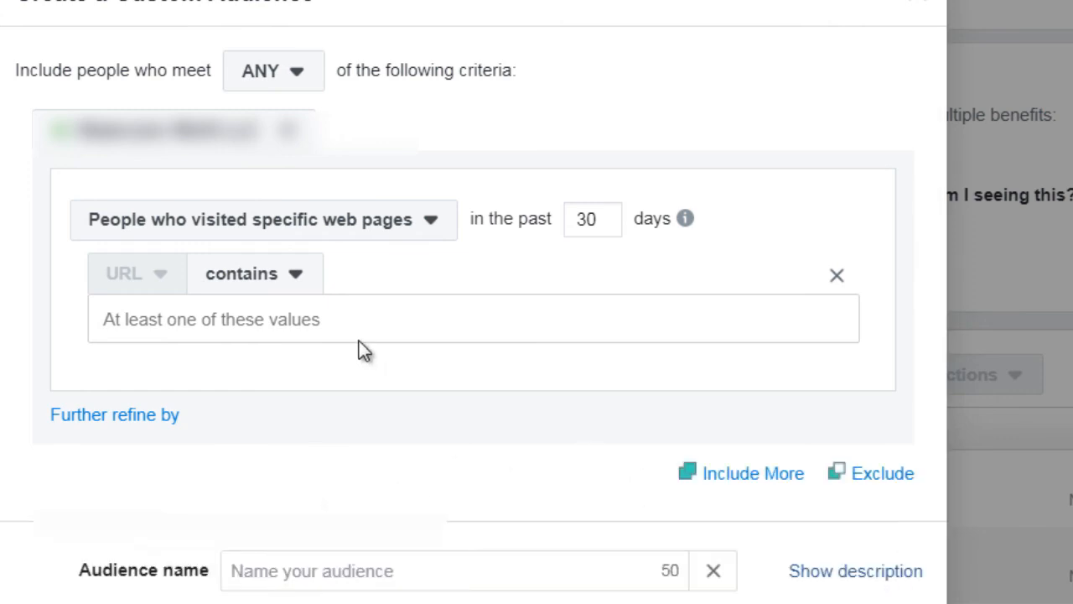
left_click(292, 93)
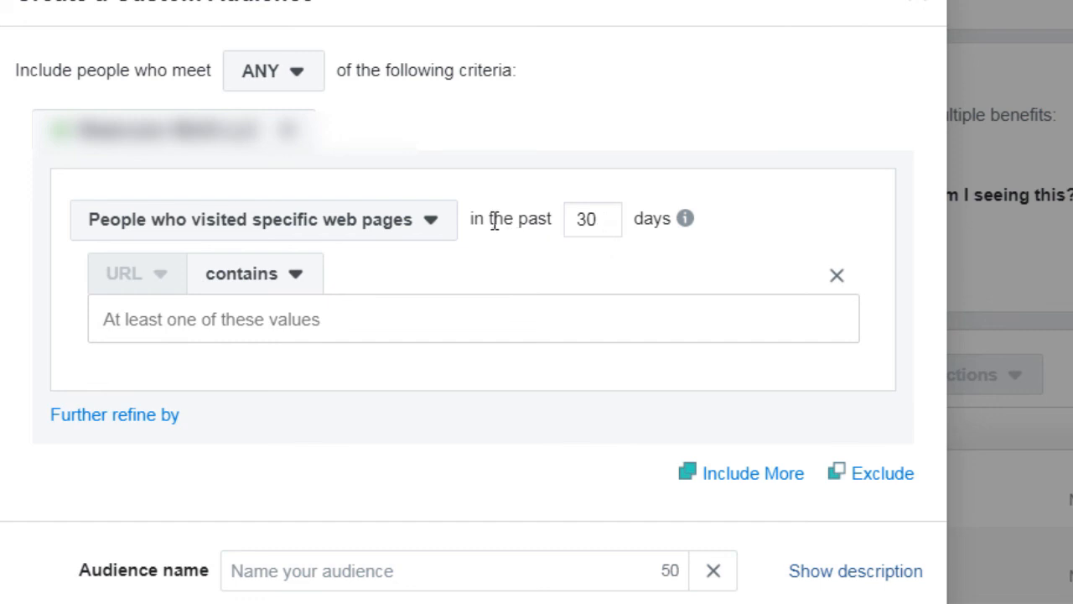
left_click(601, 220)
left_click_drag(601, 219, 566, 221)
Check the duration help and enter 180 as the audience's number of days
left_click(686, 220)
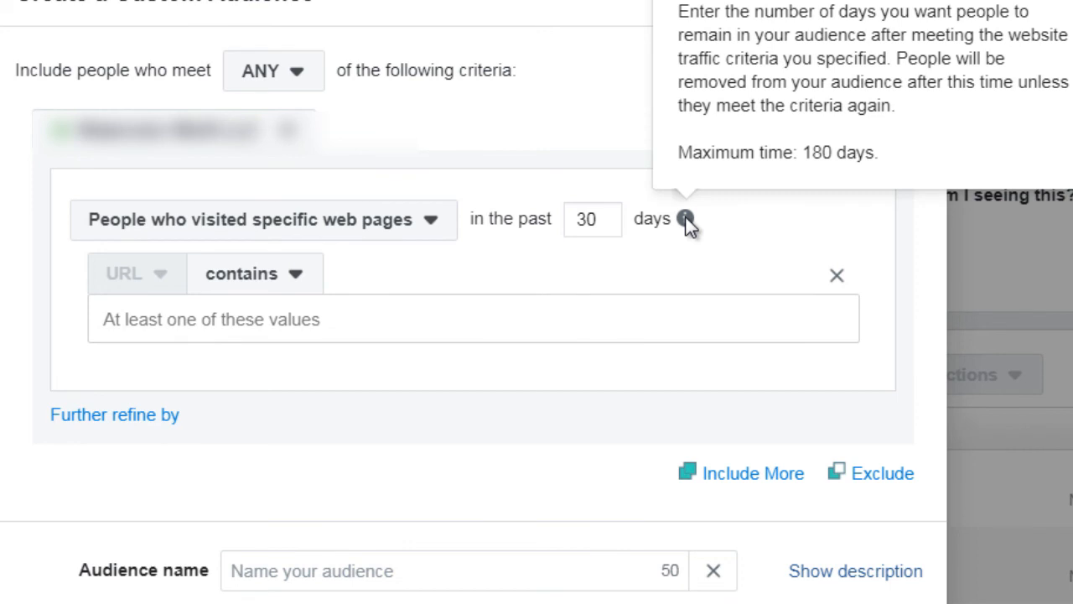
left_click(595, 219)
type("180")
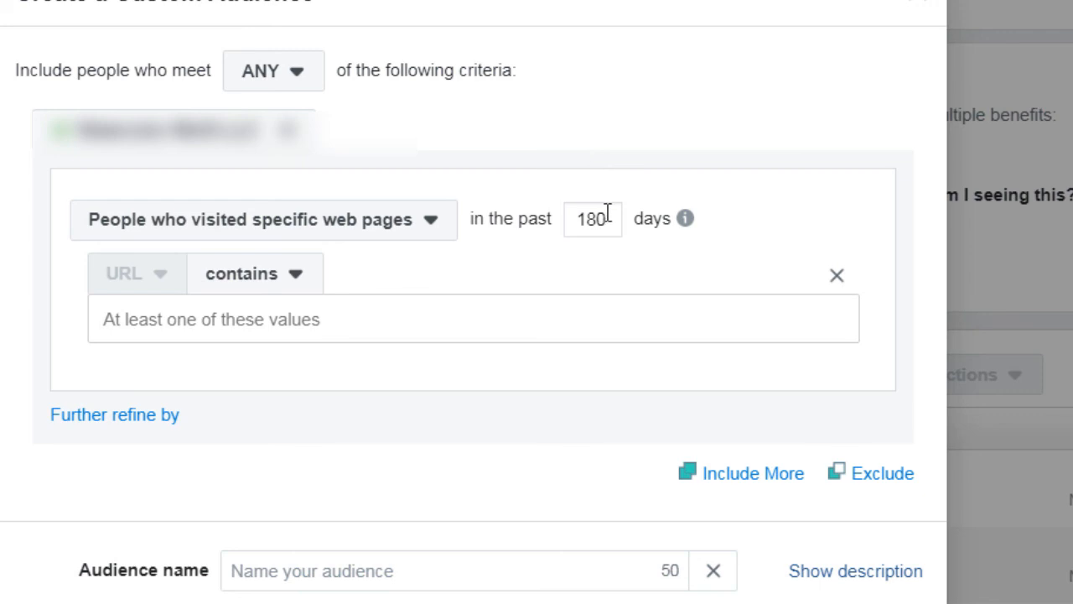
left_click_drag(611, 218, 573, 221)
double_click(601, 217)
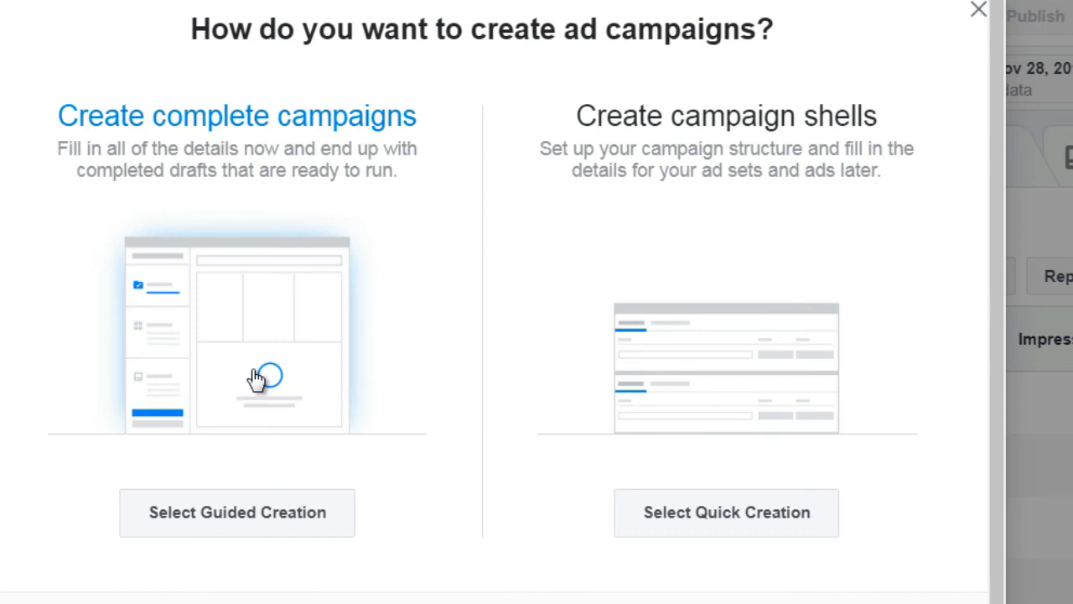
Create a guided Traffic campaign named 'Retargeting Test1' and continue to ad set setup
left_click(255, 372)
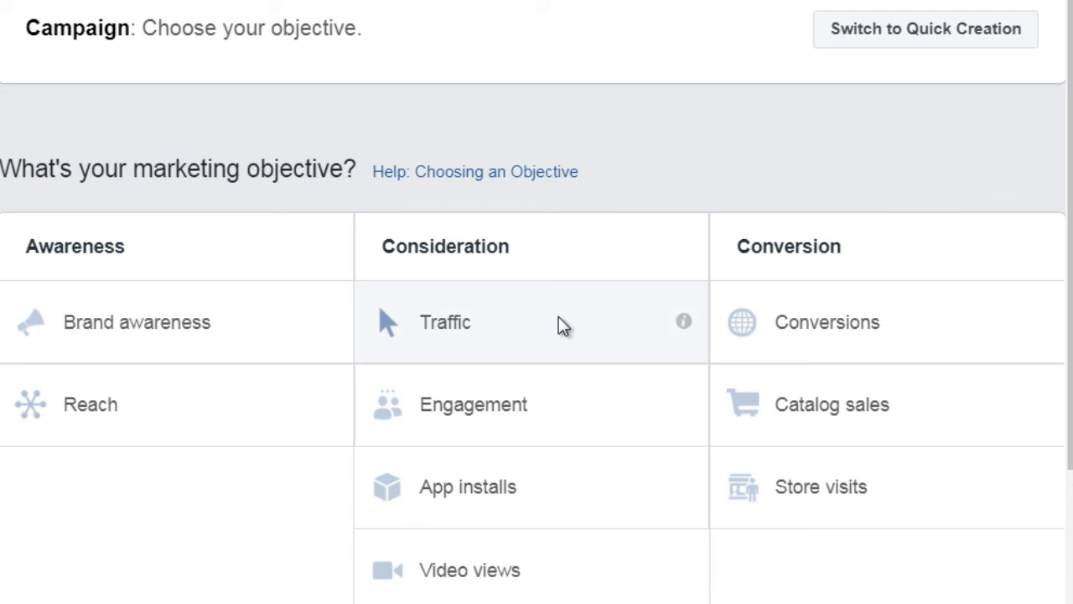
left_click(485, 326)
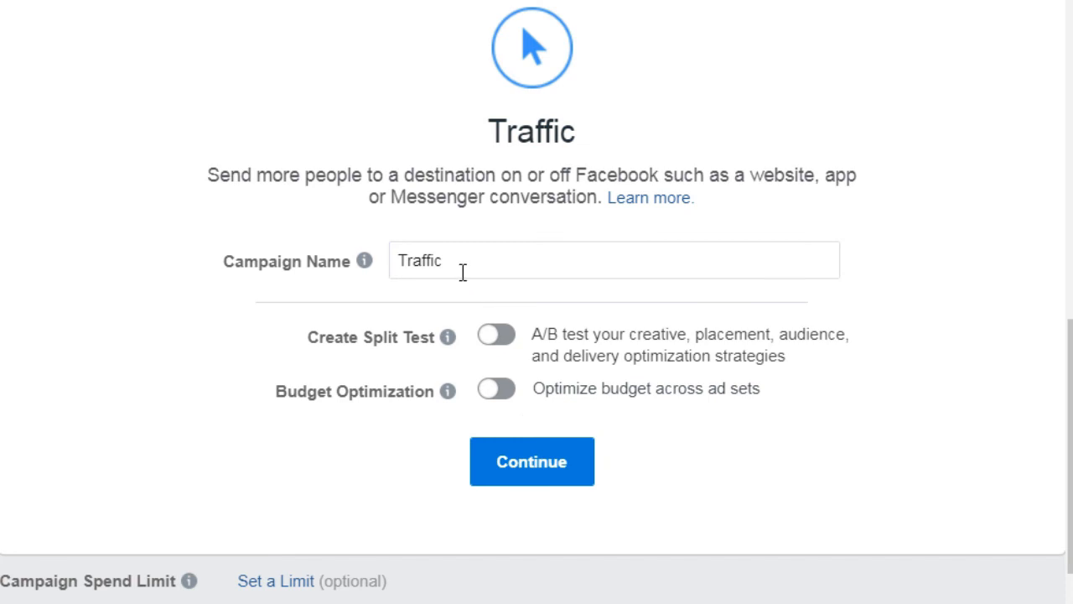
left_click_drag(462, 273, 385, 262)
type("Reta")
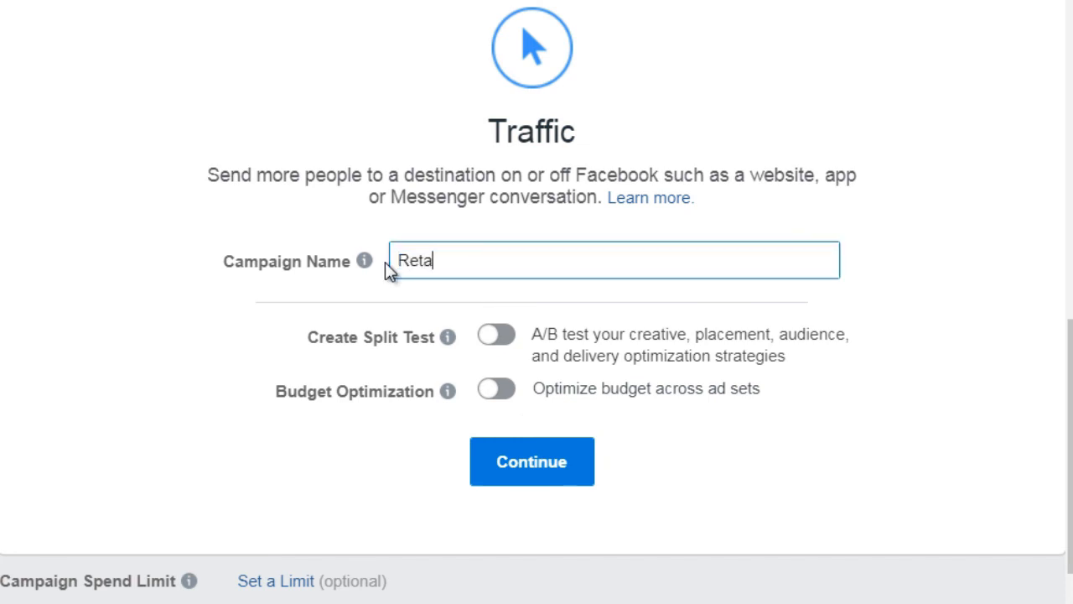
type("rgeting Test2")
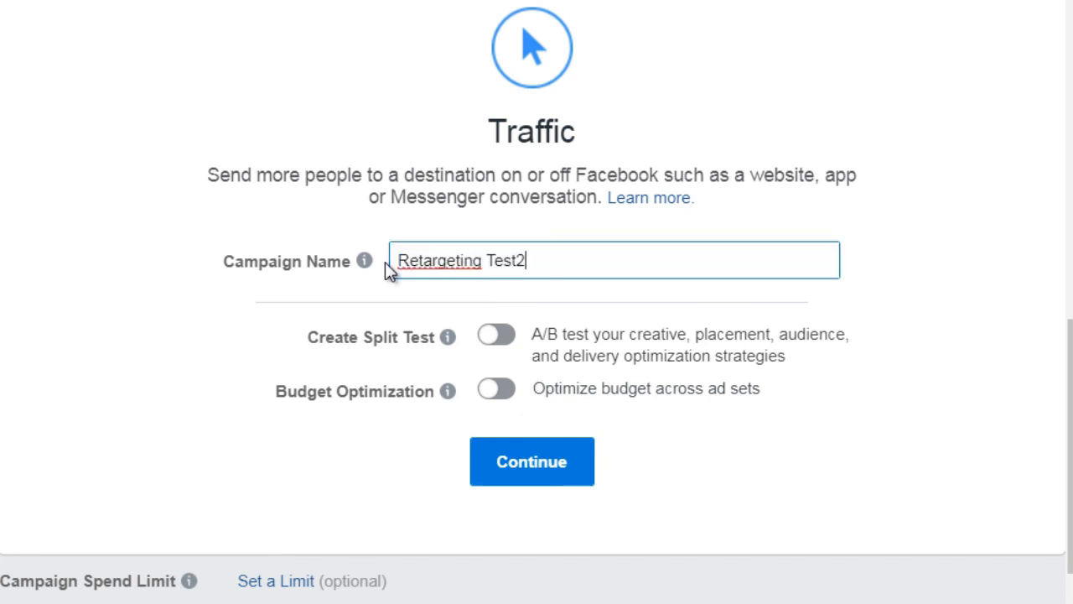
key("BackSpace")
type("1")
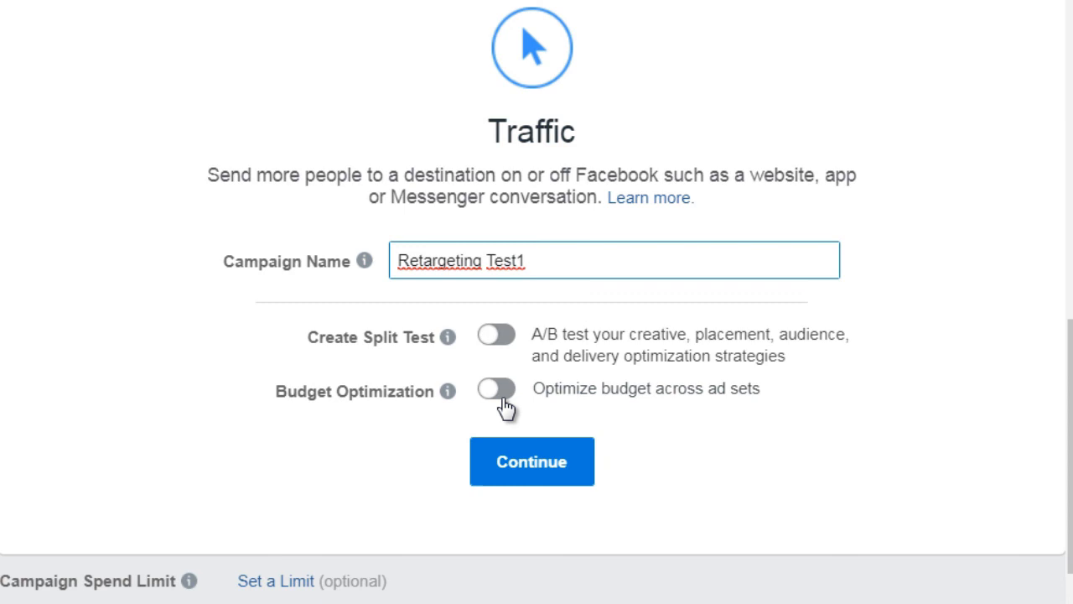
left_click(552, 478)
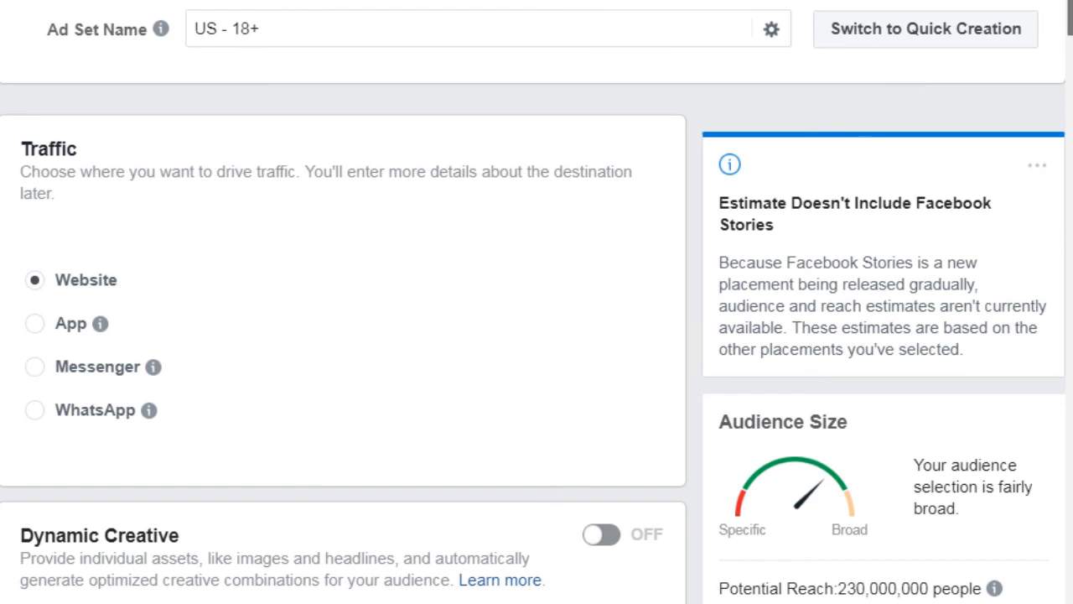
scroll(1069, 33, "down", 1)
left_click_drag(1071, 32, 1071, 89)
scroll(825, 417, "down", 5)
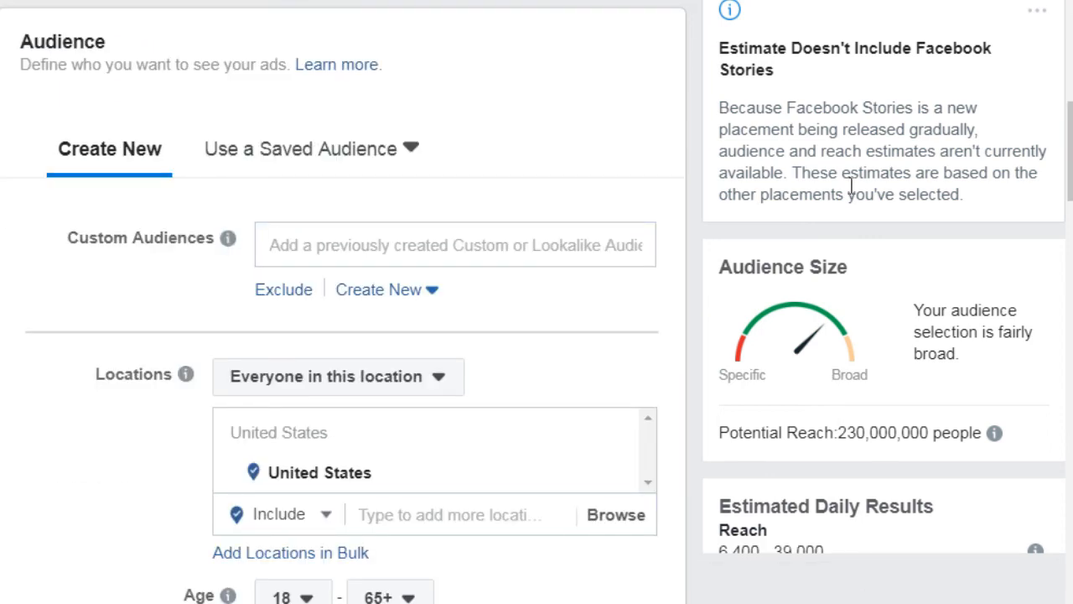
left_click_drag(1071, 152, 1070, 156)
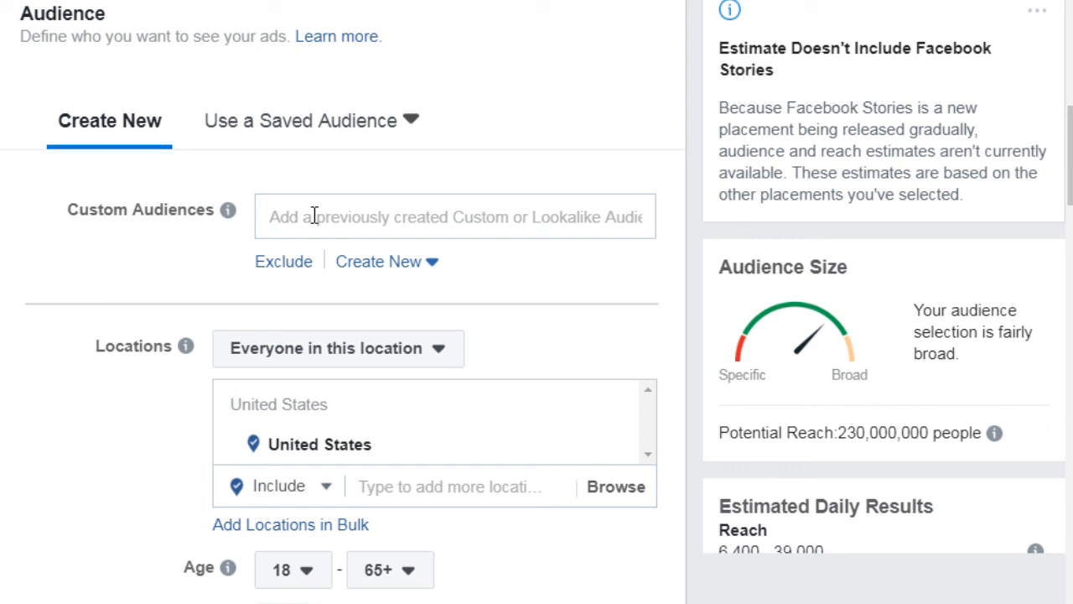
mouse_move(228, 214)
left_click_drag(1071, 176, 1070, 192)
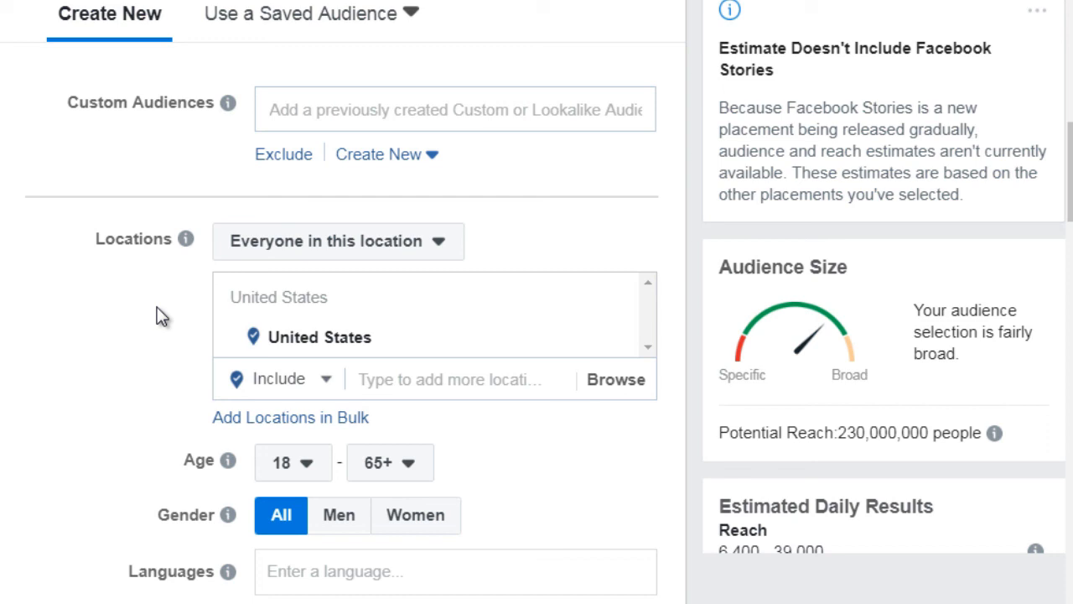
Set the ad set audience age range to 20 minimum and 60 maximum
left_click(300, 471)
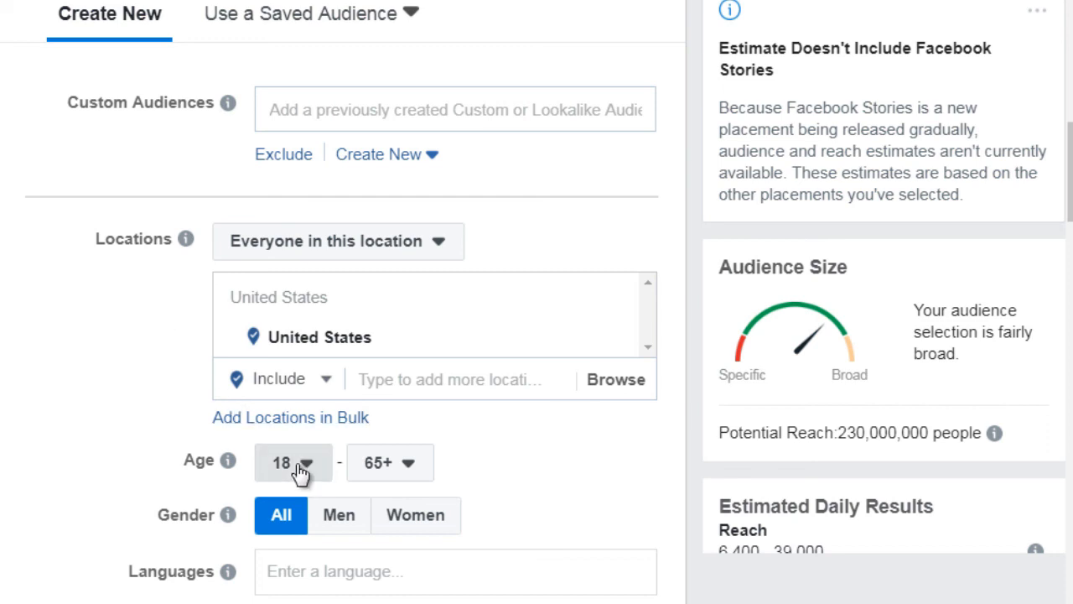
left_click(394, 471)
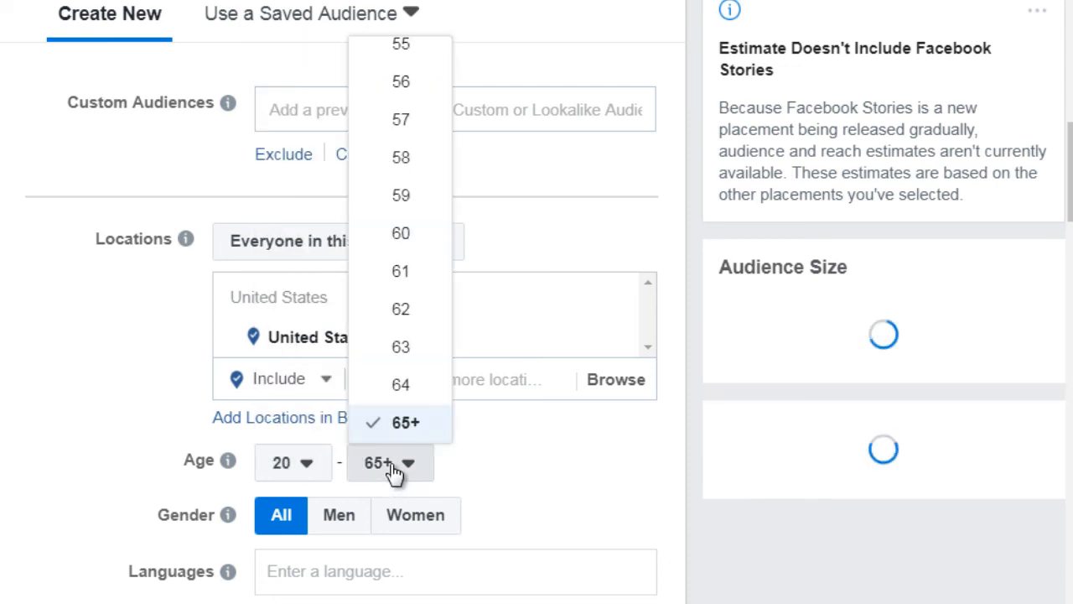
left_click(410, 233)
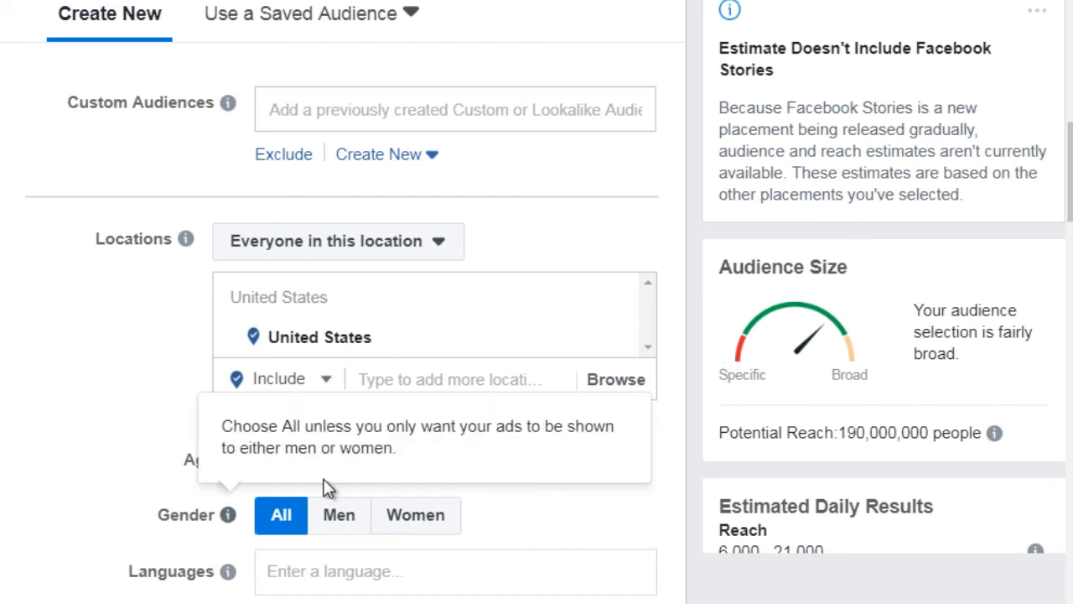
left_click_drag(1070, 164, 1071, 174)
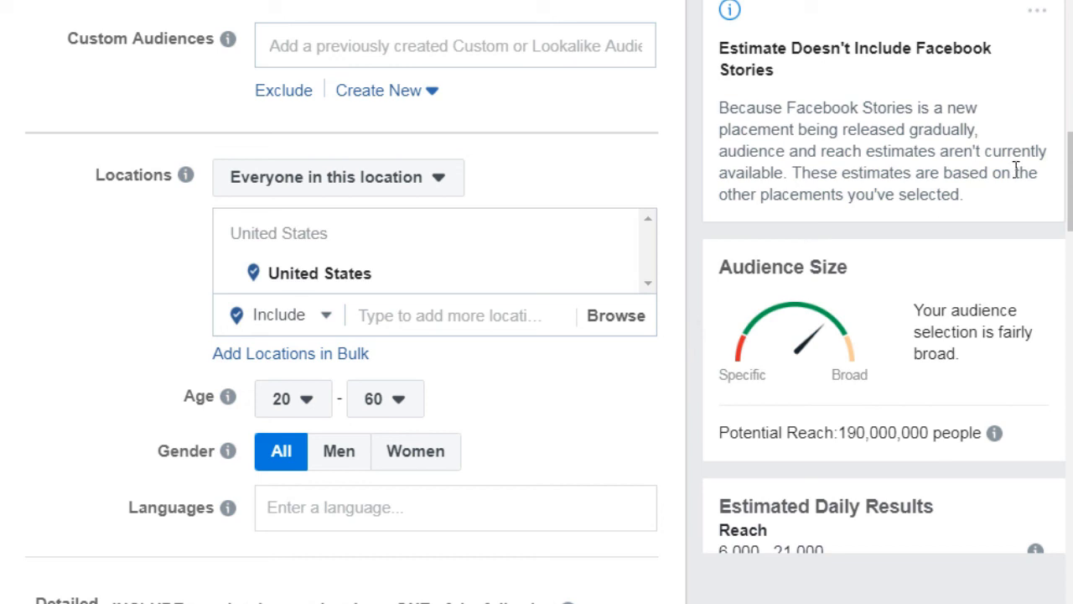
scroll(1061, 176, "down", 2)
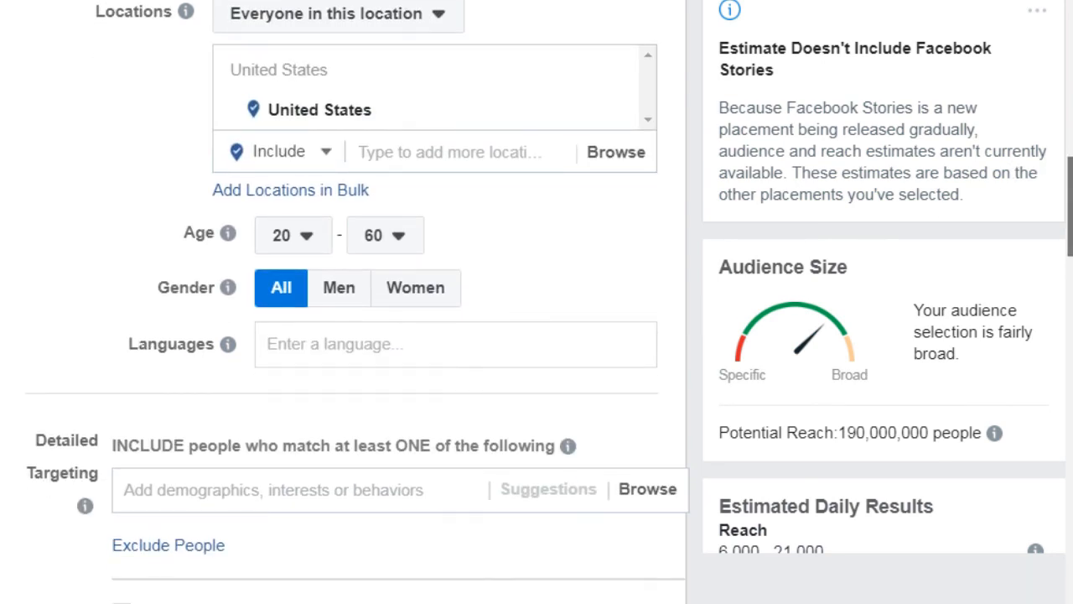
scroll(1069, 250, "down", 2)
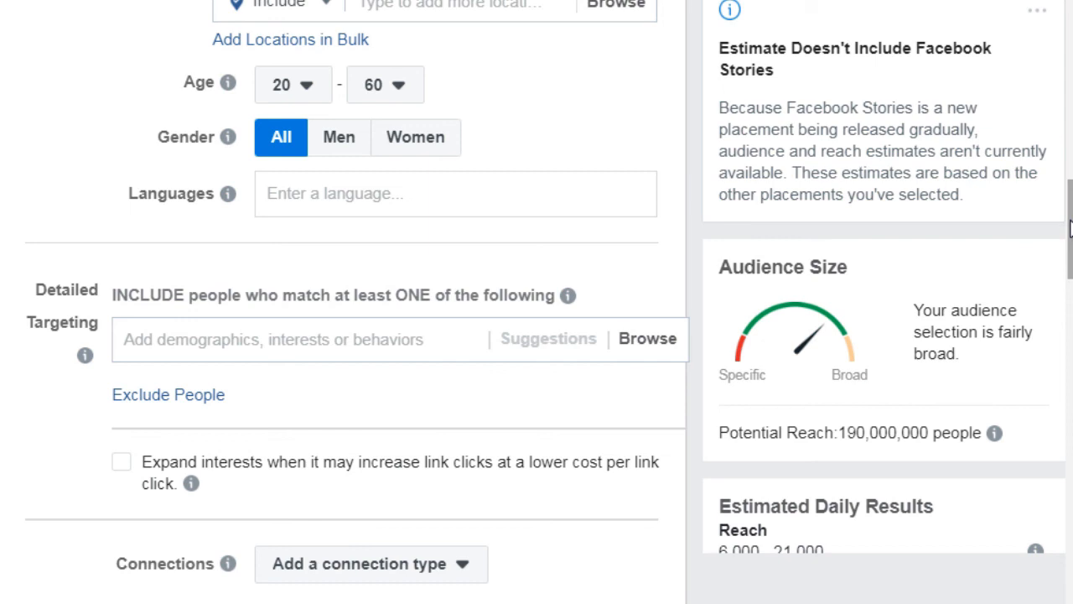
left_click_drag(1070, 228, 1070, 238)
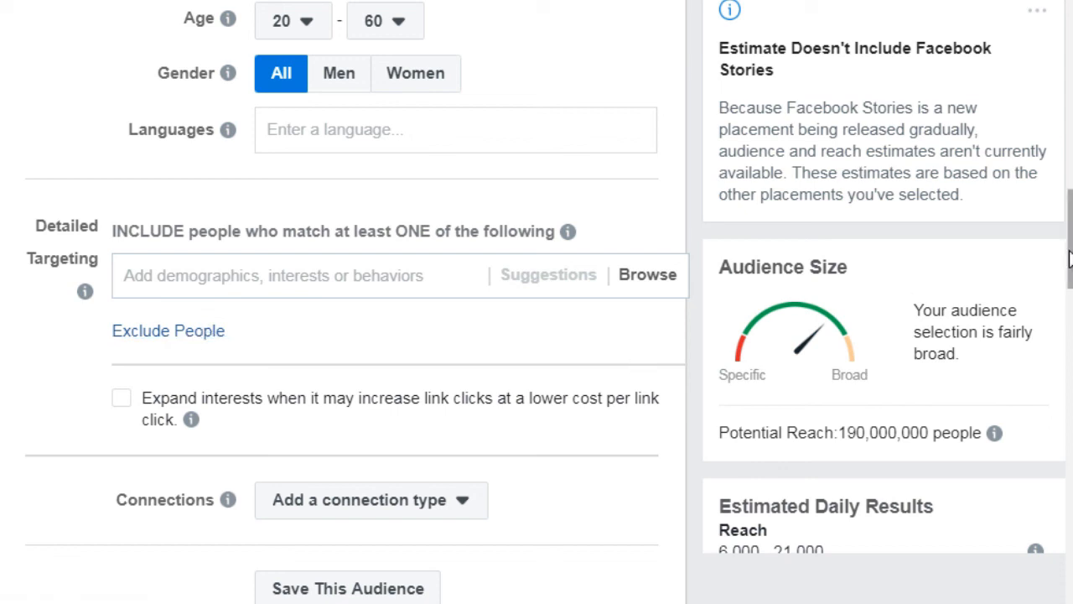
left_click_drag(1069, 259, 1070, 365)
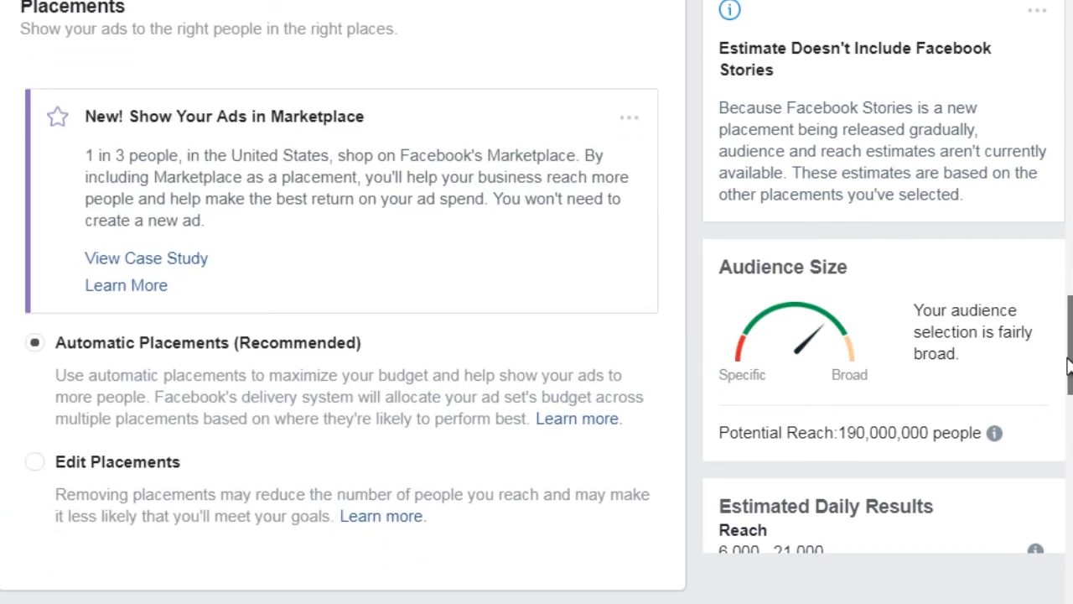
left_click_drag(1069, 364, 1064, 444)
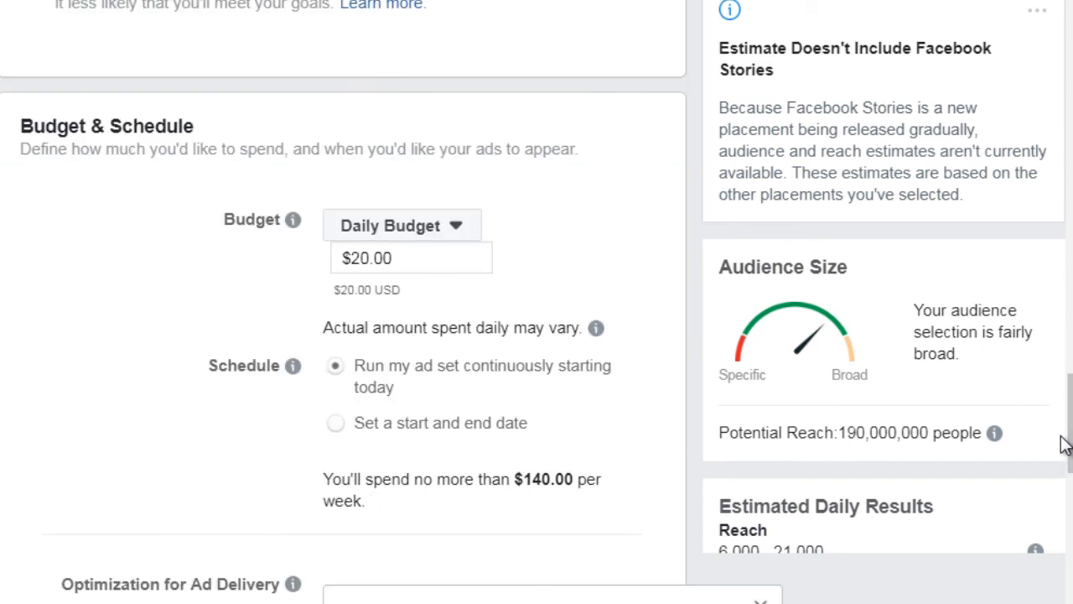
left_click_drag(1064, 444, 1066, 469)
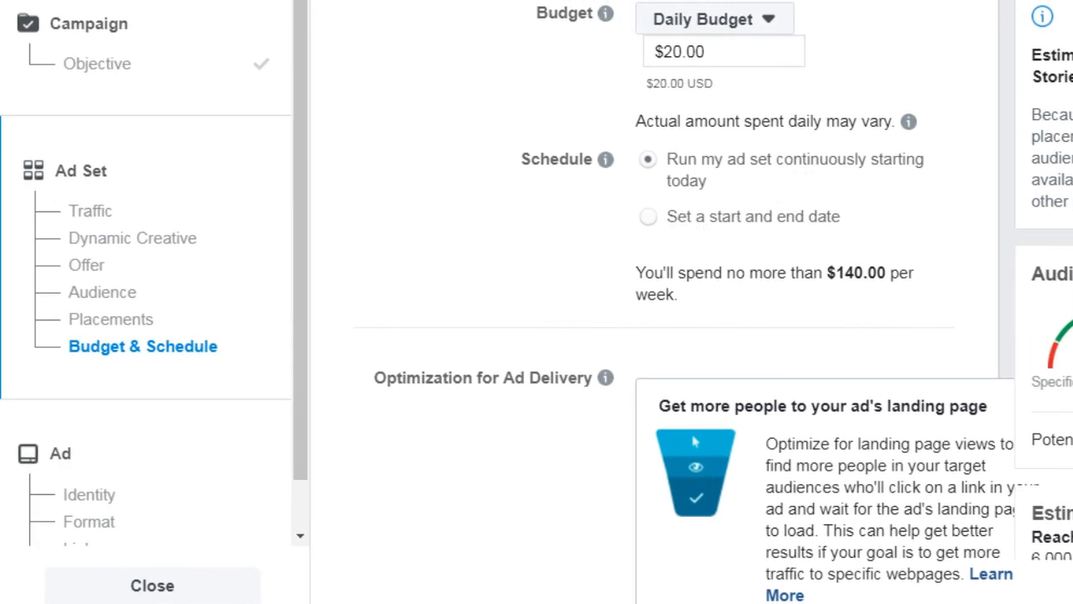
scroll(700, 301, "down", 6)
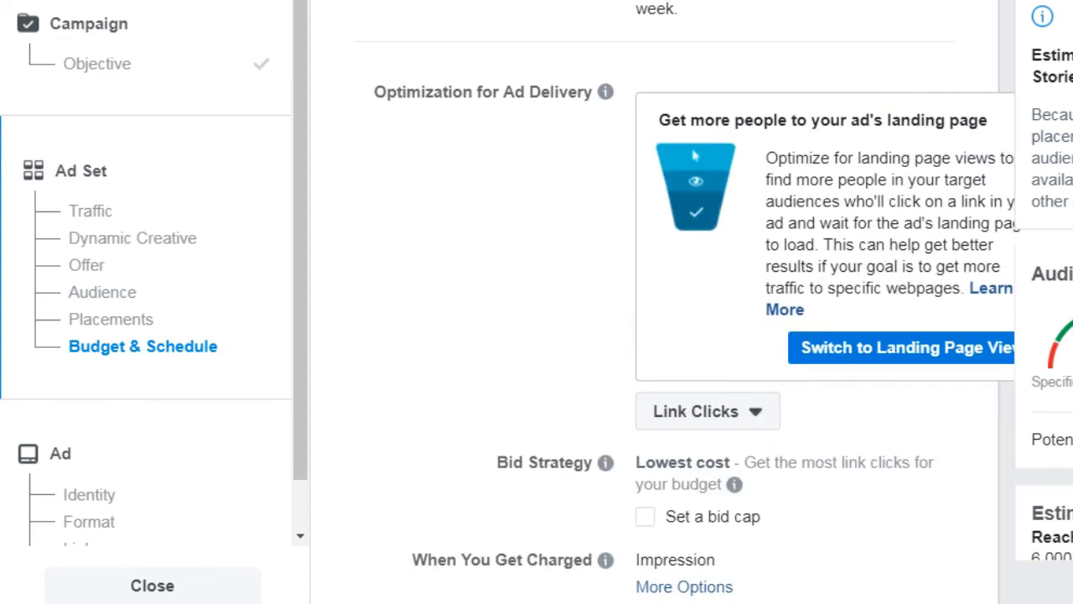
scroll(662, 302, "down", 2)
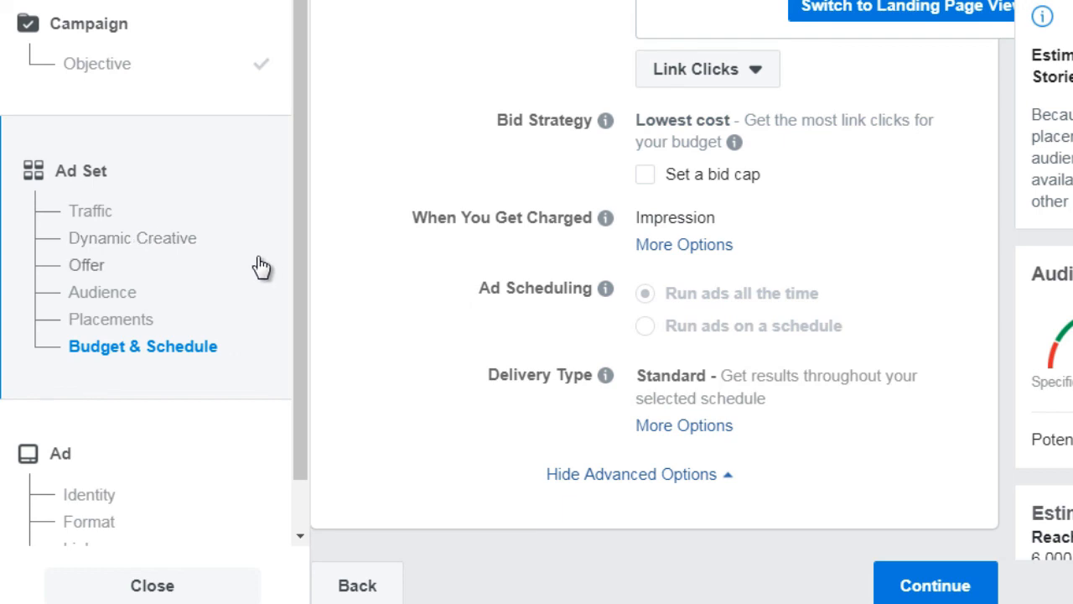
scroll(289, 344, "down", 2)
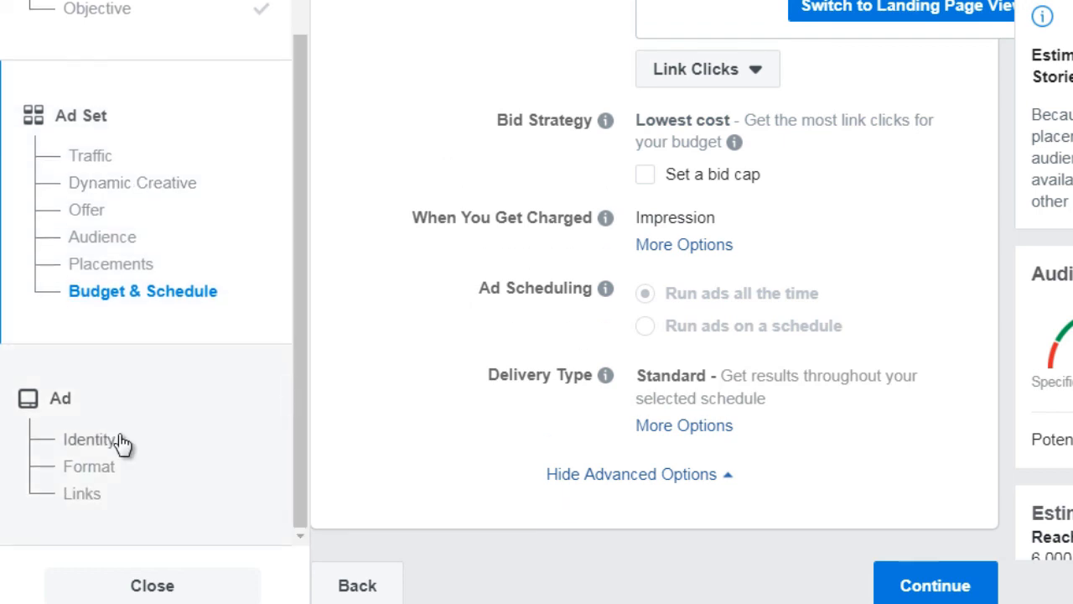